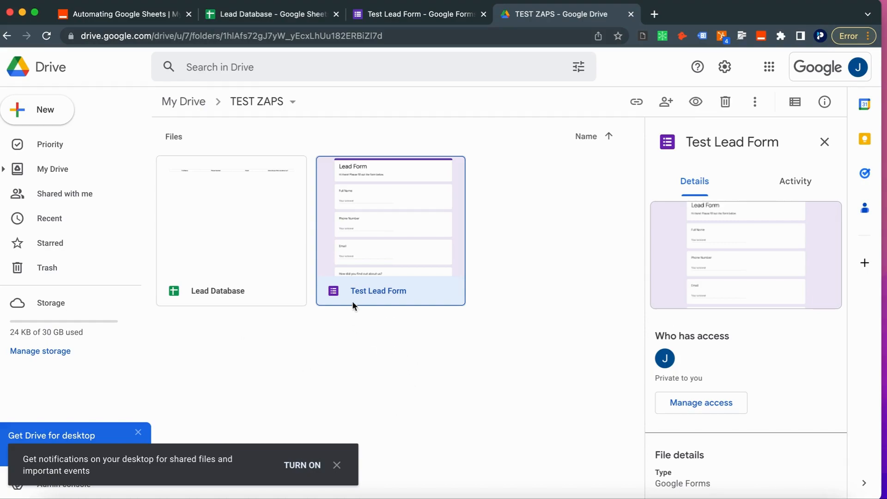
Step: Open the Test Lead Form from the TEST ZAPS folder in the Google Forms editor
double_click(399, 259)
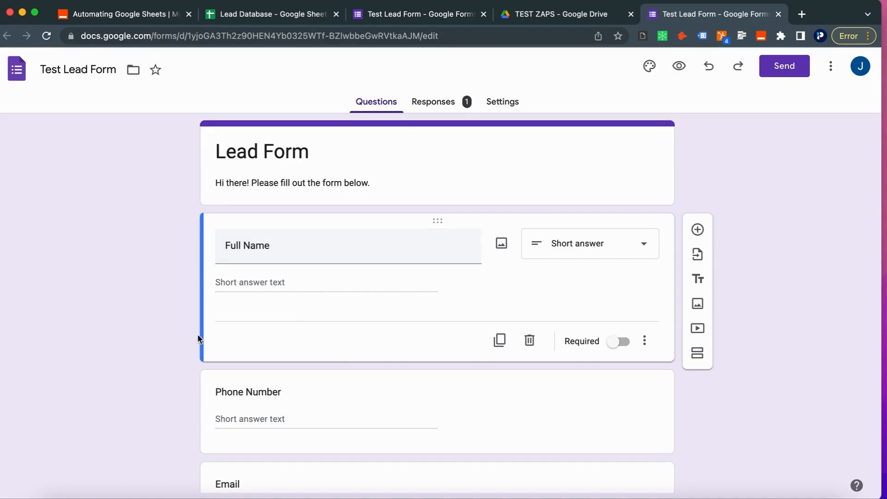
Step: Review the form's Full Name, Phone Number and Email questions, then switch to the Lead Database sheet
scroll(176, 300, "down", 1)
scroll(228, 293, "down", 5)
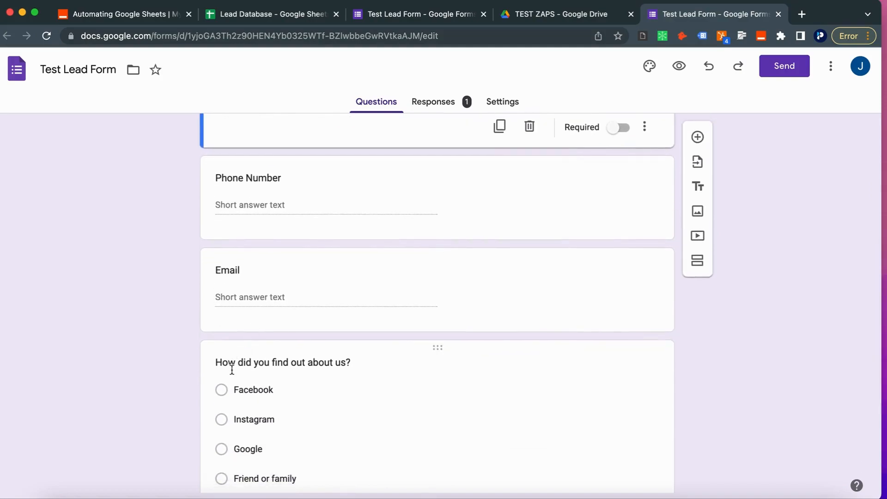
scroll(228, 351, "down", 2)
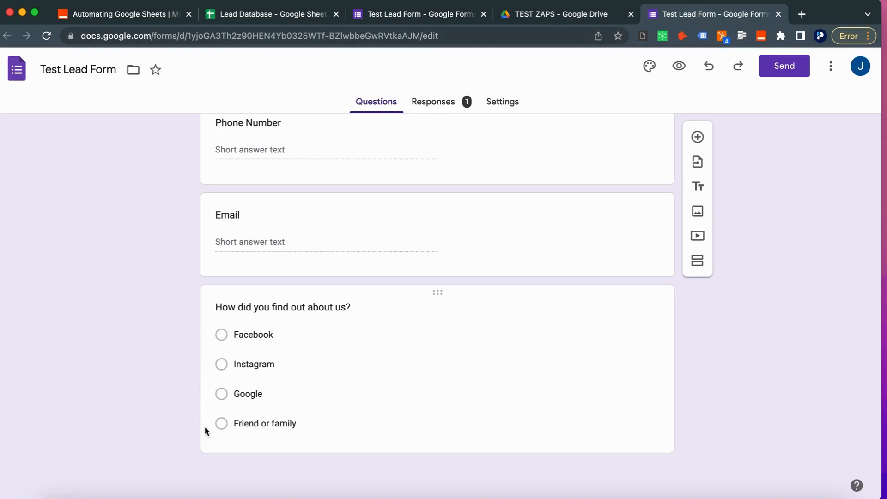
scroll(226, 184, "up", 6)
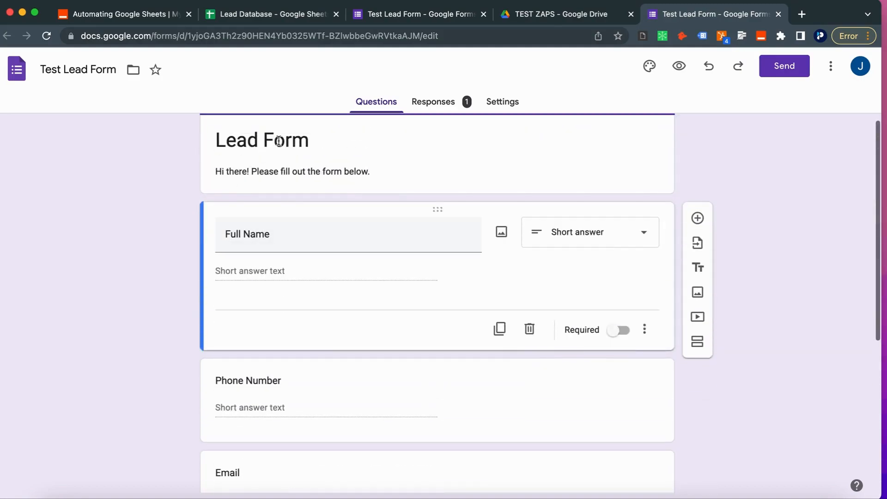
left_click_drag(684, 13, 434, 14)
left_click(287, 15)
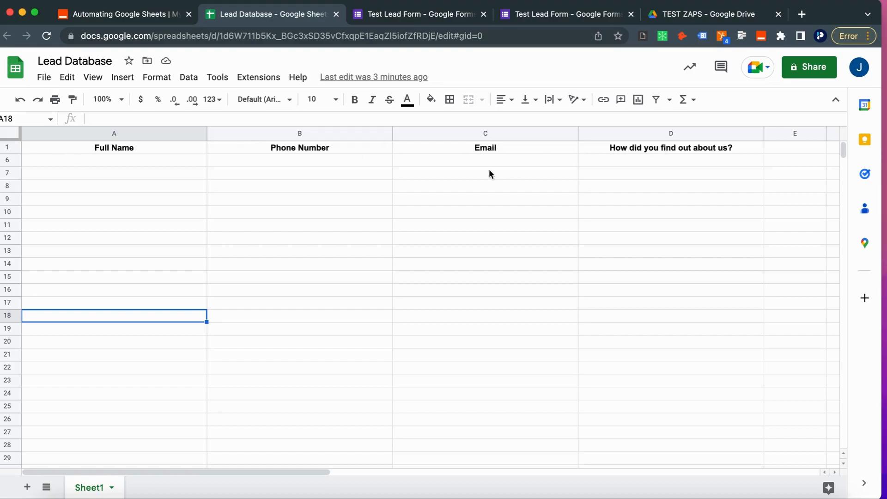
Step: Check the Lead Database header row, then go to Zapier's empty Automating Google Sheets folder
left_click(470, 174)
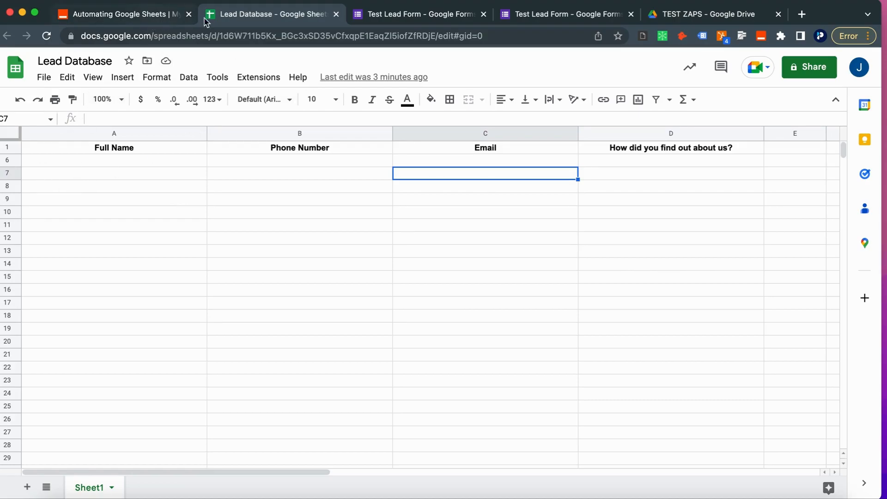
left_click(149, 19)
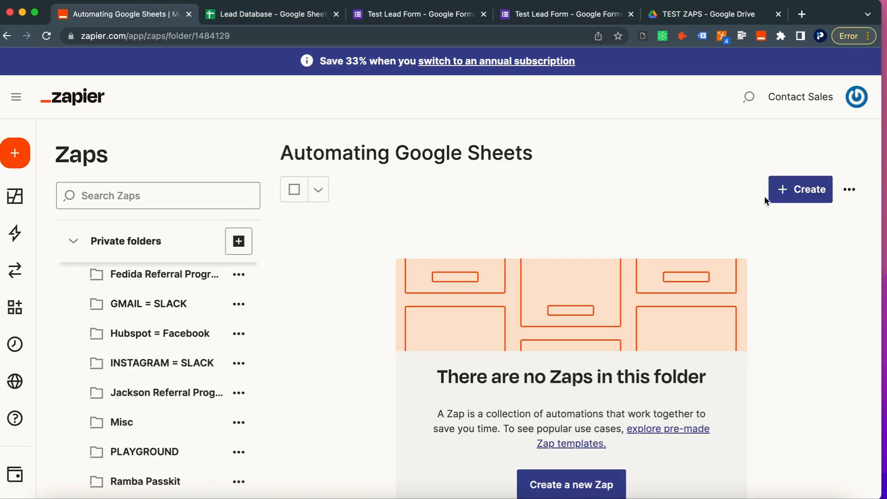
Step: Start a new zap with Google Forms New Form Response as its trigger
left_click(780, 192)
left_click(749, 232)
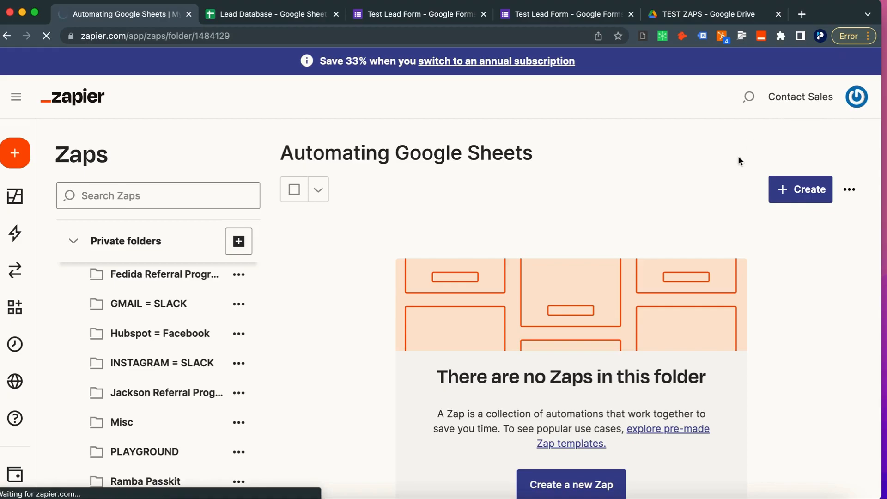
left_click(786, 196)
left_click(755, 224)
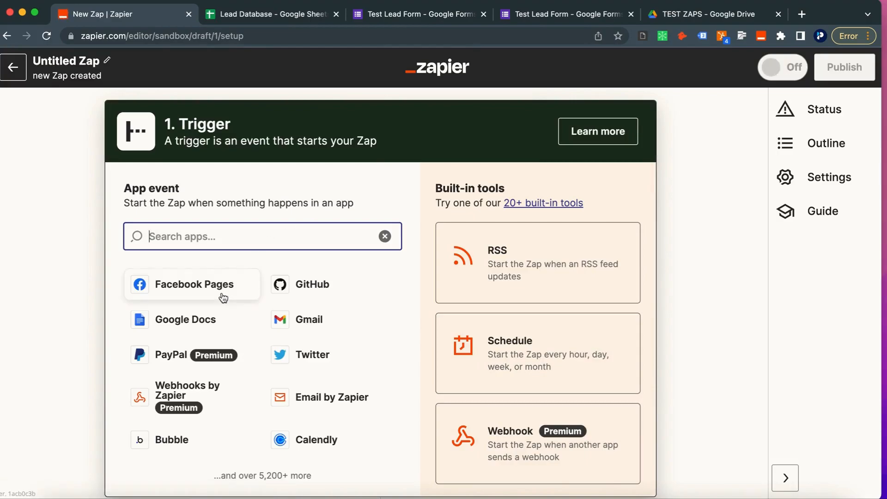
type("form")
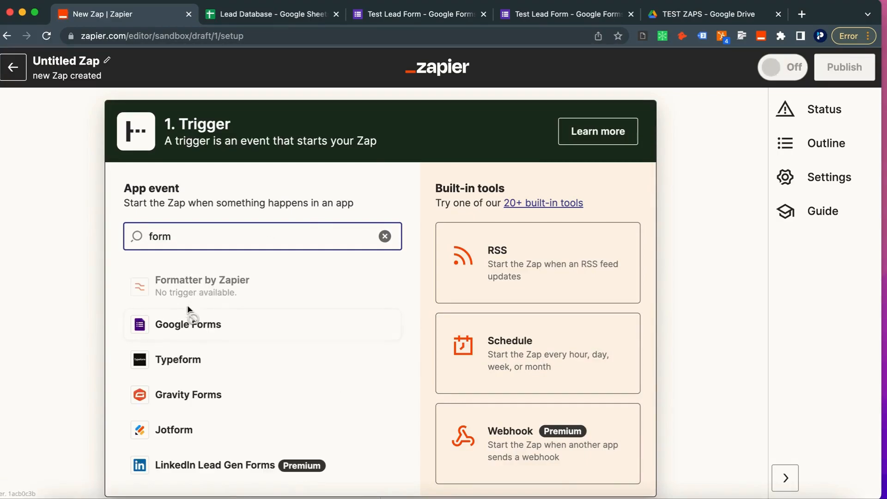
left_click(186, 325)
left_click(146, 283)
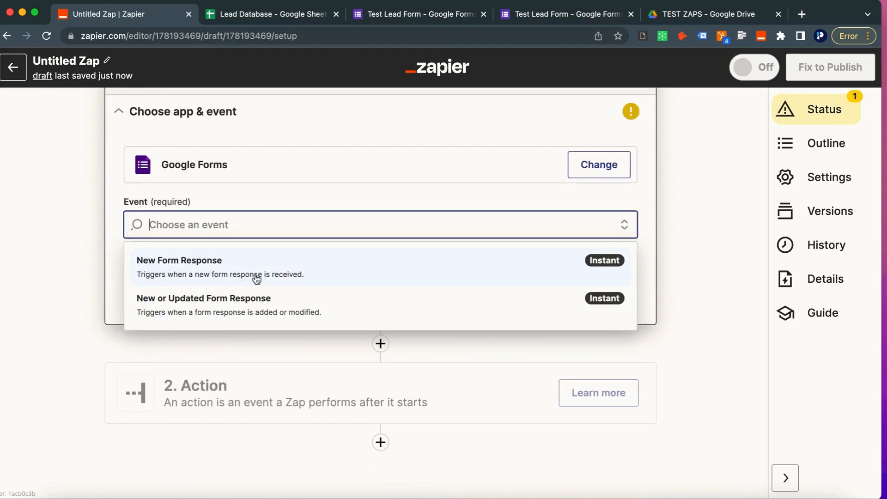
left_click(461, 259)
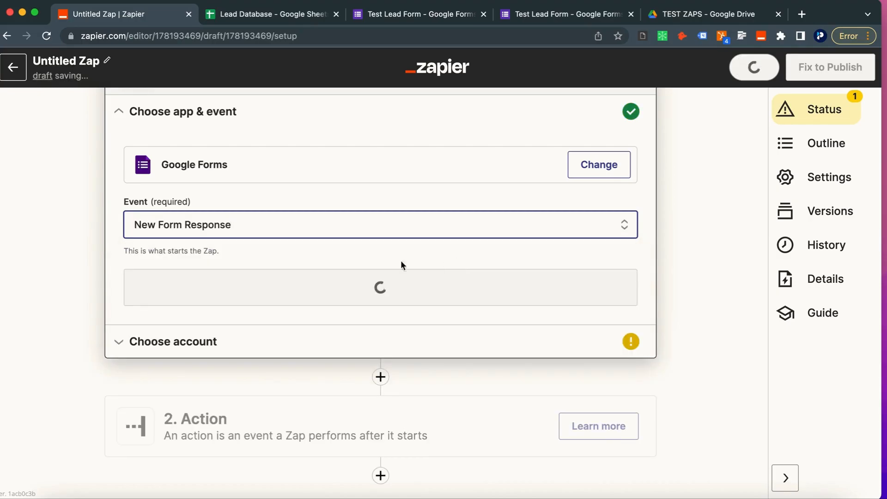
left_click(275, 302)
Step: Connect the Google Forms account, watch the Test Lead Form, and run the trigger test
left_click(231, 212)
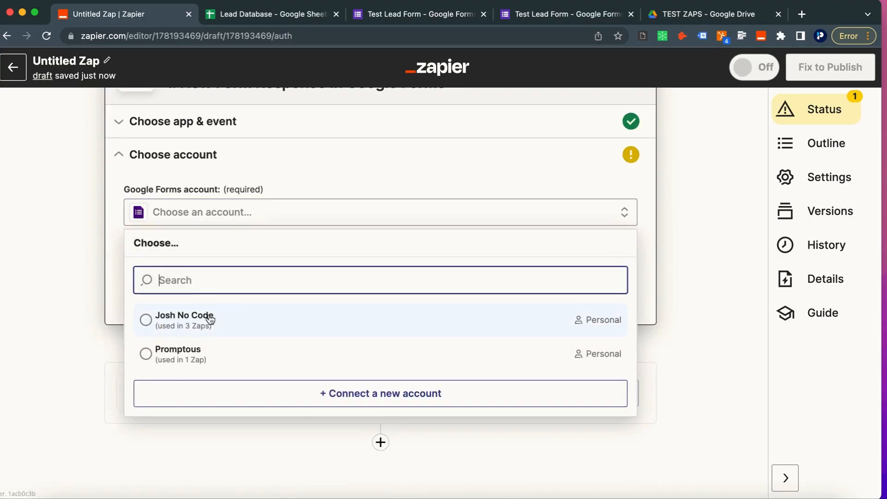
left_click(202, 326)
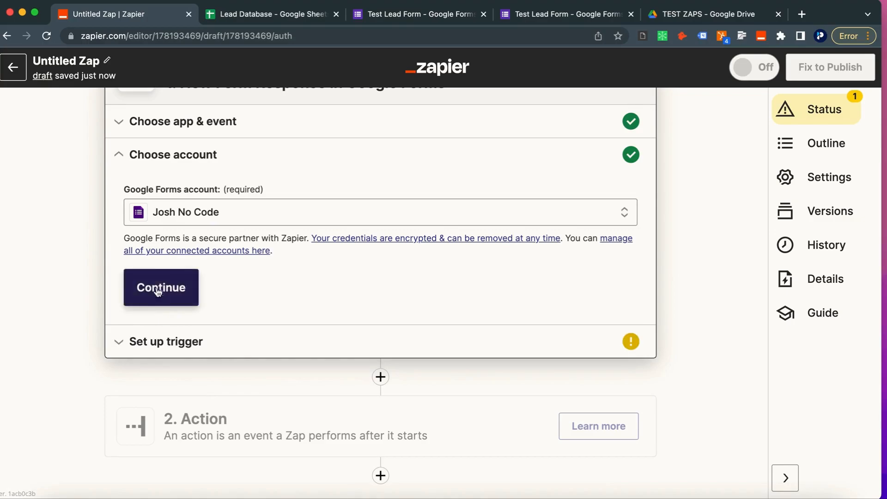
left_click(155, 283)
left_click(162, 252)
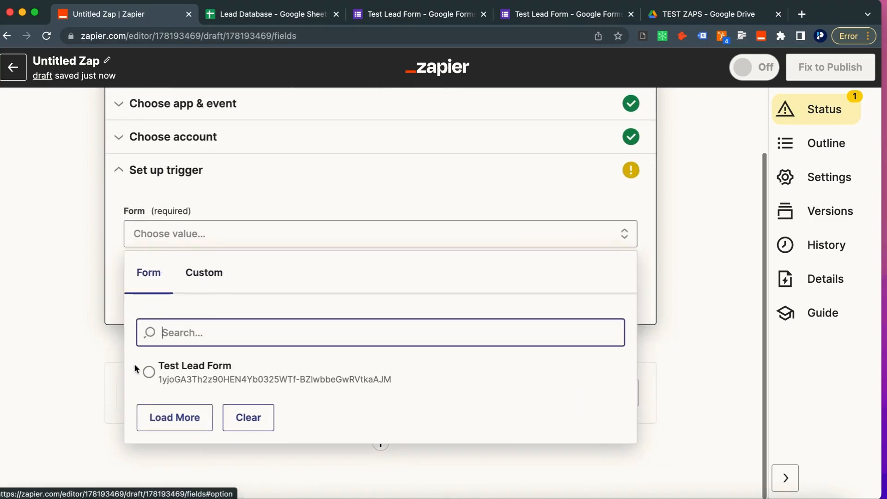
left_click(186, 374)
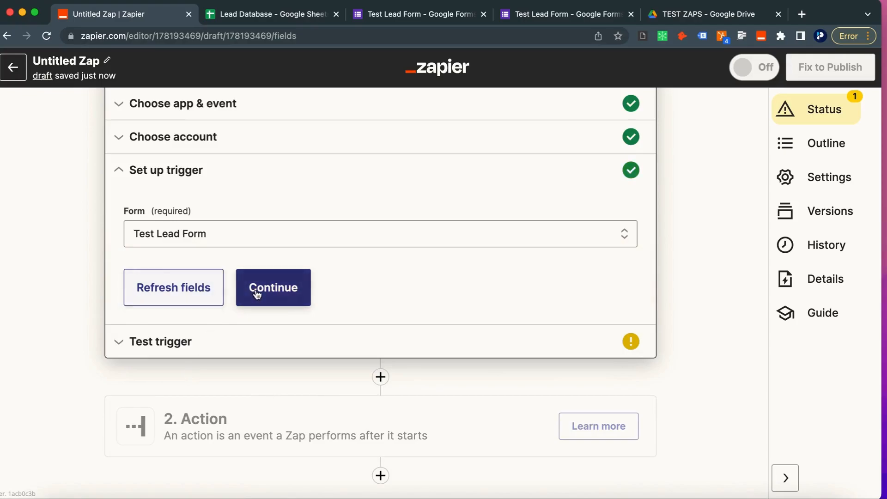
left_click(260, 289)
left_click(371, 398)
scroll(371, 398, "down", 2)
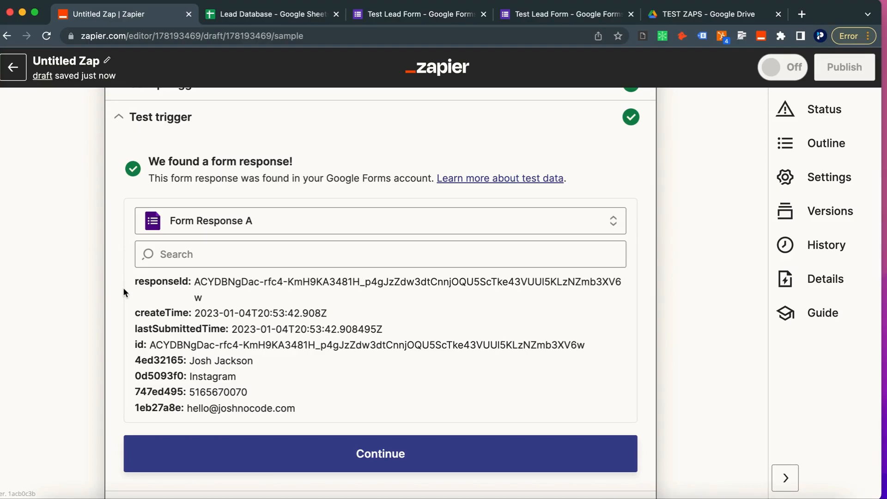
Step: Review the sample form response fields and continue to the action step
scroll(123, 287, "down", 3)
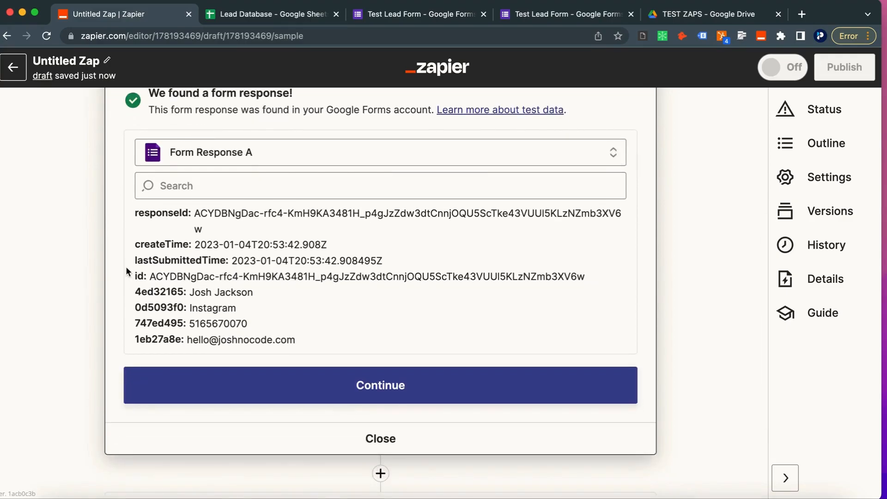
scroll(126, 272, "up", 1)
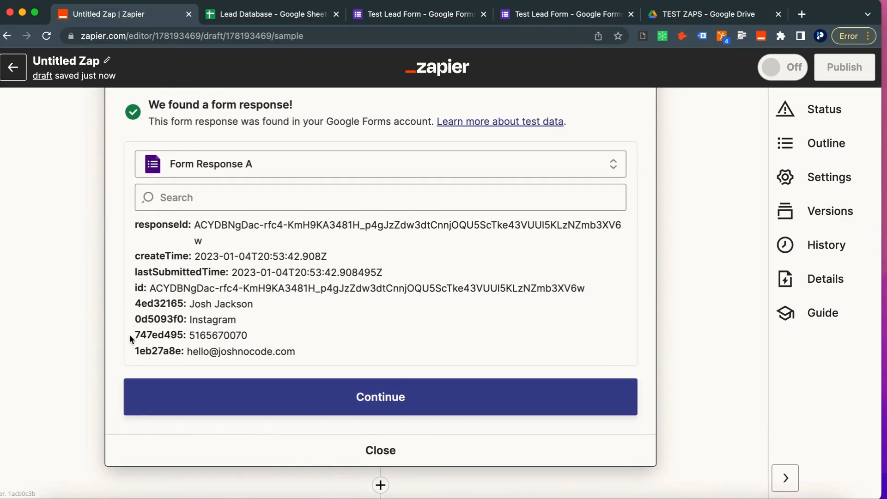
scroll(130, 335, "down", 2)
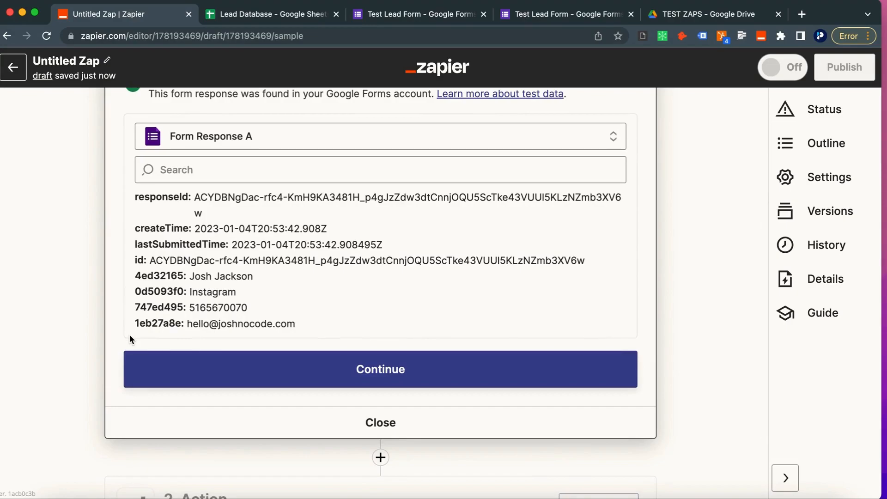
scroll(129, 336, "down", 2)
left_click(170, 323)
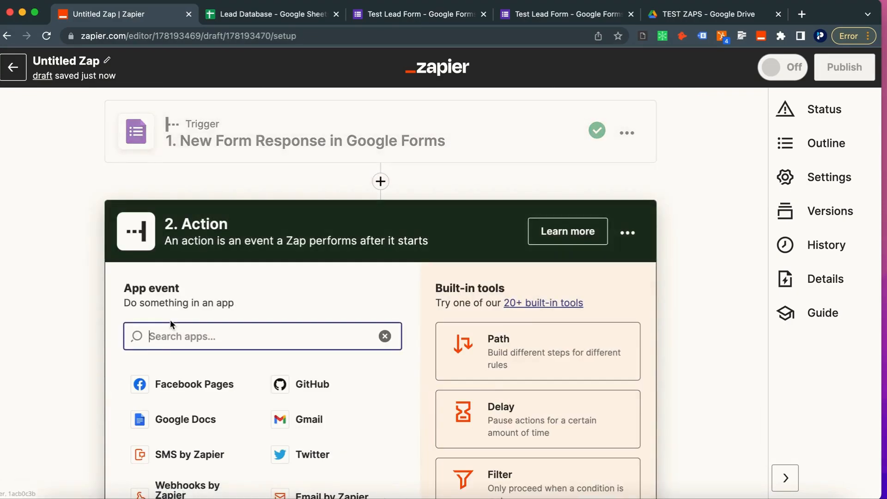
Step: Set the action to Google Sheets with the Create Spreadsheet Row event
type("shee")
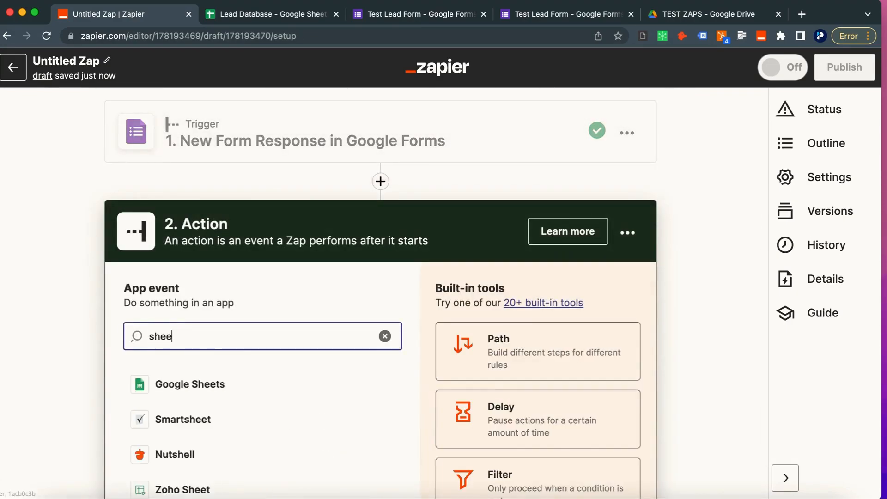
left_click(174, 375)
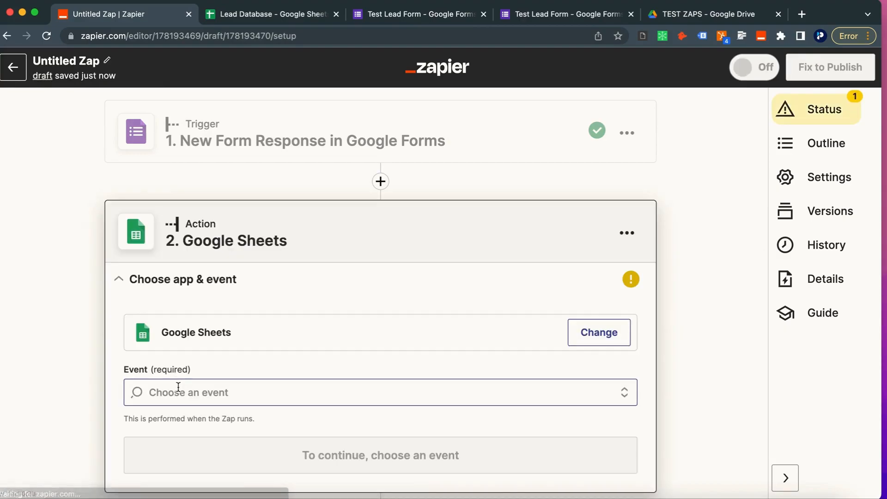
left_click(178, 388)
scroll(178, 388, "down", 5)
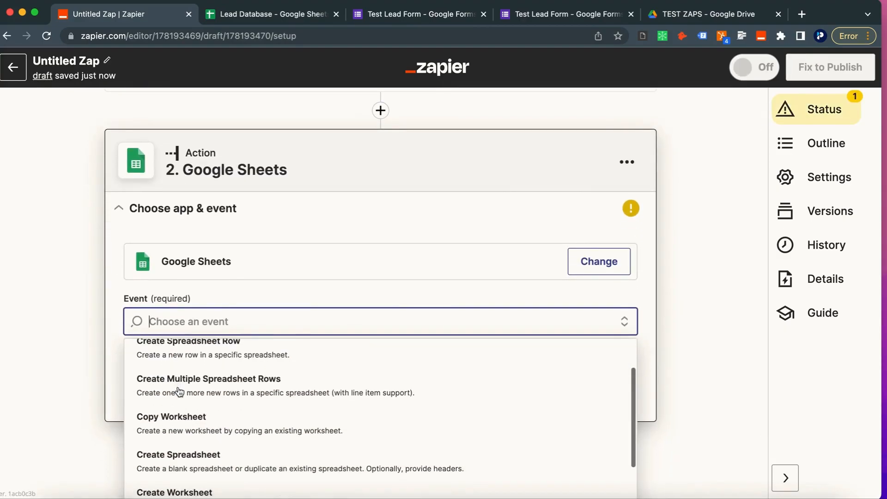
scroll(179, 392, "up", 2)
scroll(157, 430, "down", 3)
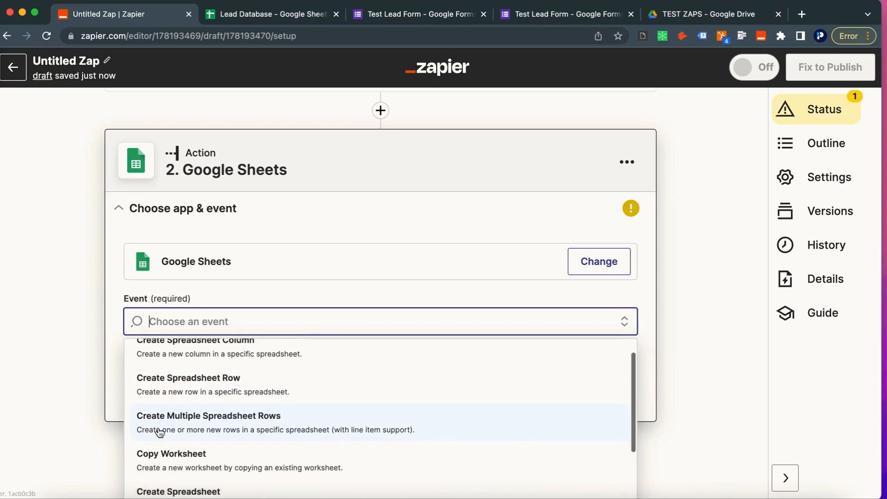
scroll(159, 428, "up", 2)
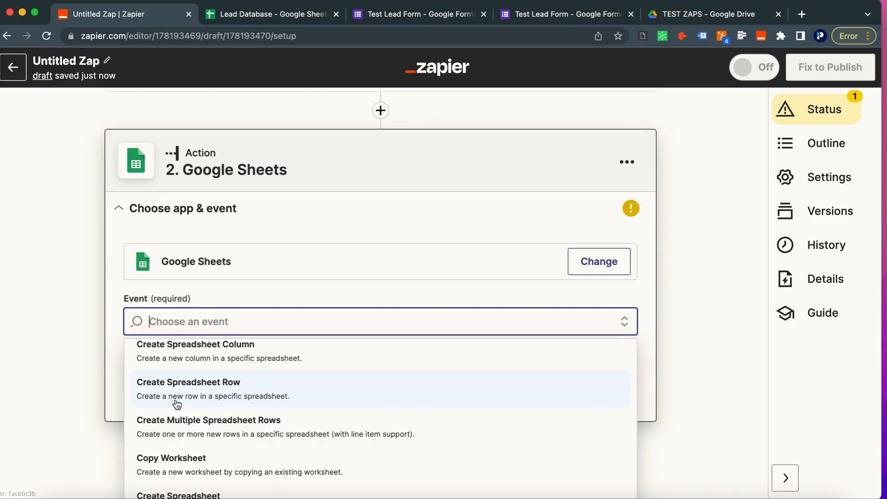
left_click(254, 393)
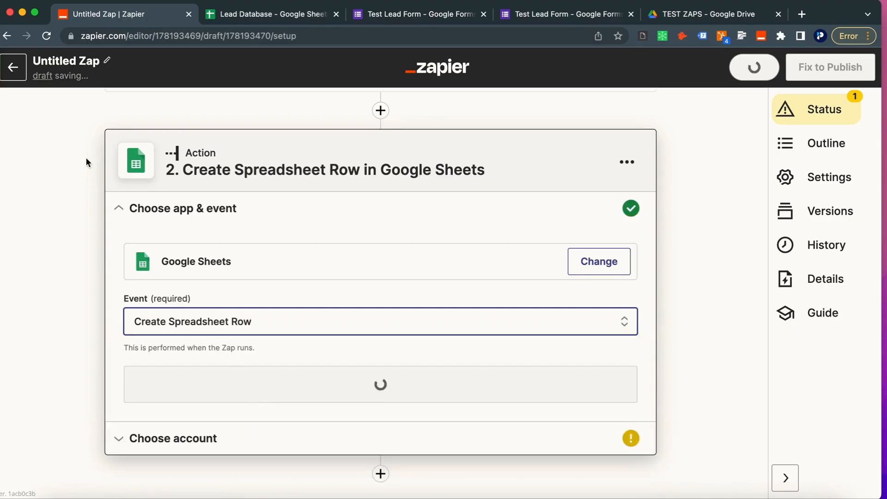
Step: Rename the zap to 'Automating Google Sheets 2'
left_click(106, 60)
type("Automating Google Sheets 2")
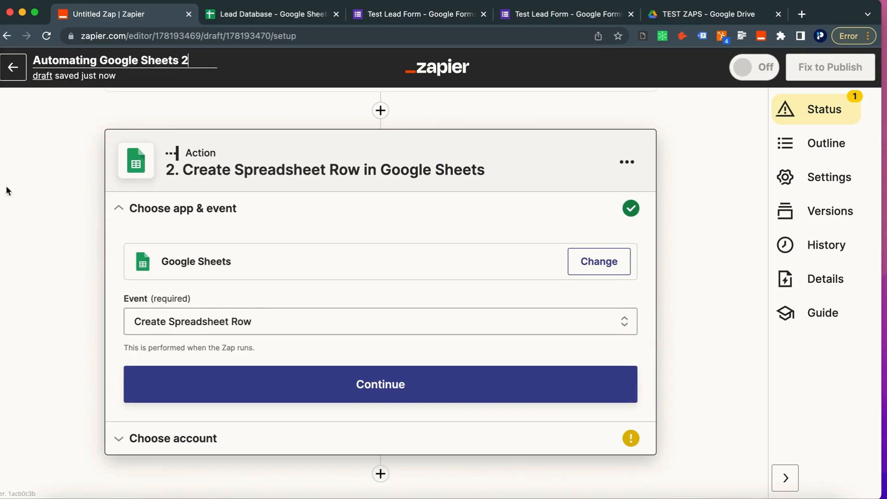
key("Return")
Step: Choose the connected Google Sheets account for the action
left_click(184, 383)
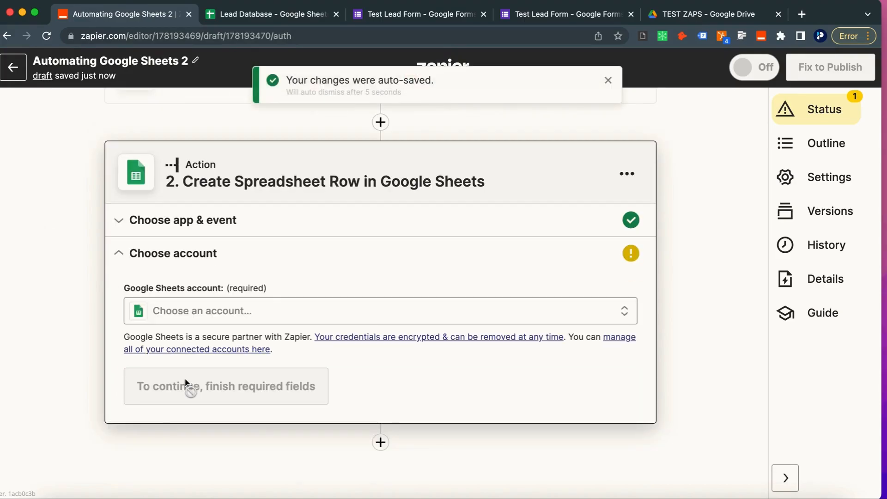
left_click(175, 317)
left_click(188, 420)
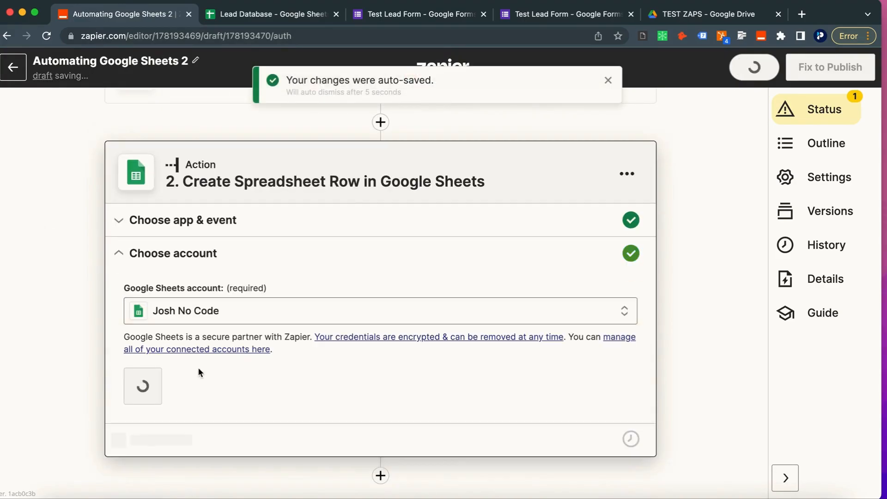
left_click(189, 387)
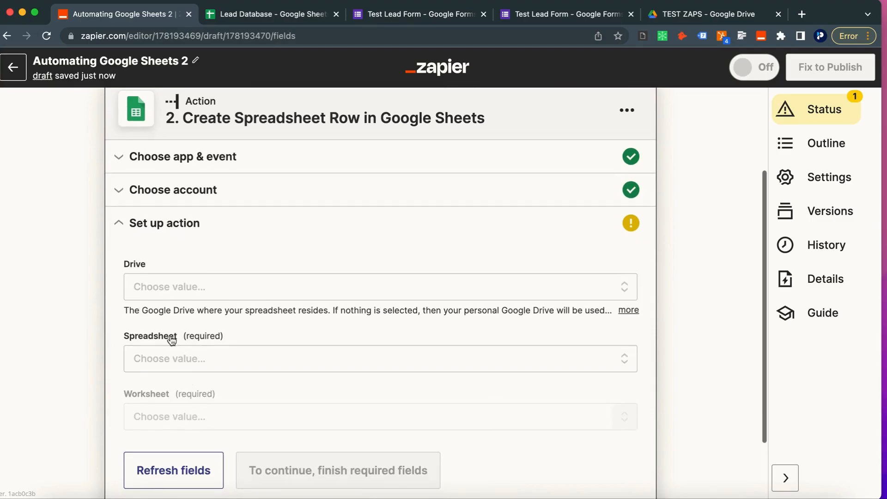
Step: Target Sheet1 of the Lead Database spreadsheet in My Google Drive
left_click(170, 291)
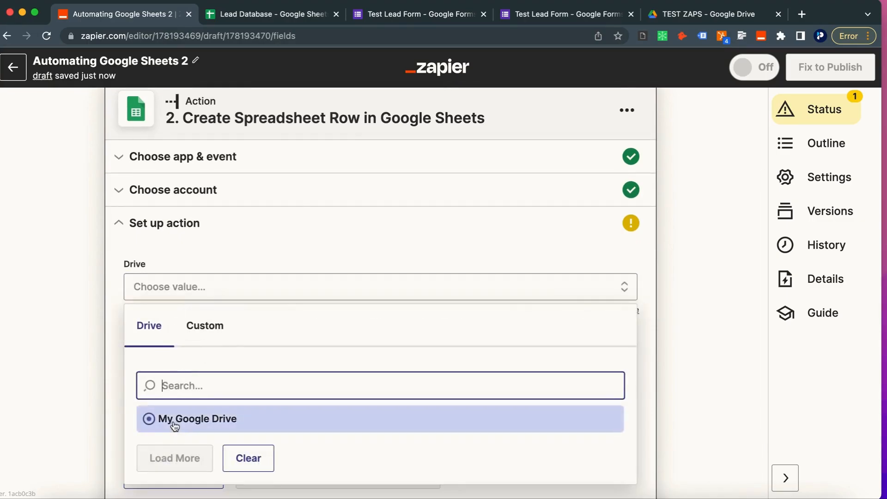
left_click(174, 427)
left_click(157, 363)
scroll(156, 359, "down", 4)
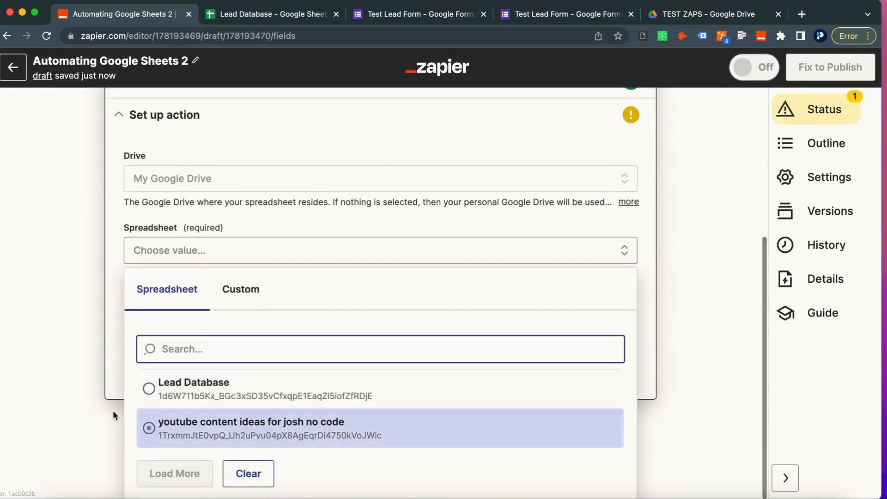
left_click(168, 391)
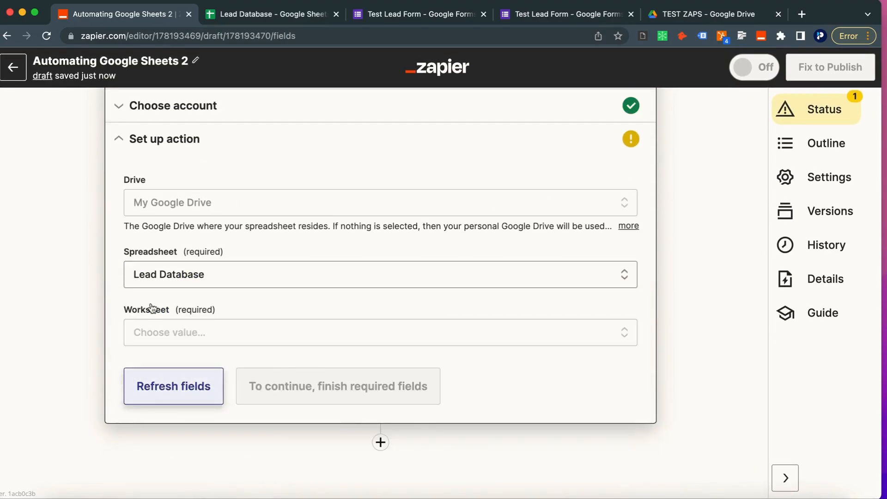
left_click(164, 342)
scroll(167, 427, "down", 2)
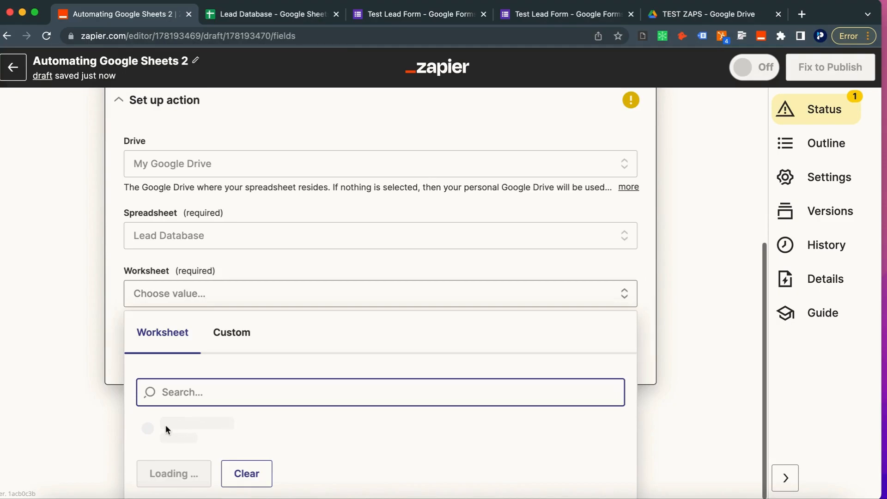
left_click(164, 428)
scroll(170, 334, "down", 2)
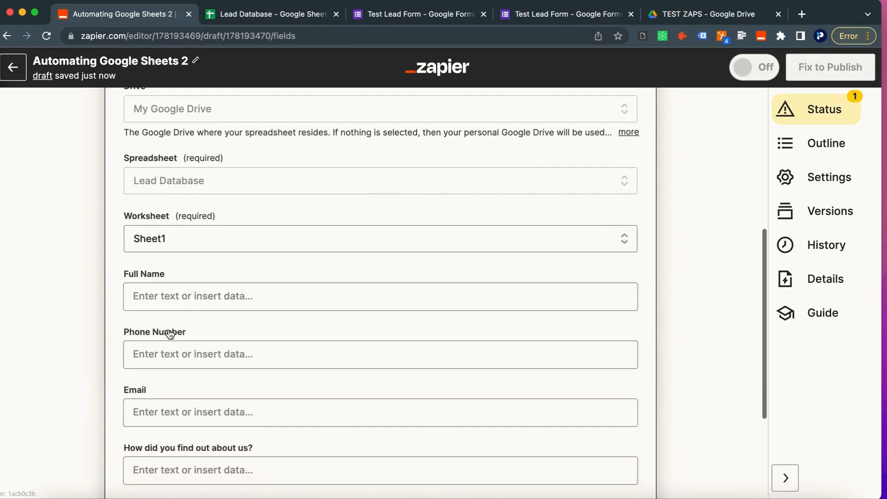
Step: Map the Full Name column to the form's Full Name answer
left_click(166, 246)
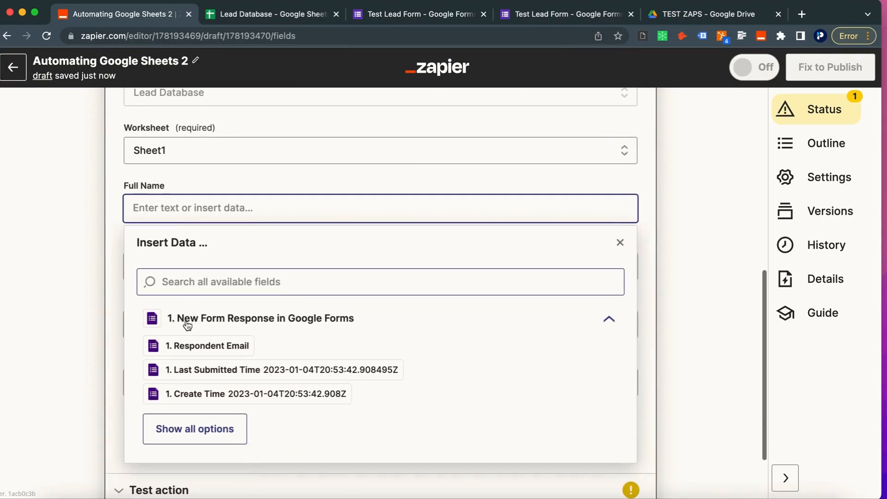
left_click(93, 206)
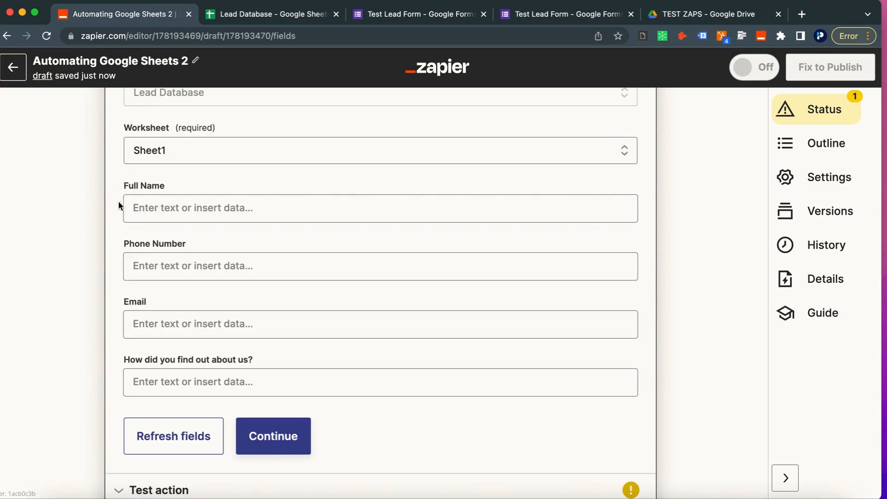
left_click(131, 208)
left_click(131, 207)
left_click(181, 290)
type("full name")
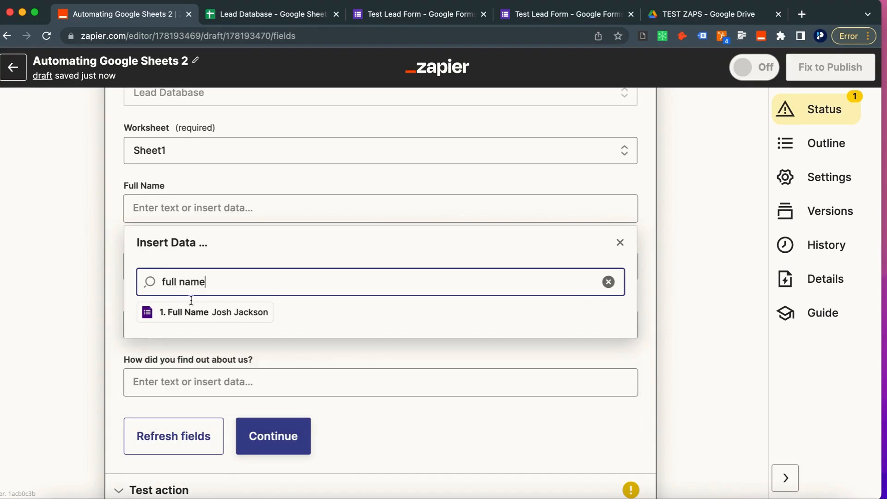
left_click(168, 311)
left_click(102, 296)
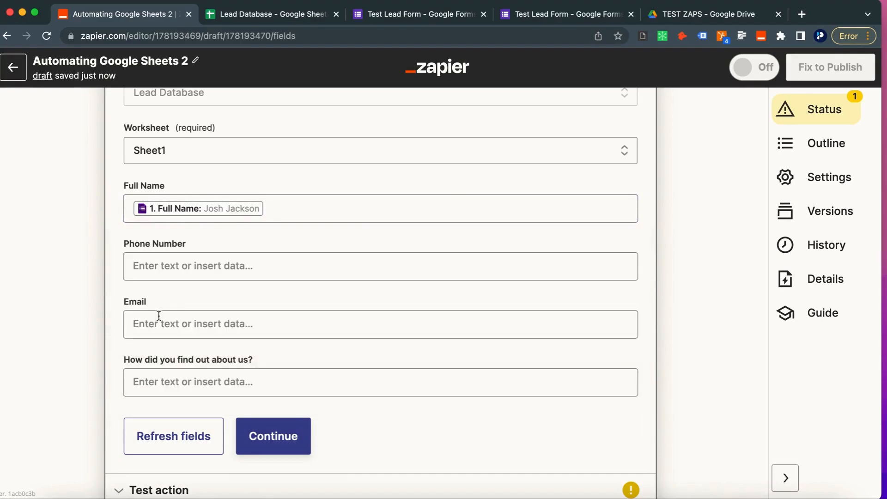
Step: Map the Phone Number and Email columns to the matching form answers
left_click(168, 264)
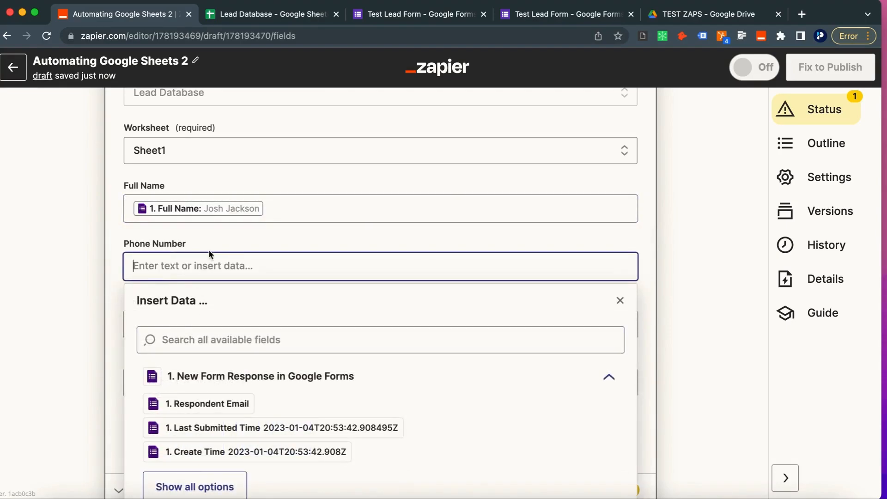
type("pho")
key("BackSpace")
key("BackSpace")
key("BackSpace")
left_click(237, 340)
type("phone")
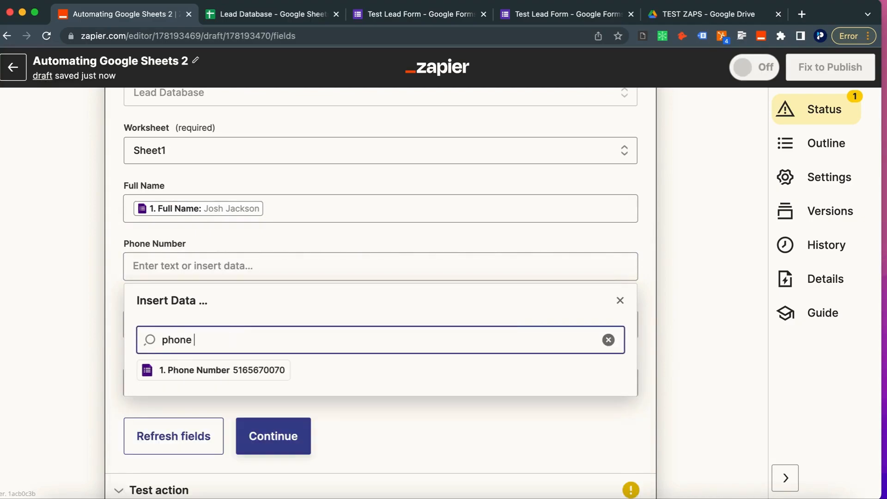
left_click(223, 371)
left_click(35, 319)
left_click(196, 323)
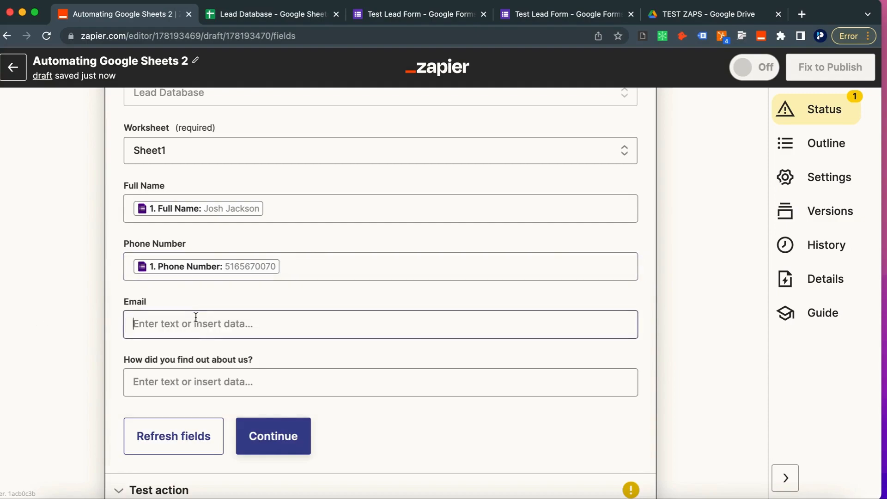
left_click(234, 388)
left_click(233, 452)
Step: Map the 'How did you find out about us?' column to its form answer
left_click(67, 345)
left_click(157, 323)
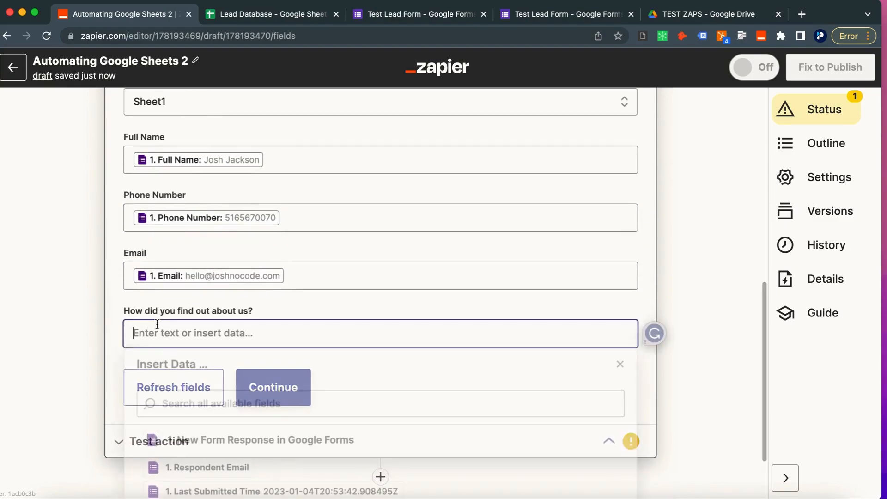
left_click(183, 396)
type("hiow")
key("BackSpace")
key("BackSpace")
key("BackSpace")
type("ow")
scroll(183, 426, "down", 1)
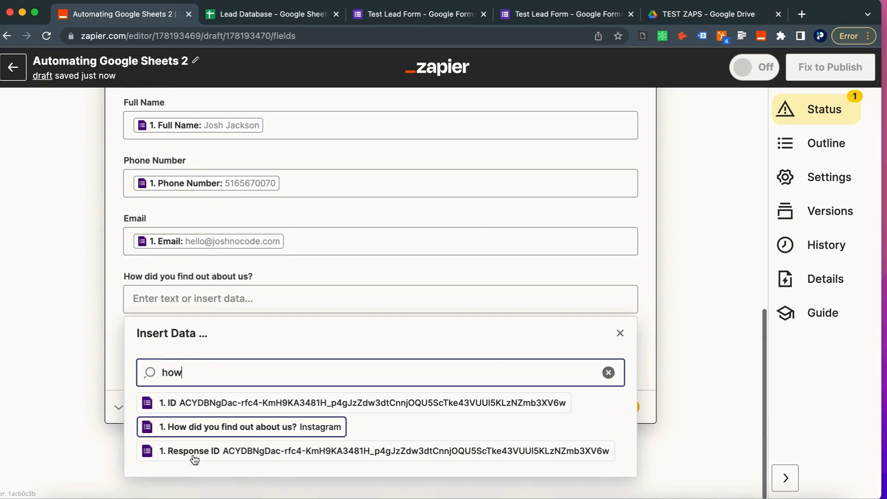
left_click(194, 435)
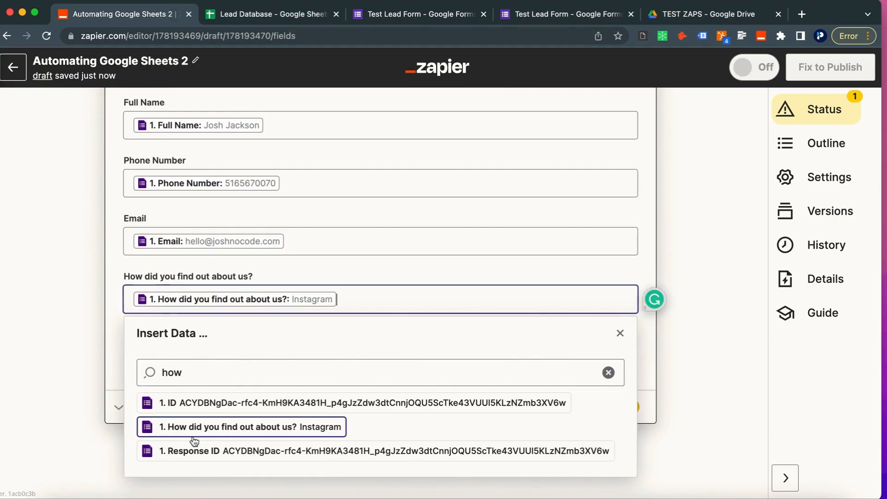
left_click(65, 301)
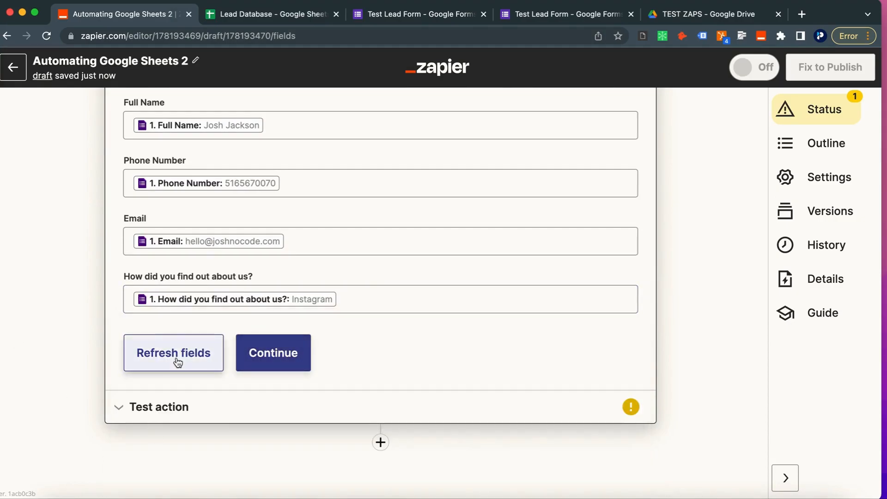
left_click(276, 354)
Step: Test the Sheets action to send a sample row, then add a step below it
left_click(272, 385)
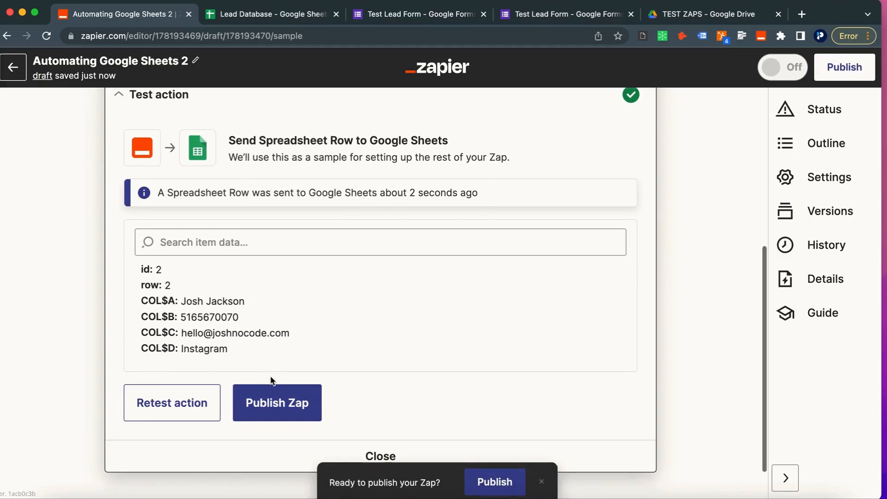
scroll(271, 377, "down", 1)
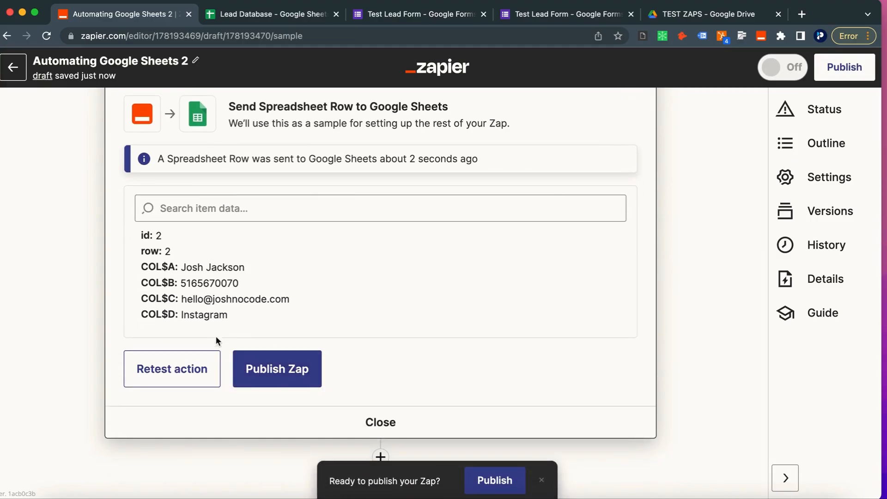
scroll(214, 326, "down", 1)
left_click(381, 443)
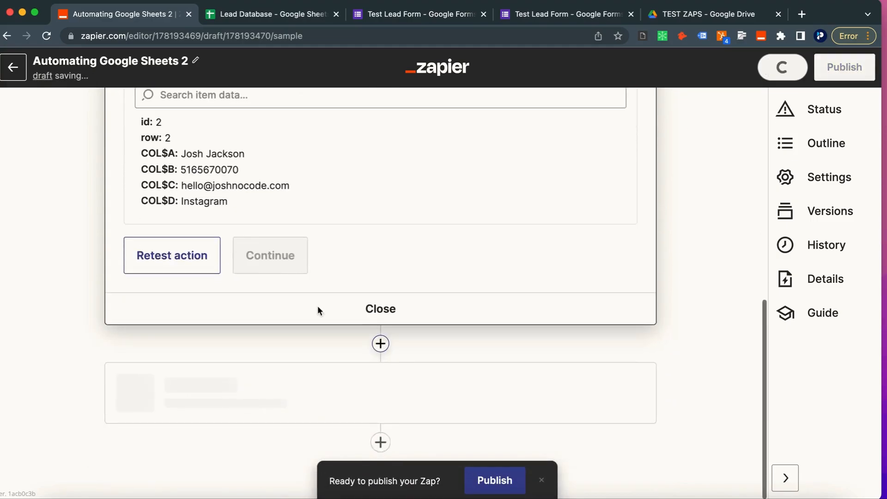
Step: Set step 3 to Slack with the Send Direct Message event
type("slack")
left_click(208, 396)
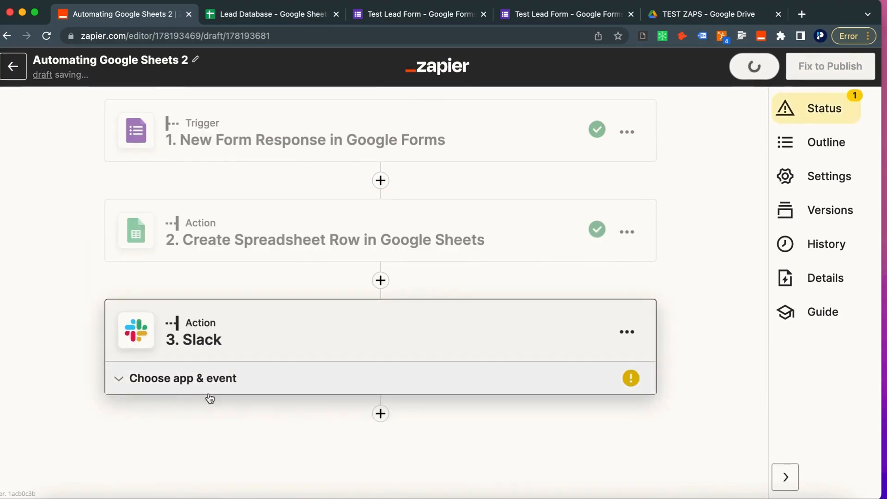
left_click(185, 330)
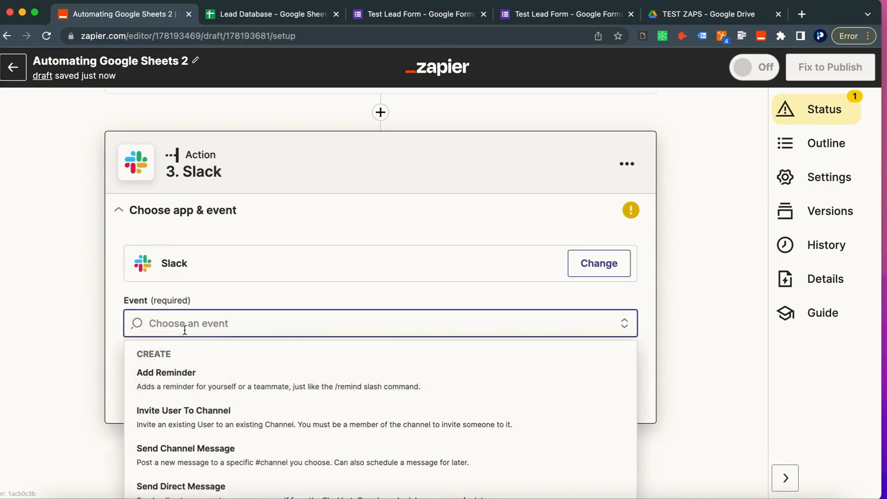
scroll(190, 415, "down", 1)
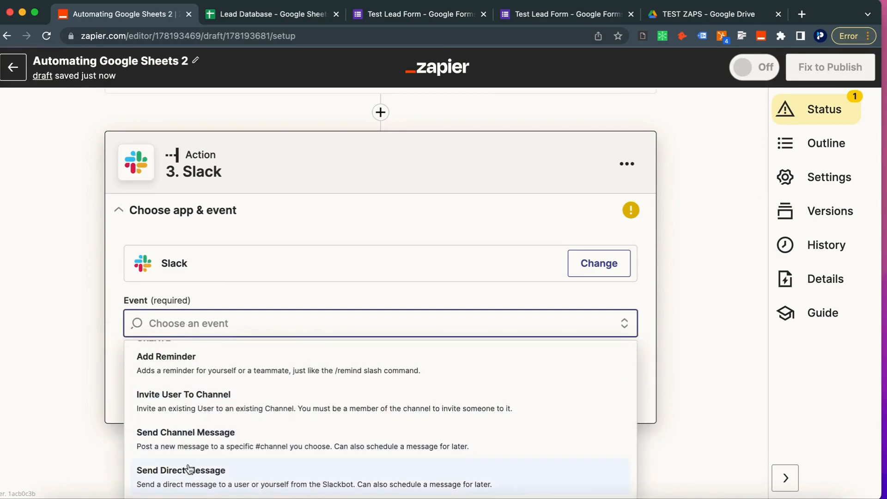
scroll(174, 475, "down", 1)
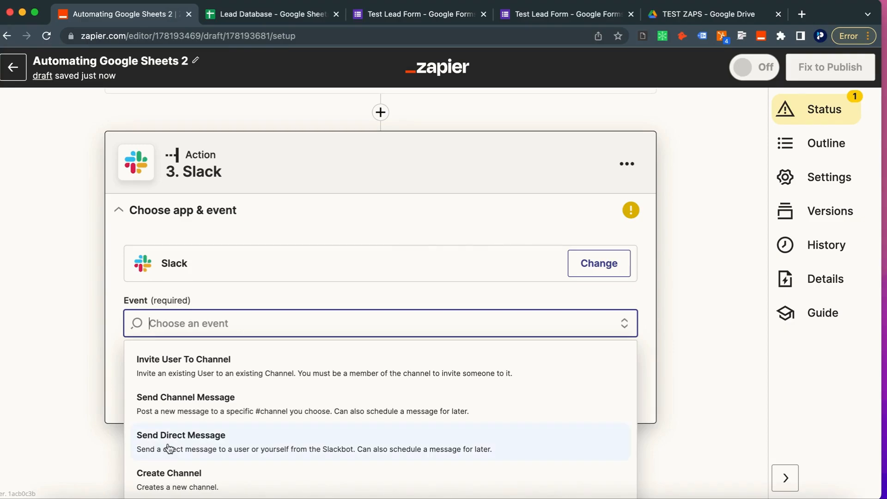
left_click(192, 454)
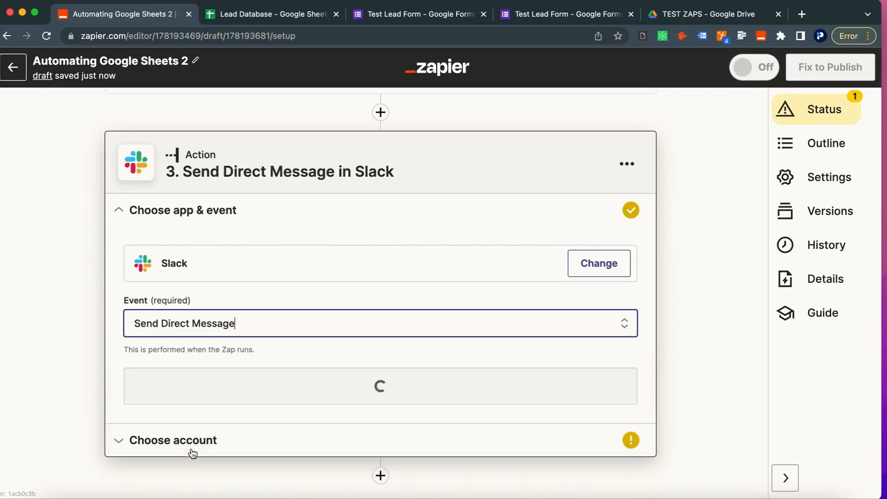
left_click(224, 387)
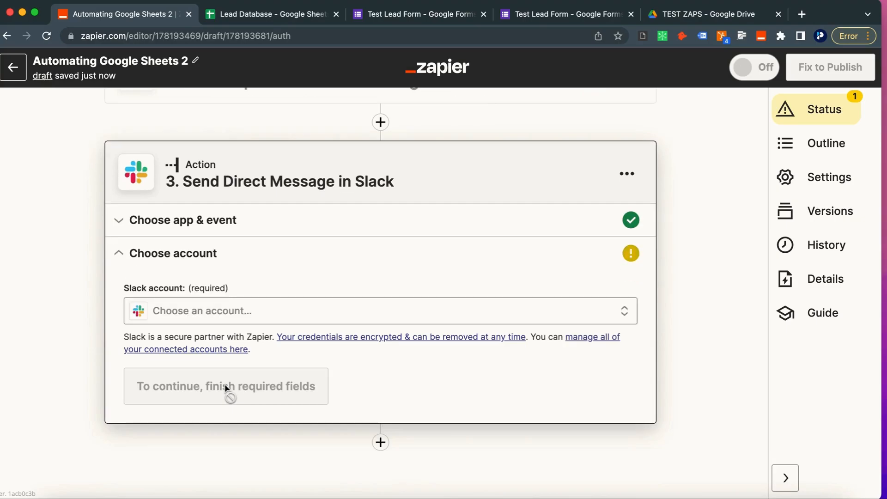
Step: Select the connected Slack account and move on to message setup
left_click(207, 308)
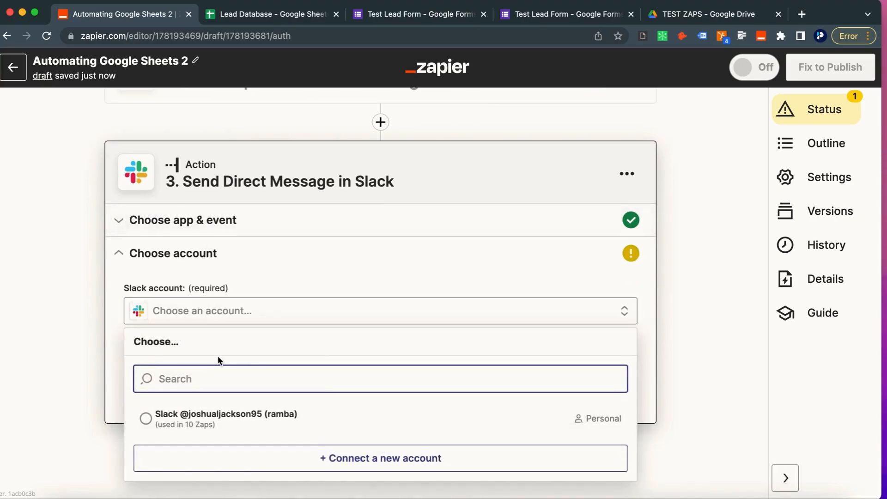
left_click(218, 411)
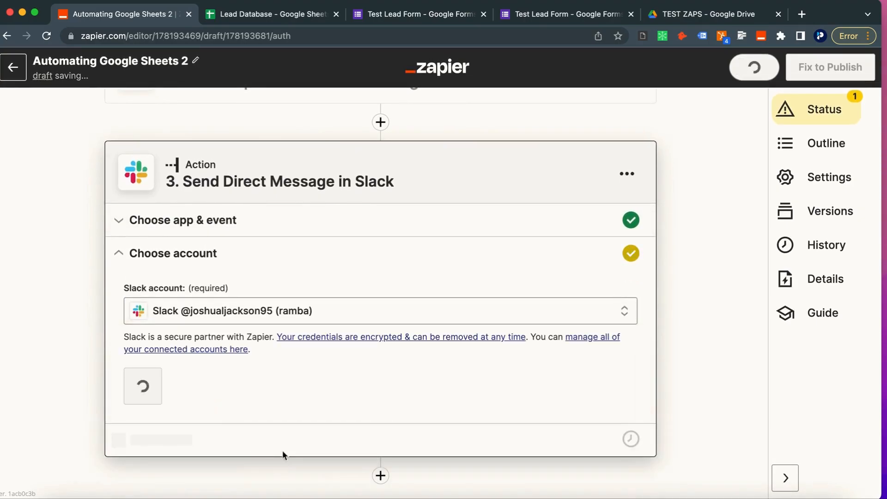
left_click(181, 396)
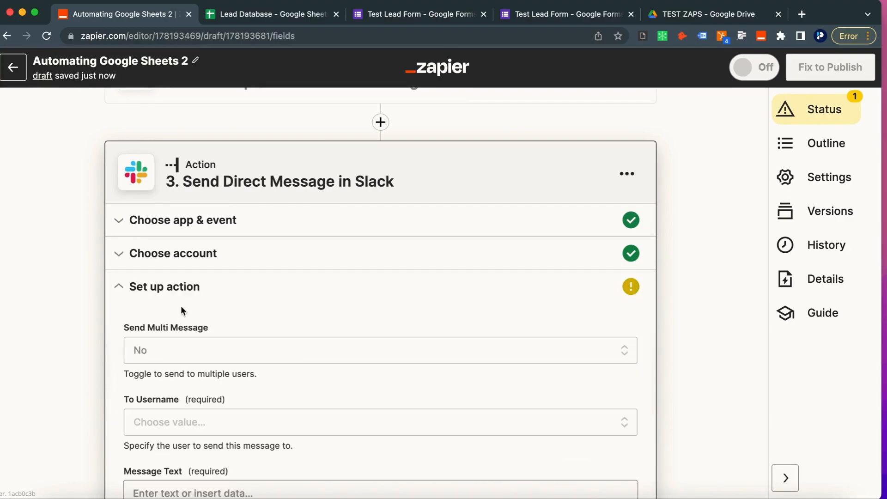
Step: Choose the Slack DM recipient and start the message with 'We have a new lead!'
scroll(187, 328, "down", 7)
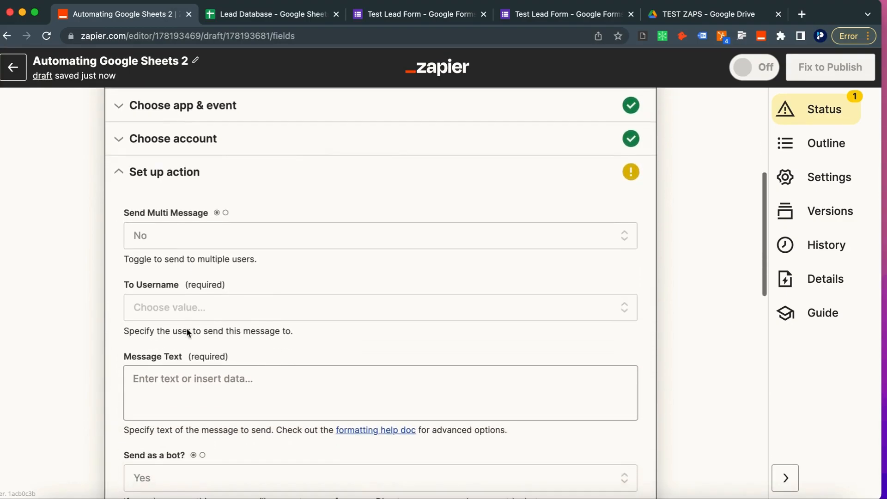
left_click(145, 266)
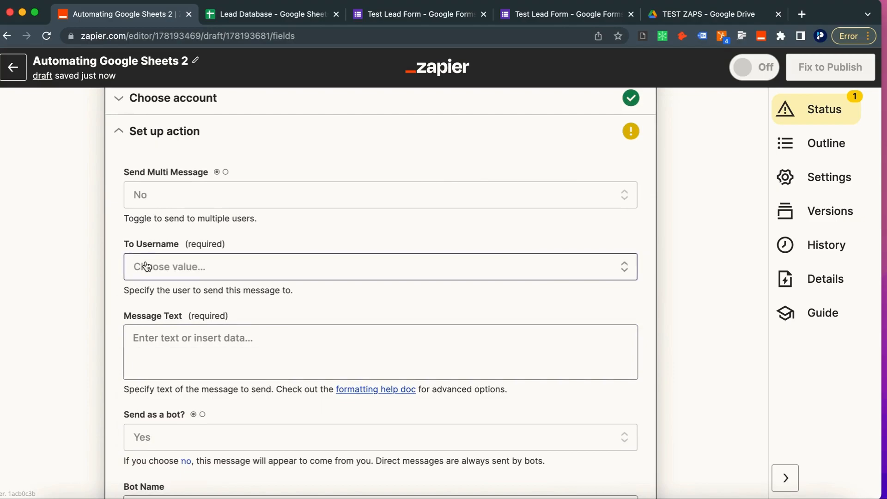
left_click(204, 443)
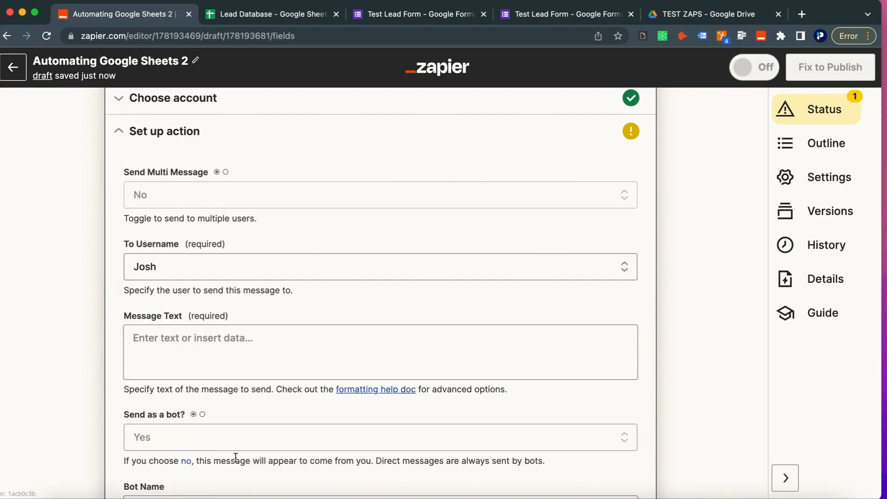
scroll(134, 352, "down", 2)
left_click(156, 323)
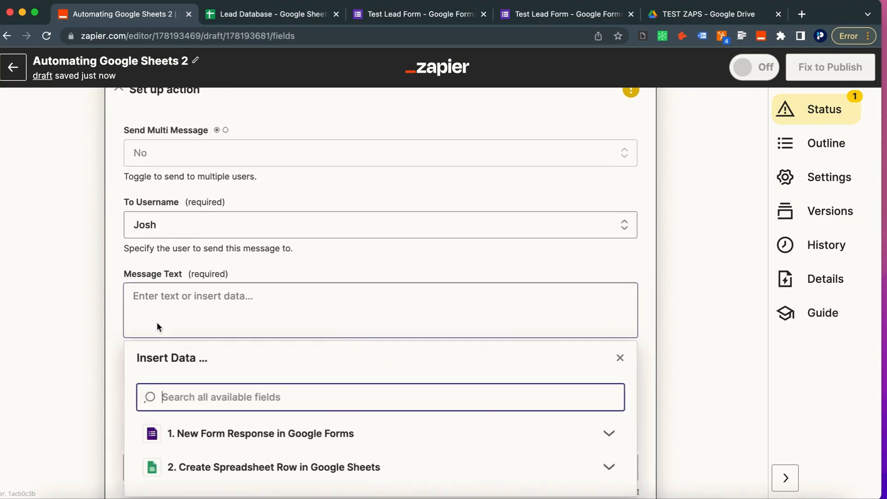
type("We have a new lead")
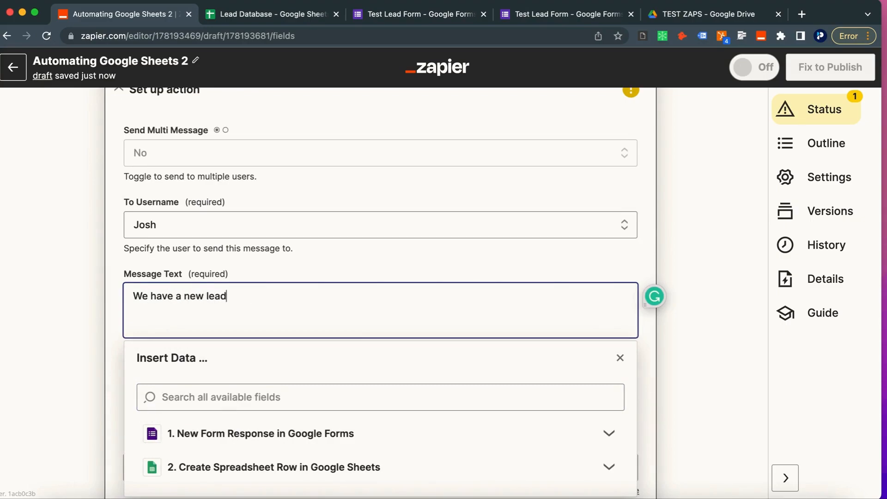
type("!")
key("Return")
Step: Insert the sheet row's Full Name and Phone Number fields on separate lines
scroll(274, 475, "down", 3)
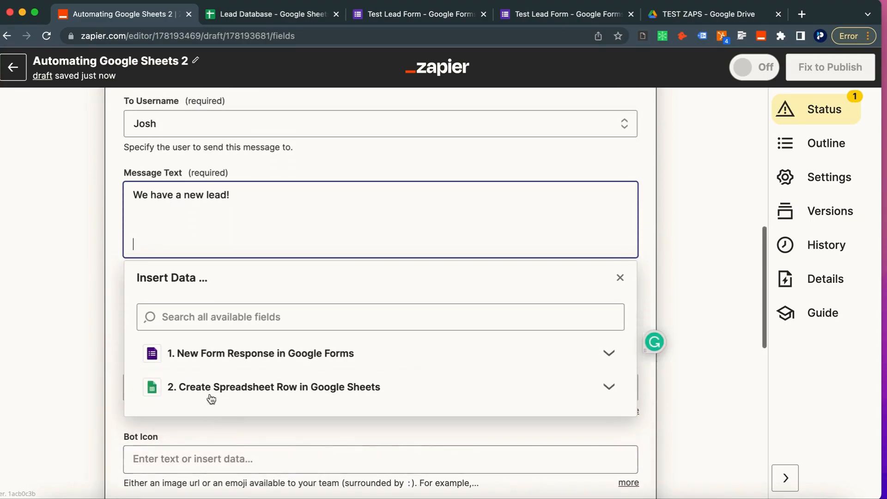
left_click(214, 389)
scroll(194, 407, "down", 1)
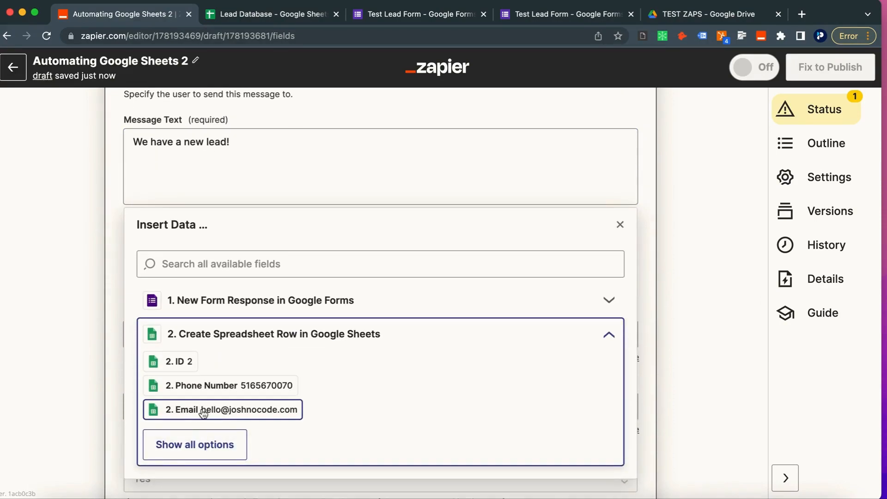
scroll(231, 379, "down", 2)
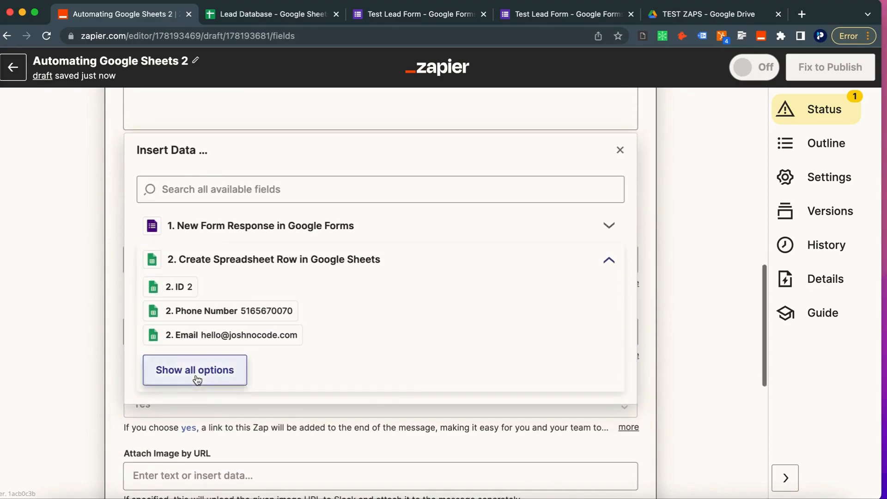
left_click(197, 377)
left_click(210, 263)
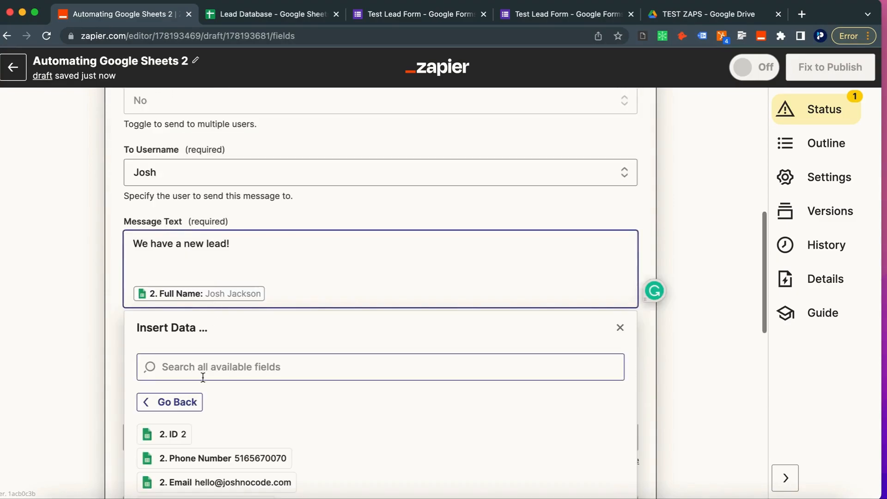
key("Return")
left_click(217, 392)
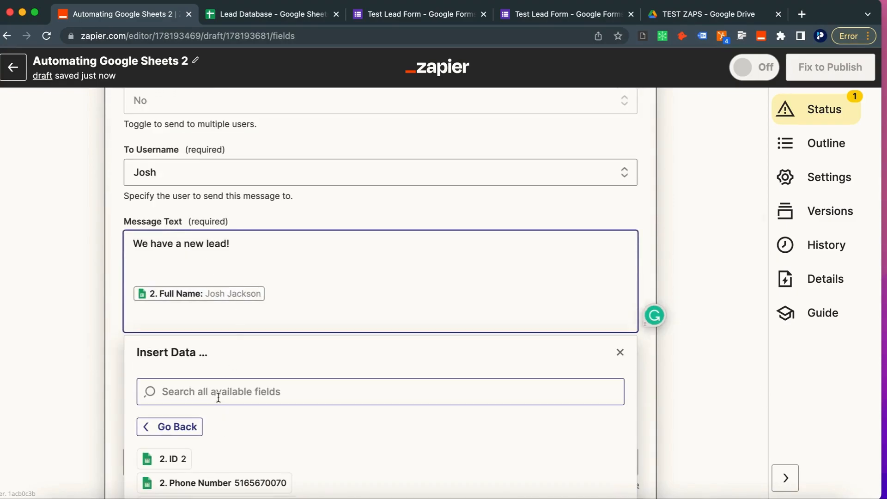
type("phone")
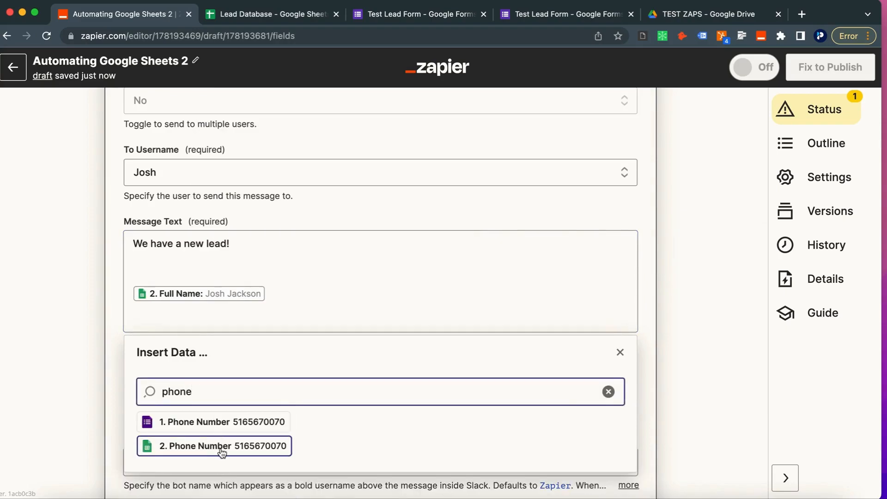
left_click(220, 446)
key("Return")
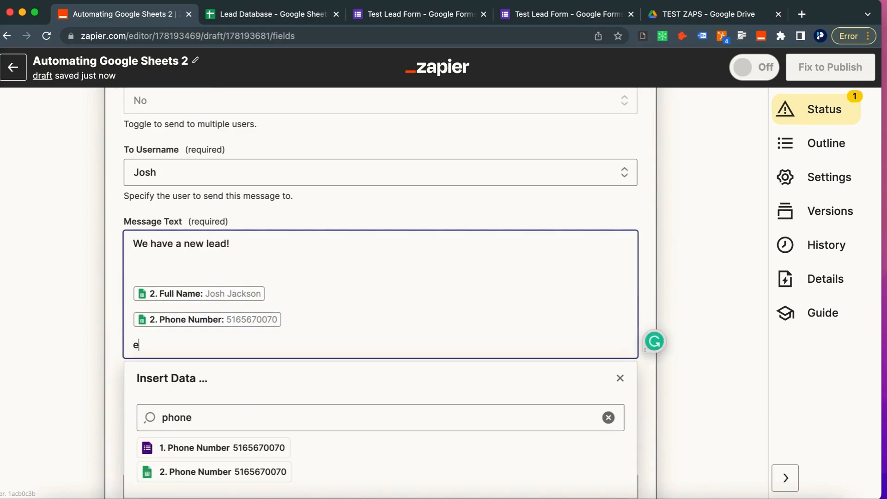
Step: Add the Email and 'How did you find out about us?' fields to the message
left_click(301, 411)
key("super+a")
type("email")
left_click(217, 495)
key("super+a")
type("how")
scroll(228, 452, "down", 3)
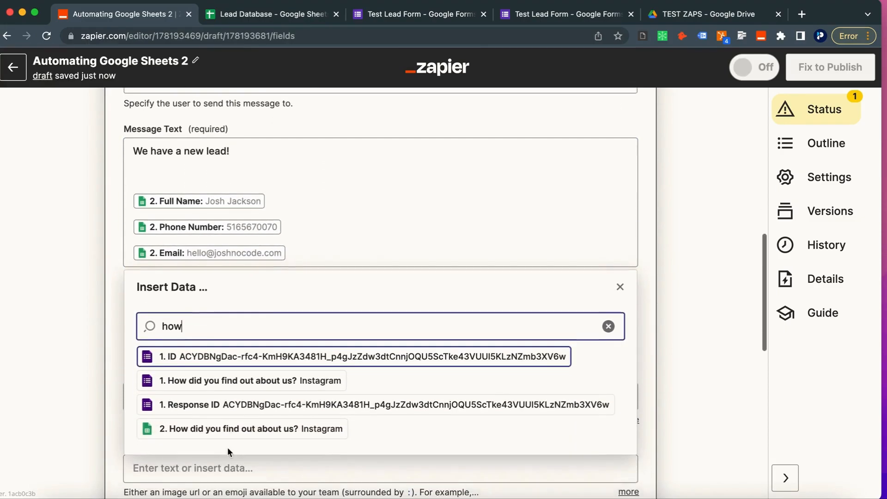
left_click(224, 431)
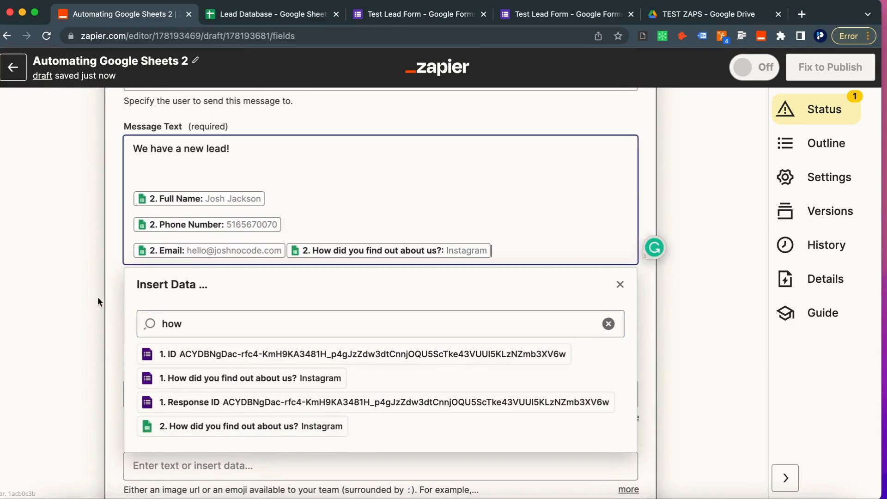
Step: Put the referral field on its own line and remove the blank line above Full Name
left_click(286, 247)
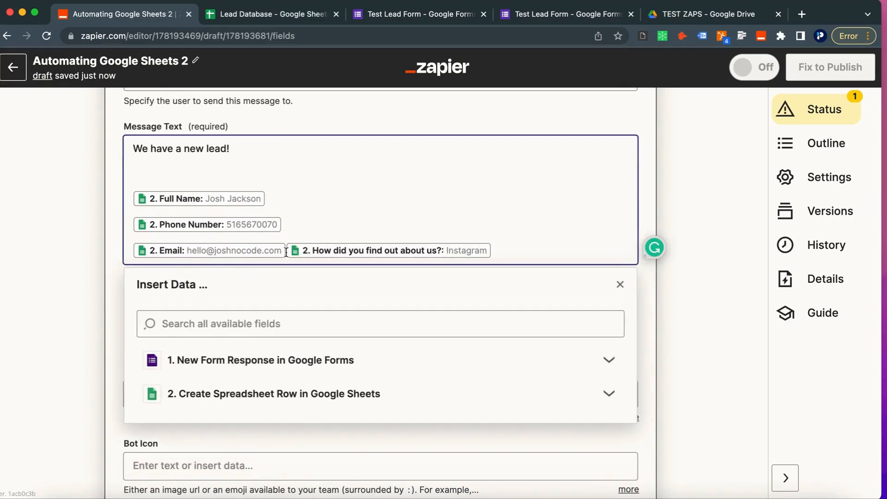
key("Return")
left_click(214, 174)
key("BackSpace")
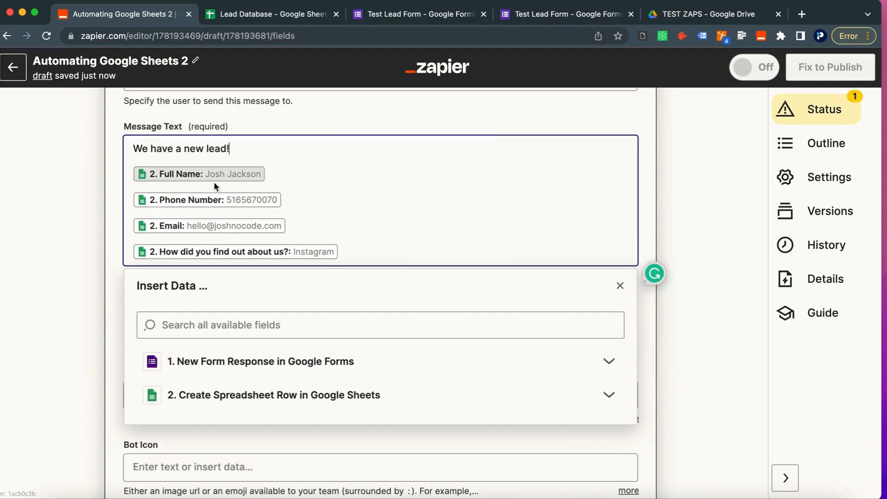
left_click(16, 207)
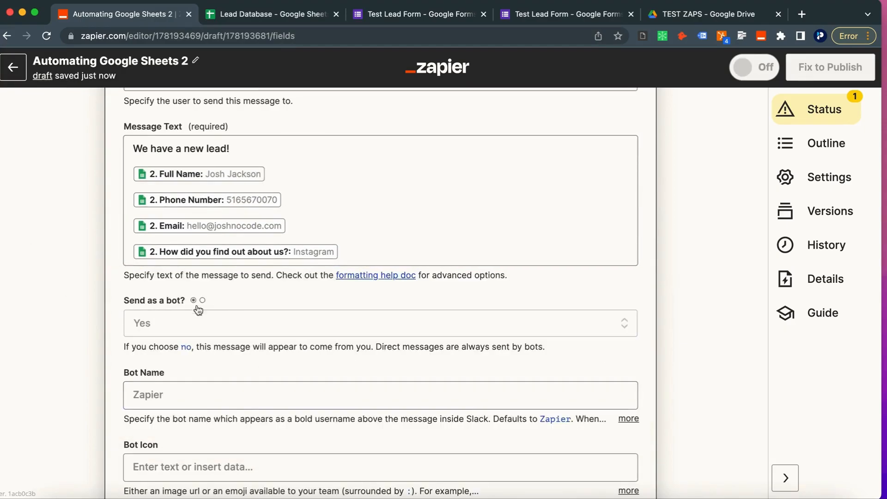
scroll(114, 345, "down", 10)
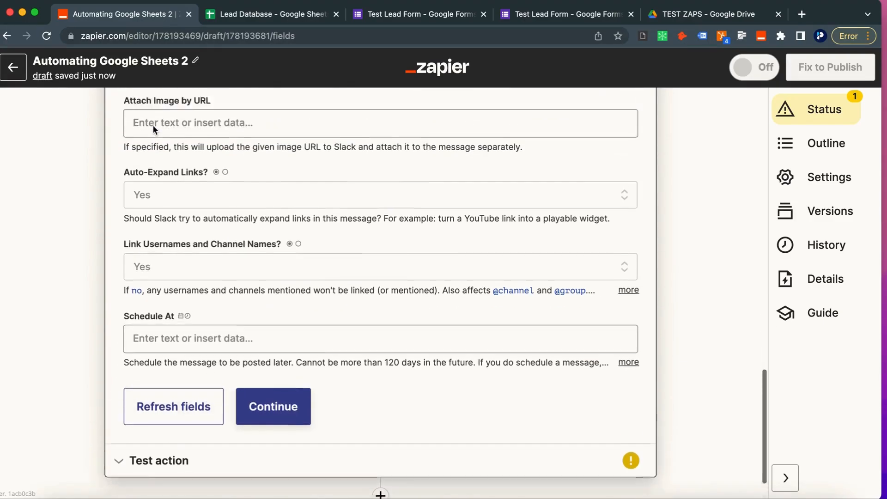
Step: Test the Slack action so it sends a test lead message
scroll(152, 124, "down", 1)
left_click(285, 365)
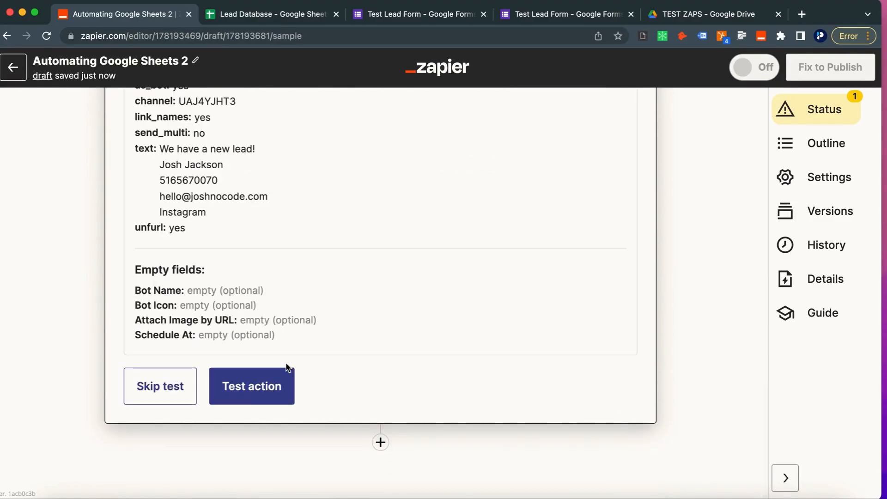
left_click(245, 384)
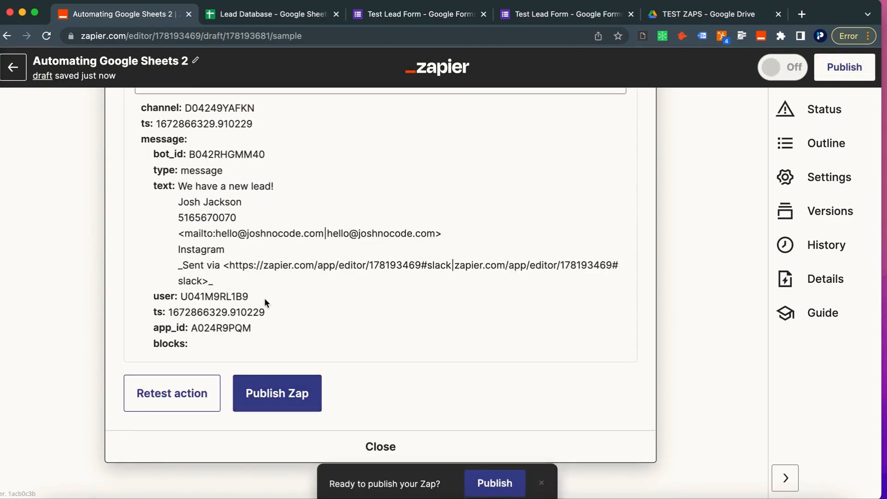
Step: Publish the zap and turn it on, then return to the lead form tabs
left_click(277, 393)
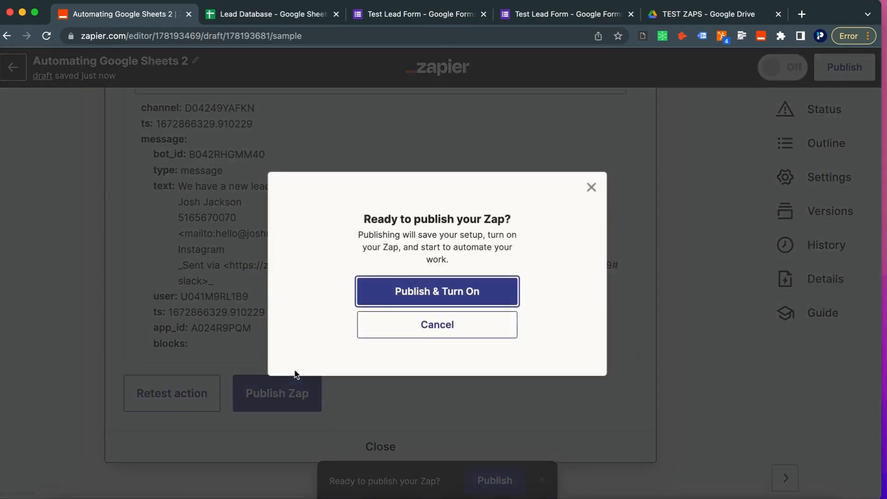
left_click(409, 295)
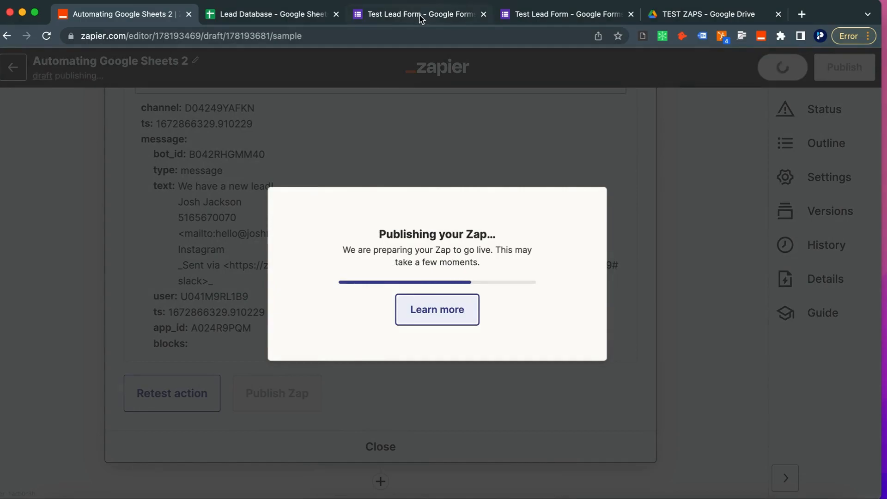
left_click(434, 15)
left_click(536, 11)
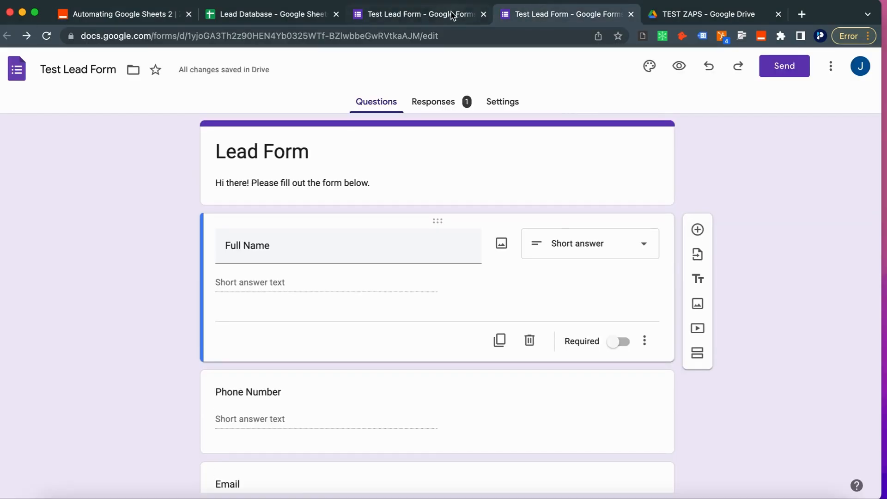
Step: Close the duplicate form tab and return to the lead form editor
left_click(468, 14)
left_click(540, 17)
left_click(631, 14)
left_click(442, 18)
Step: Copy the form's shortened forms.gle share link and open a new browser tab
left_click(784, 66)
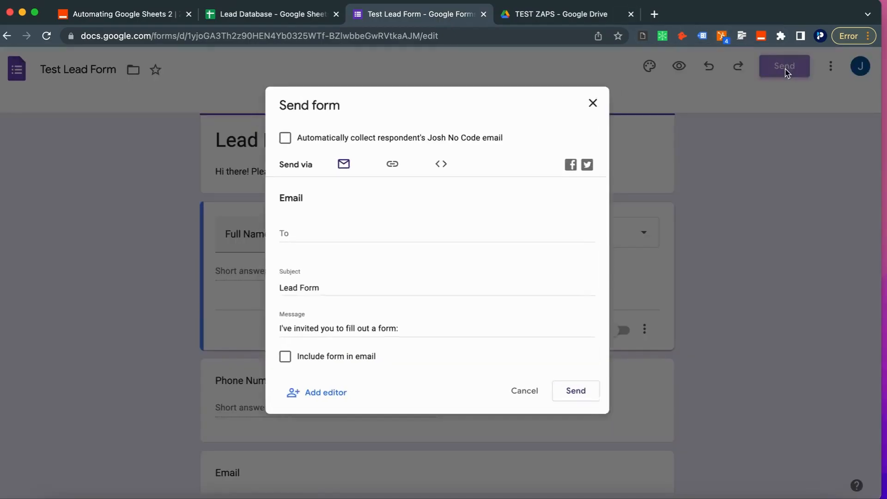
left_click(389, 159)
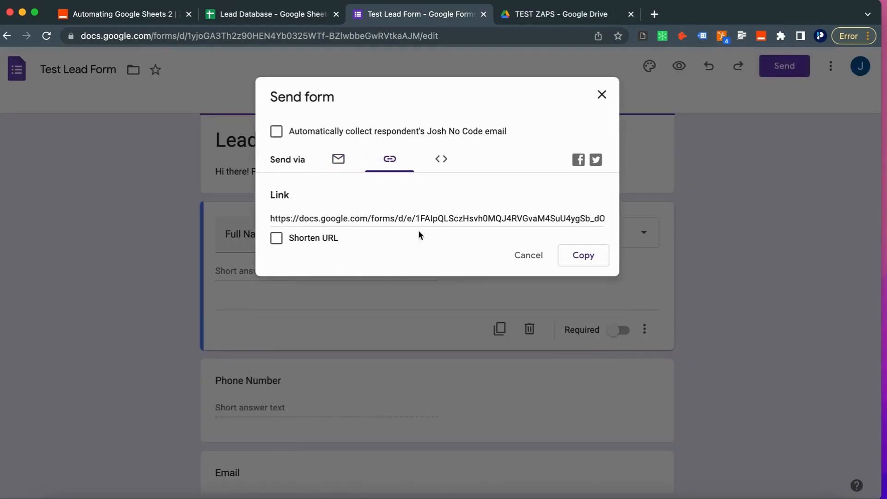
left_click(276, 238)
left_click(474, 220)
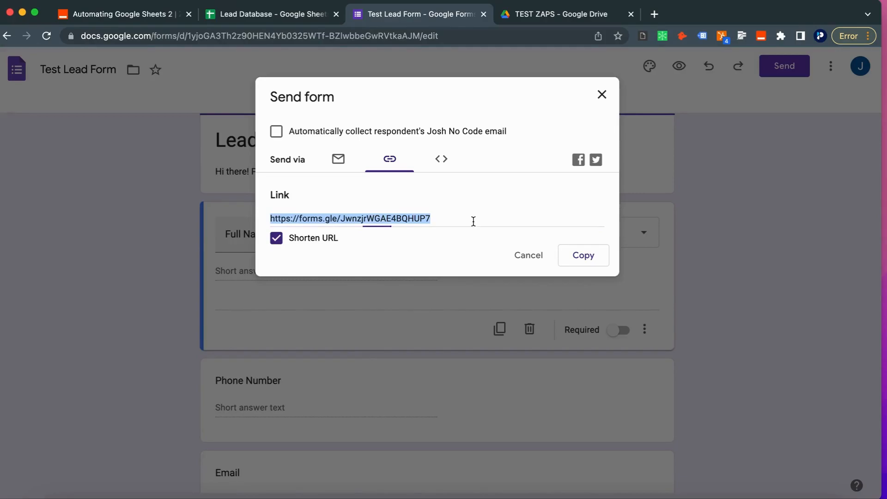
triple_click(446, 215)
key("ctrl+c")
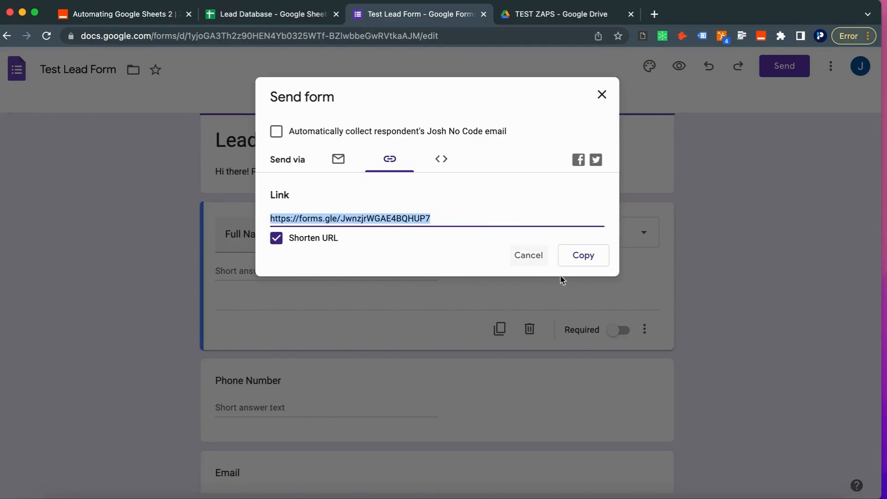
left_click(528, 255)
left_click(654, 14)
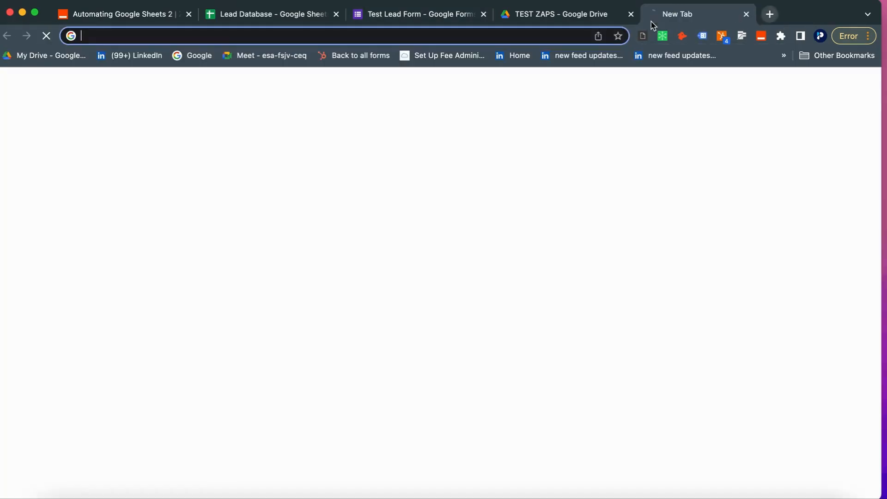
Step: Load the form from the short link and enter a test lead's name, phone and email
key("ctrl+v")
key("Return")
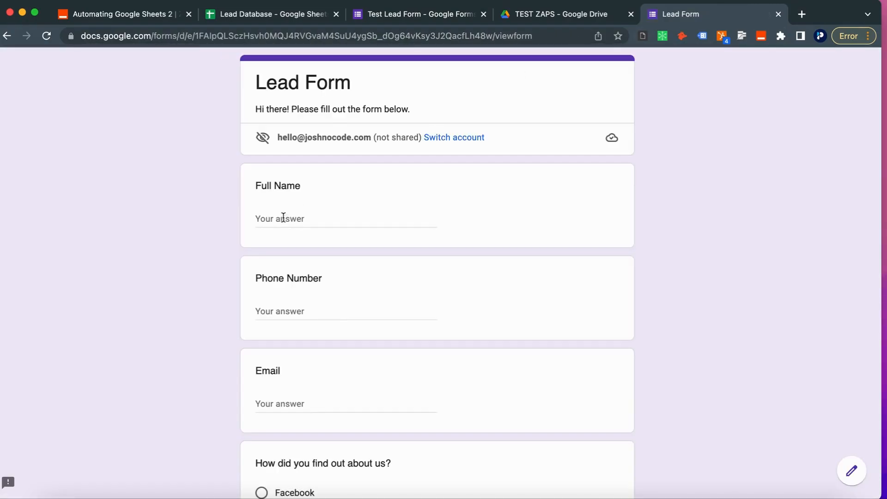
left_click(286, 218)
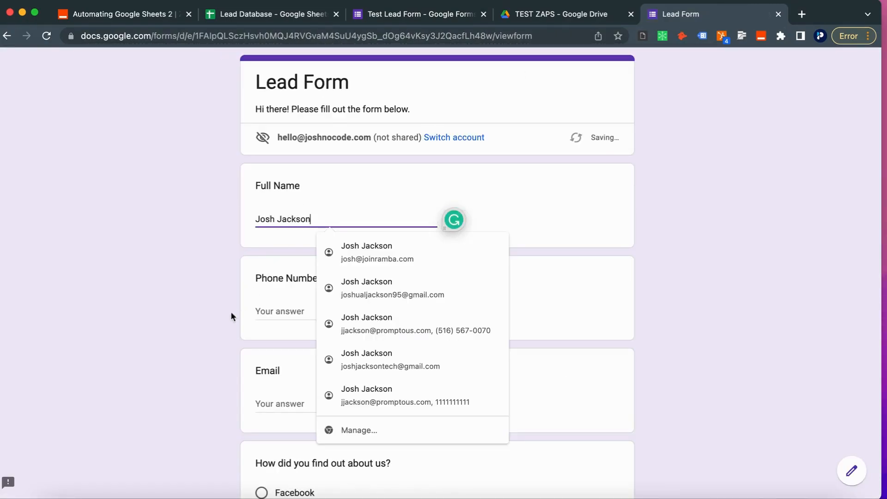
key("Tab")
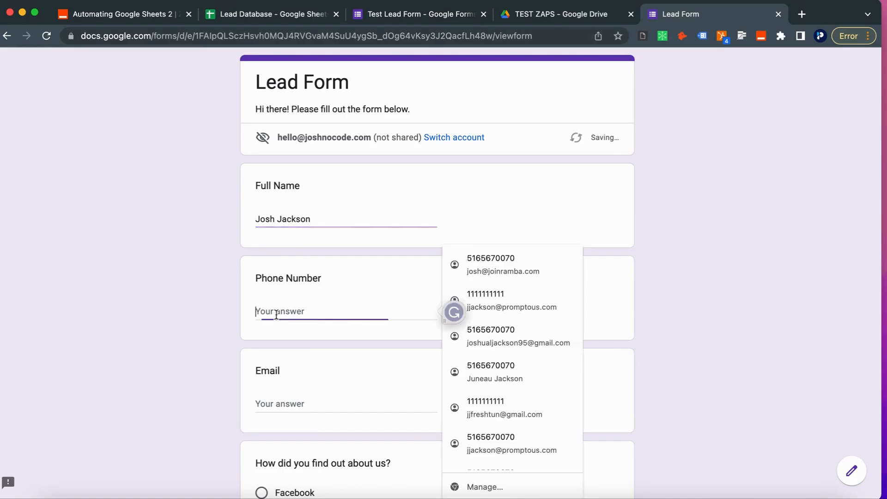
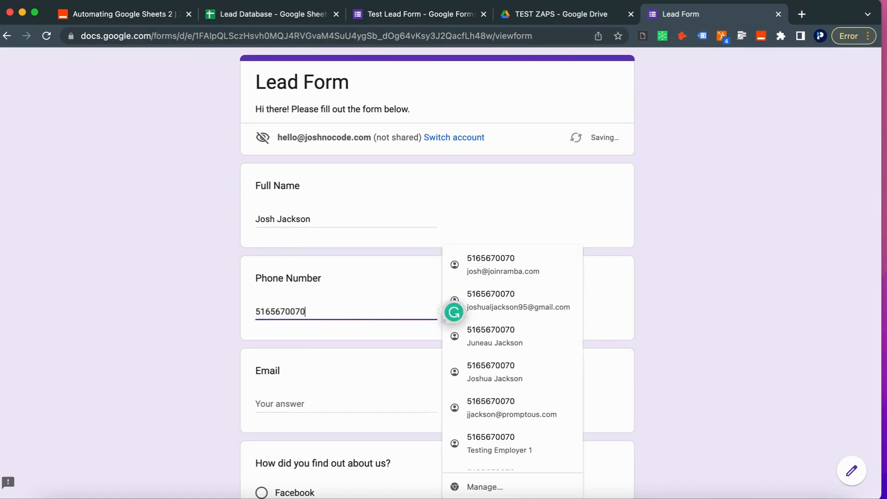
key("Tab")
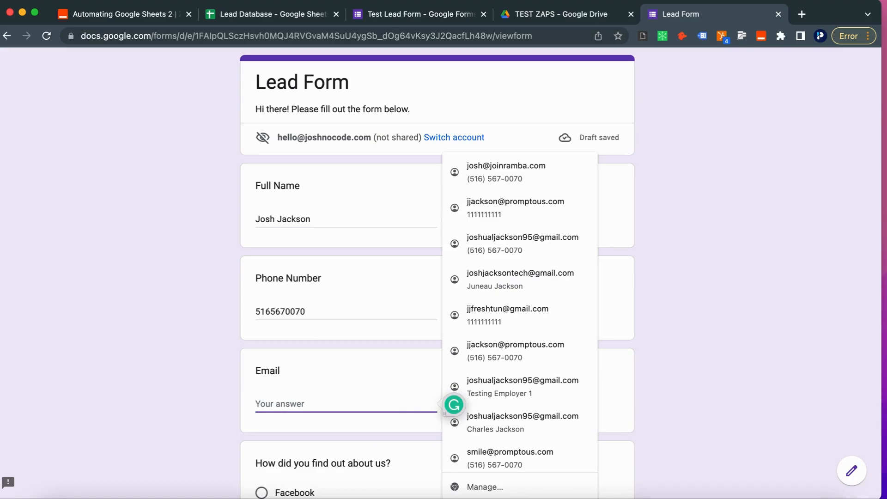
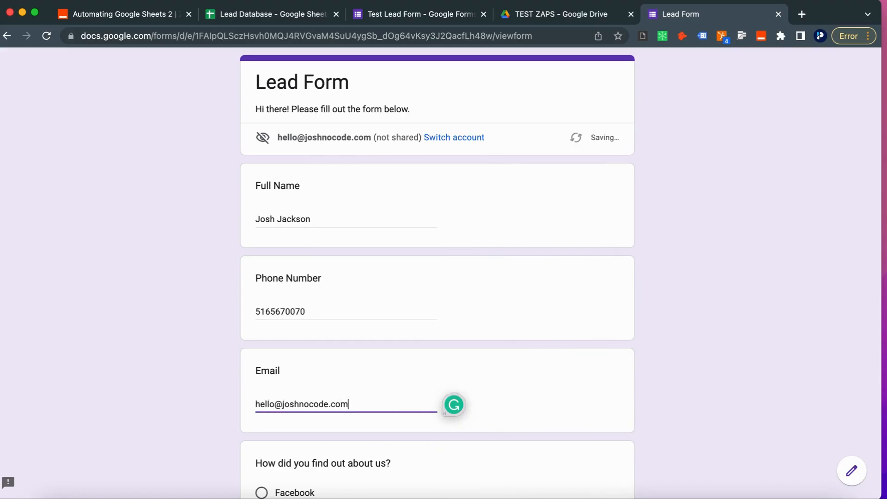
Step: Answer Facebook for how they found us and submit the form
left_click(134, 322)
scroll(141, 305, "down", 5)
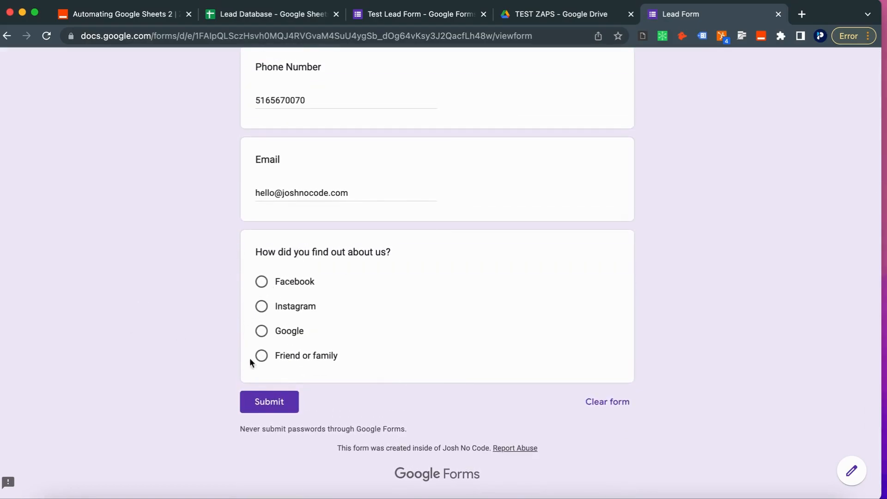
left_click(261, 282)
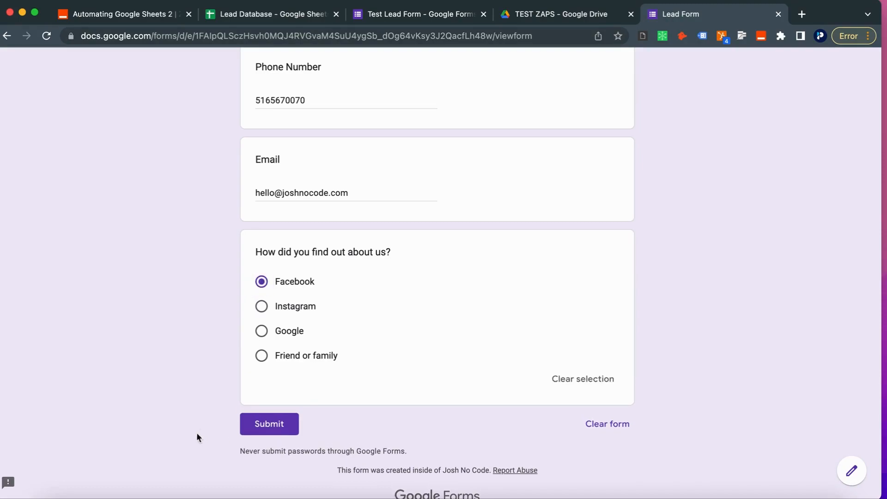
left_click(259, 425)
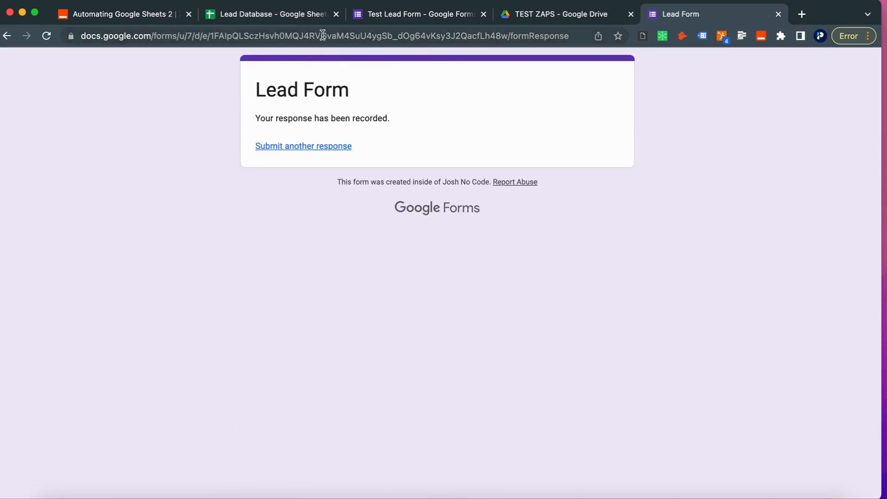
Step: Remove the bold formatting from row 2 of the Lead Database sheet
left_click(285, 26)
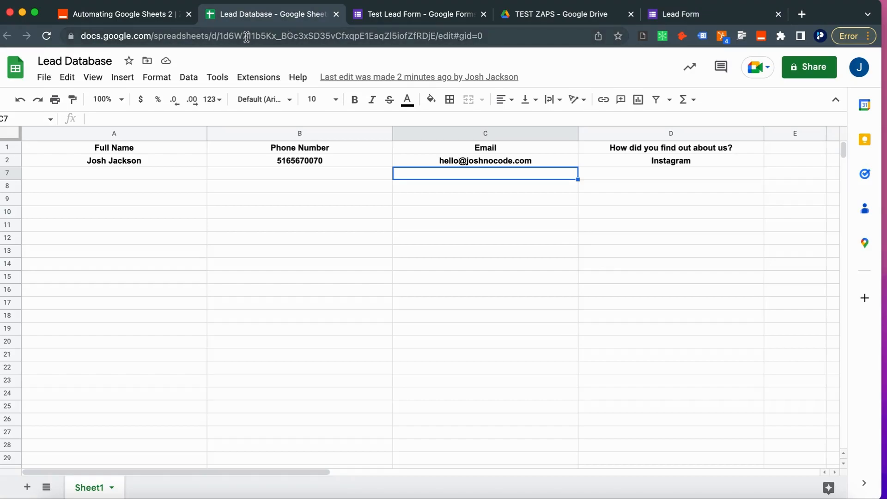
left_click(7, 160)
key("super+b")
left_click(68, 258)
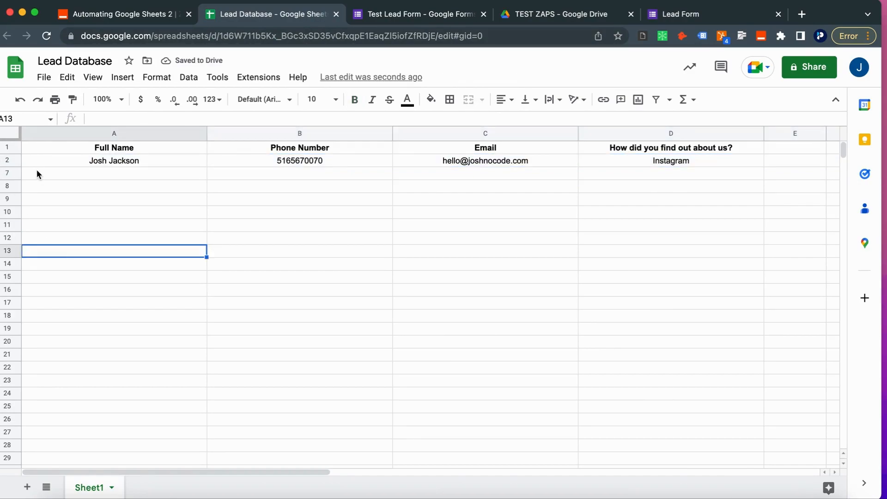
Step: Reload the sheet and check the new row 3 with Facebook in cell D3
left_click(48, 36)
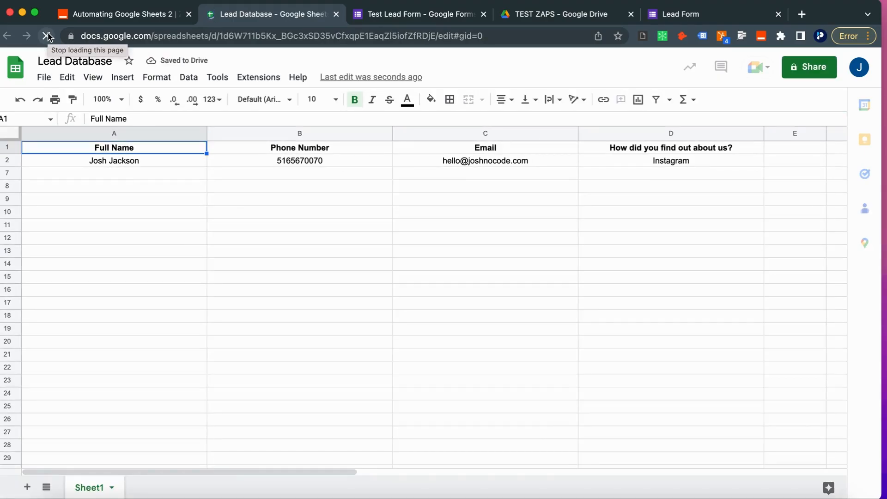
left_click(48, 36)
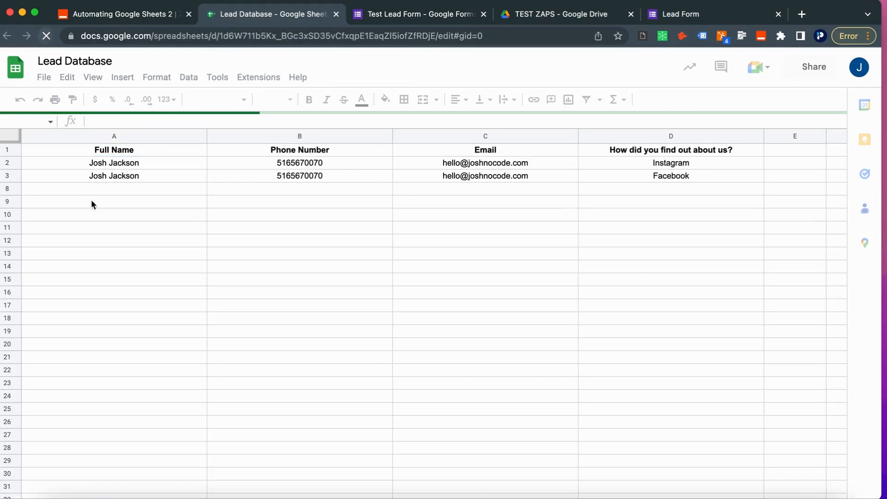
left_click(7, 173)
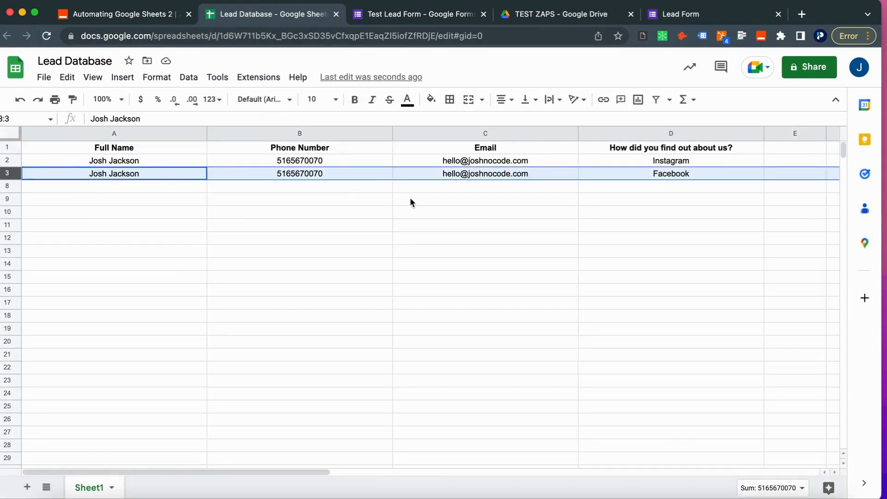
left_click(499, 225)
left_click(679, 176)
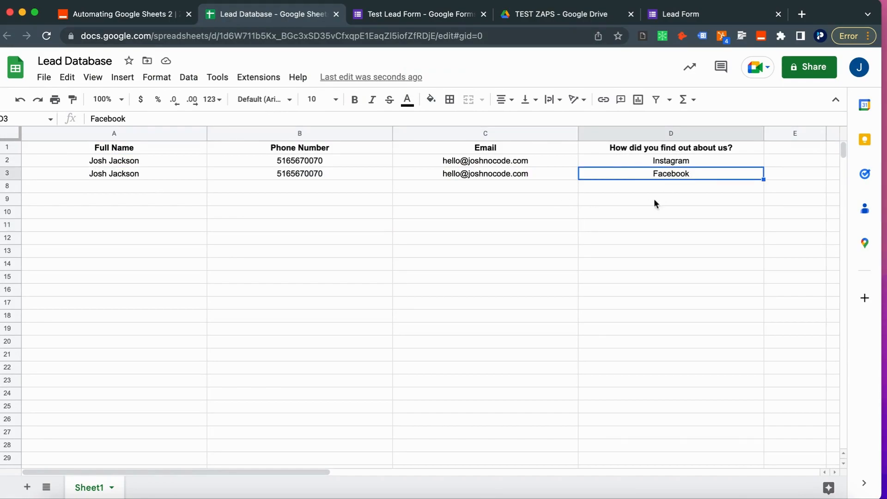
left_click(634, 210)
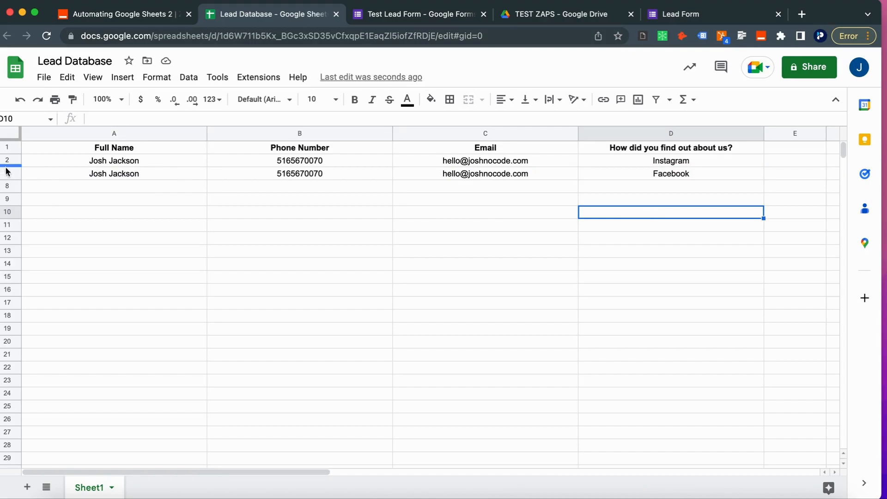
left_click(7, 173)
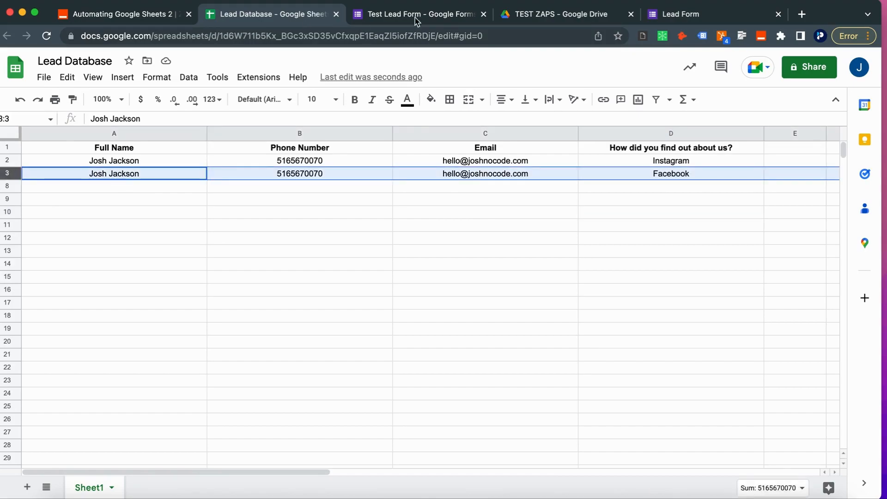
Step: Return to the live Lead Form and start another response
left_click(446, 21)
left_click_drag(692, 17, 566, 20)
left_click(291, 146)
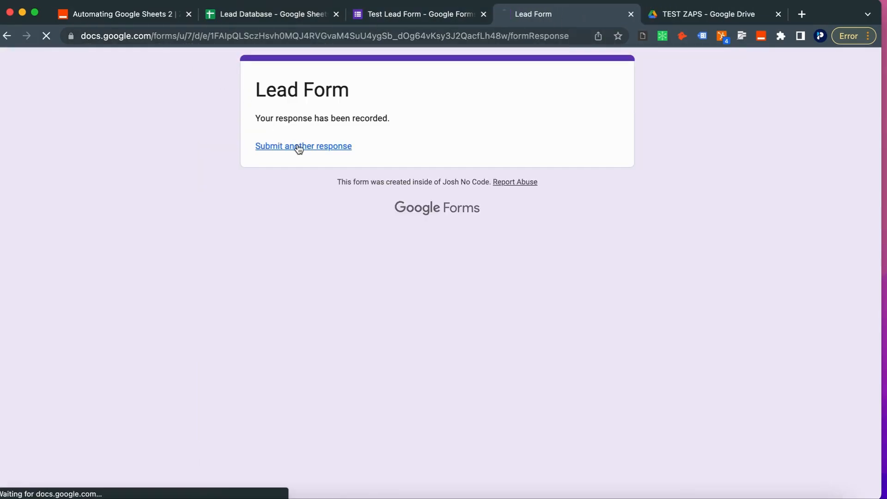
Step: Fill in the second lead's name, phone number and autofilled email
left_click(295, 218)
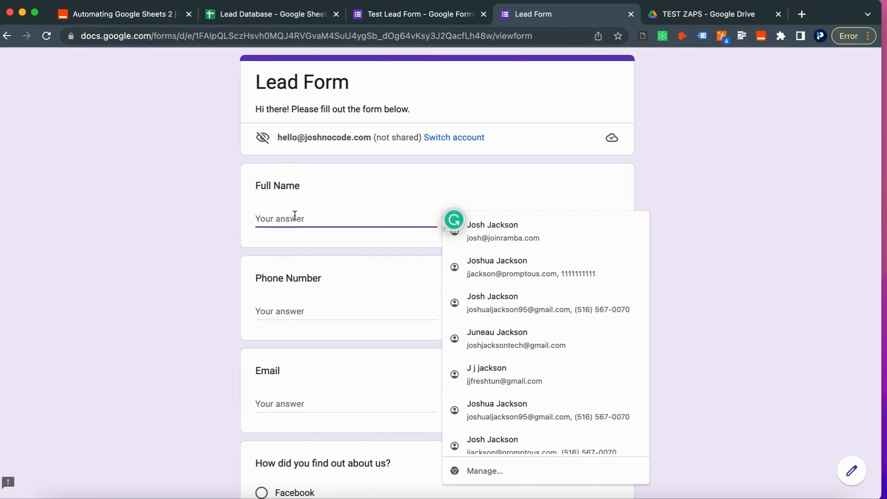
type("Dave")
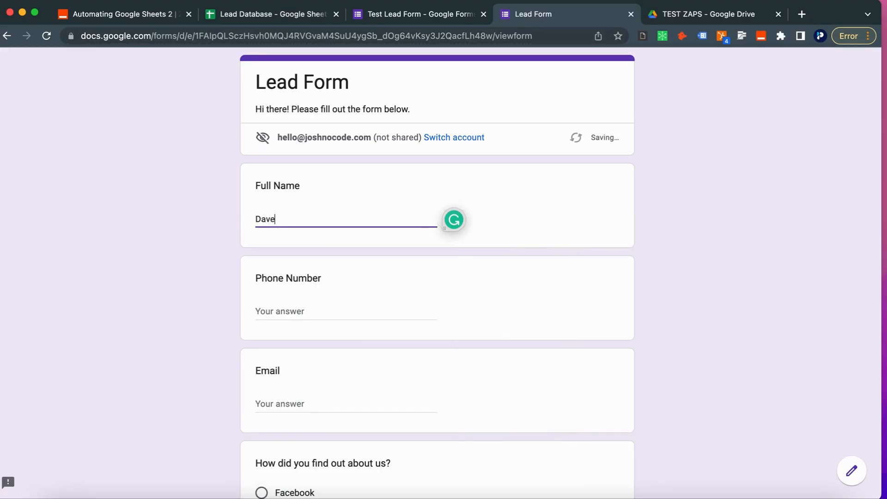
key("Tab")
type("Jo")
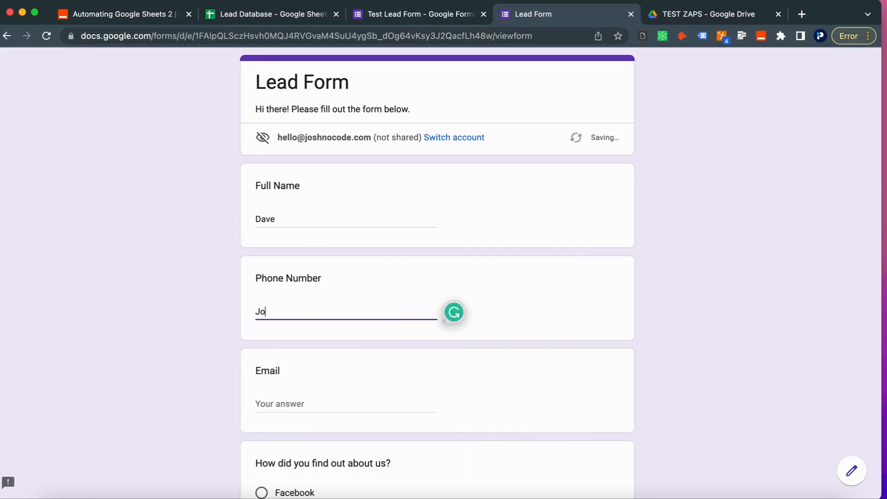
key("Tab")
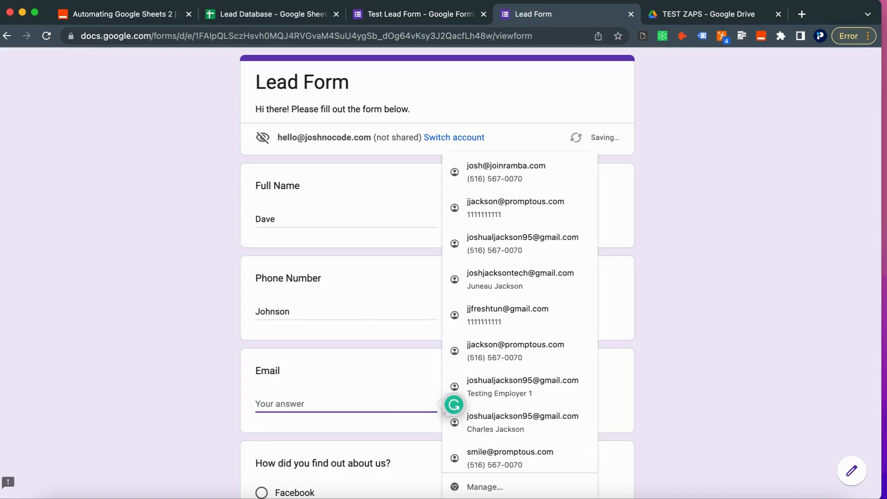
left_click(489, 283)
scroll(379, 363, "down", 3)
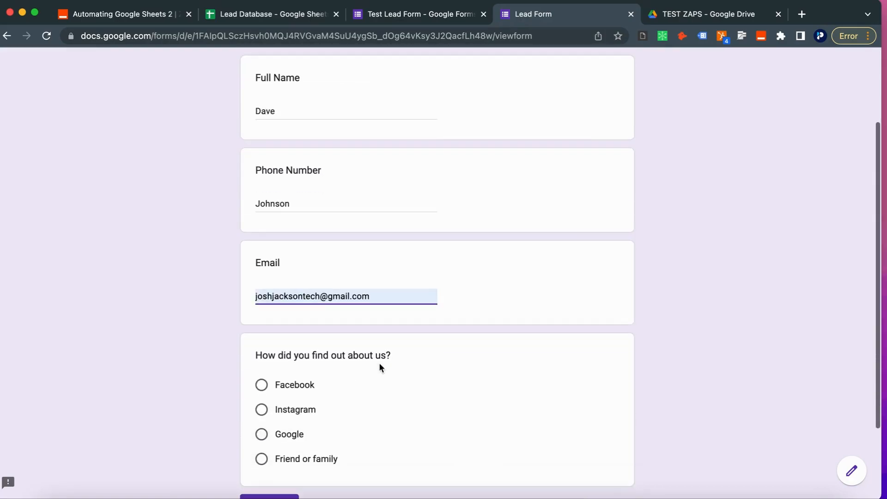
left_click(373, 295)
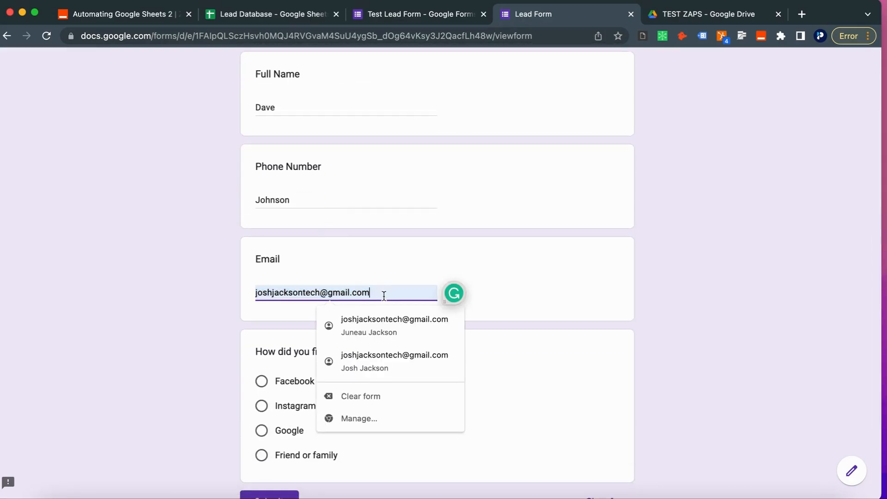
left_click(129, 324)
Step: Answer Friend or family, submit the response, and go back to the Lead Database sheet
scroll(185, 360, "down", 2)
left_click(261, 370)
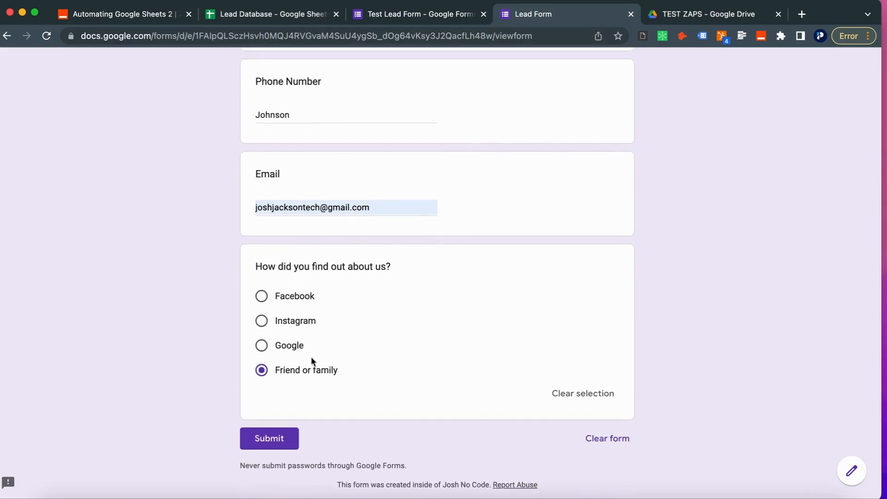
left_click(282, 438)
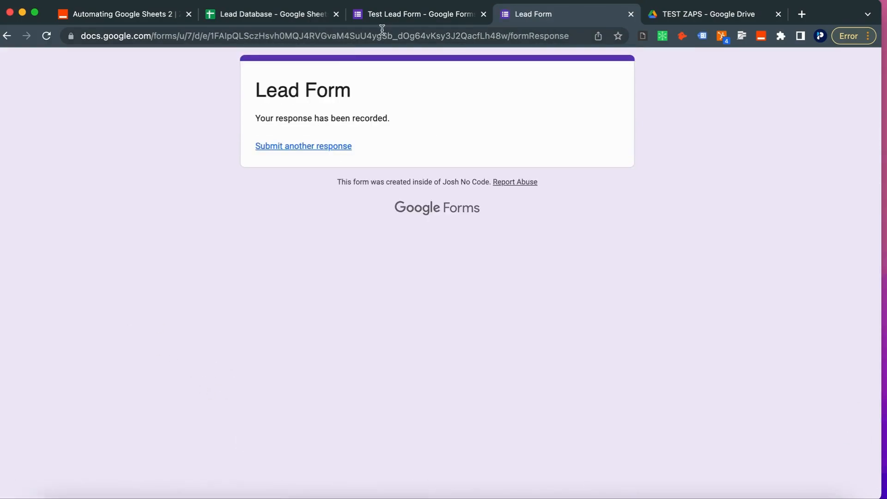
left_click(239, 16)
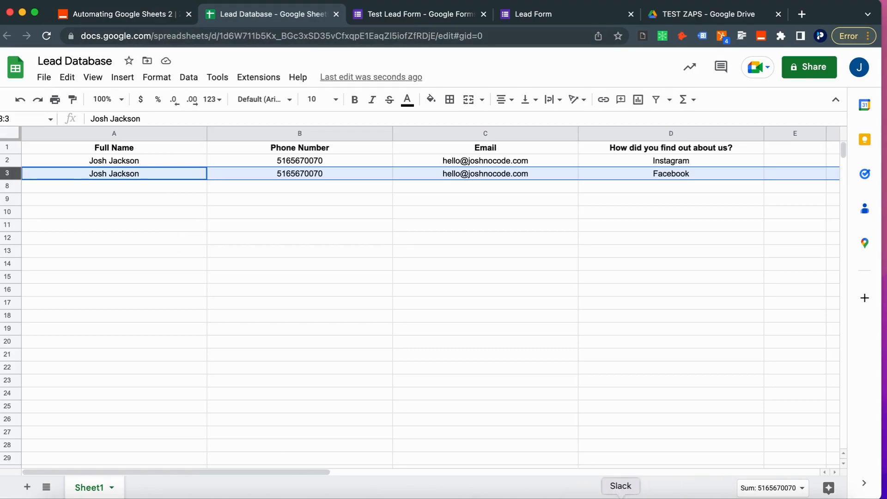
Step: Check Zapier's Slack DMs for the Facebook and Friend or family lead messages
left_click(621, 496)
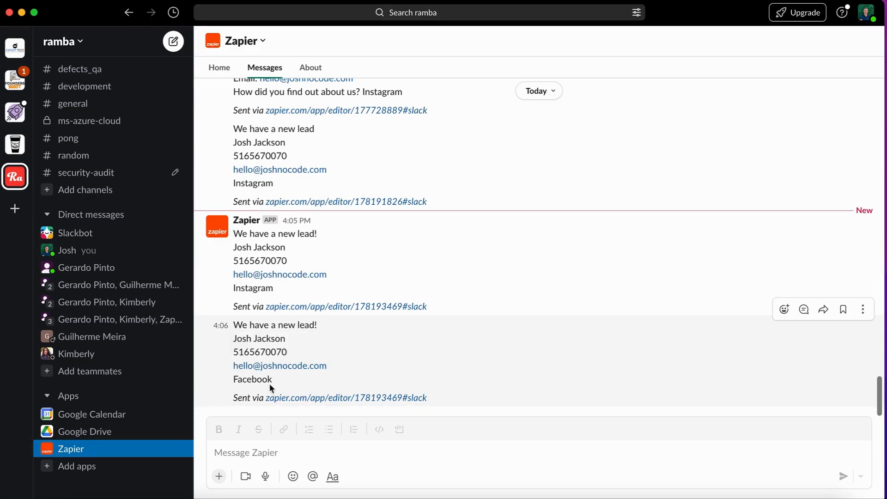
left_click_drag(67, 16, 157, 17)
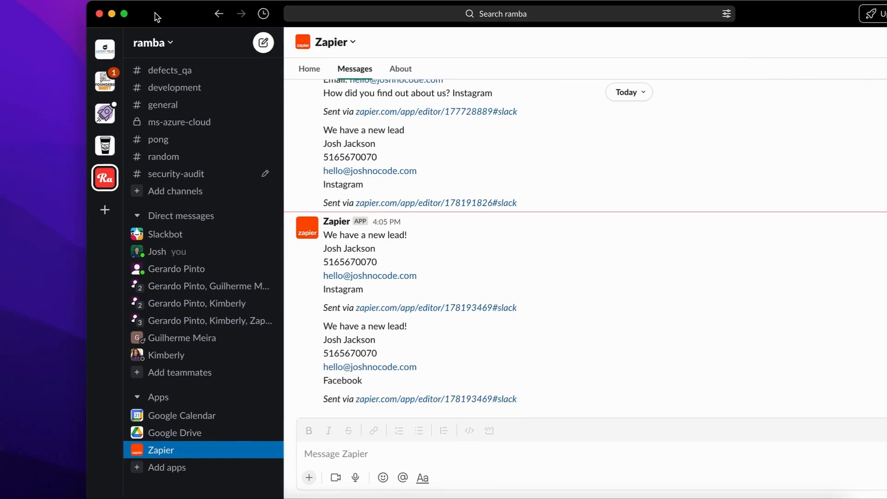
mouse_move(128, 17)
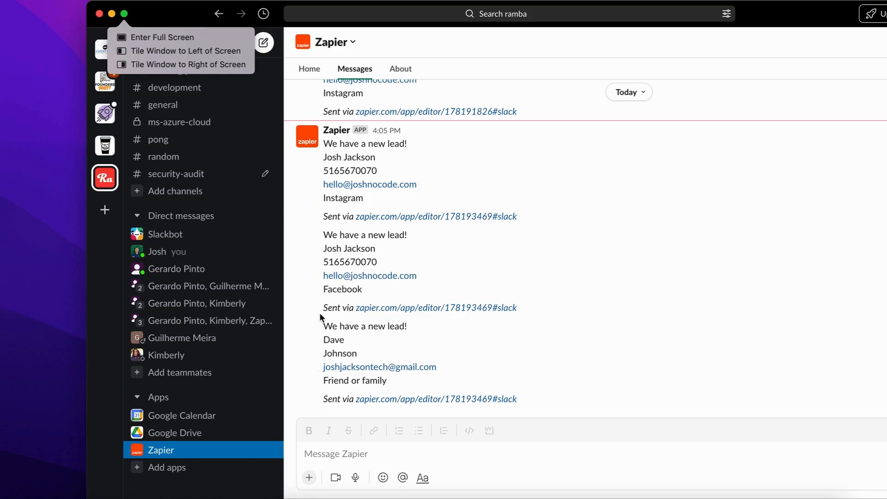
left_click_drag(188, 16, 113, 7)
Step: Back in the browser, view the new row 4 and return to the Zap editor
key("ctrl+Left")
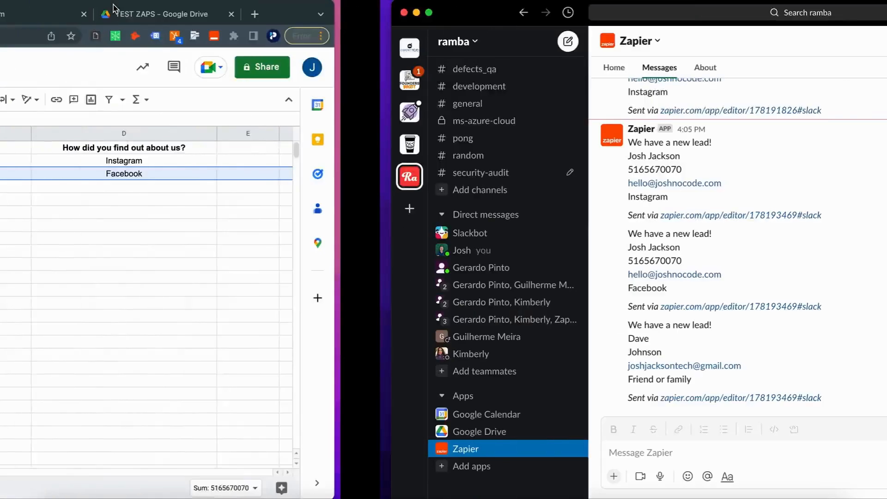
left_click(183, 252)
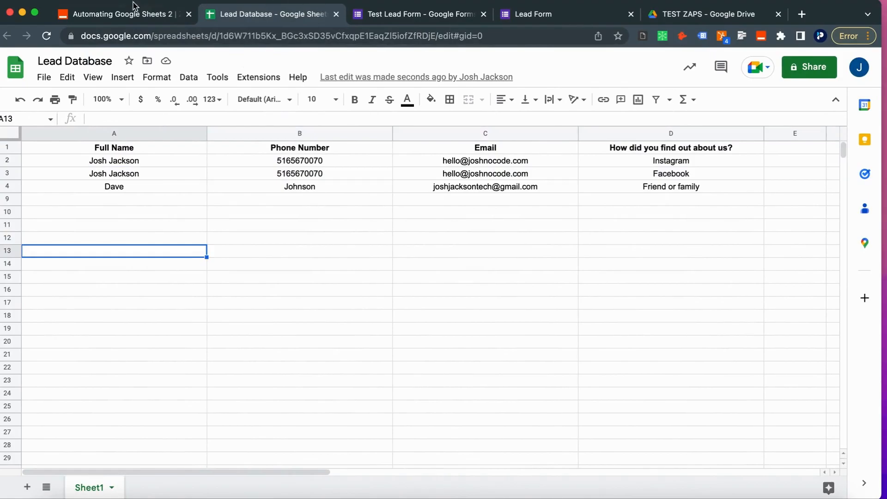
left_click(135, 16)
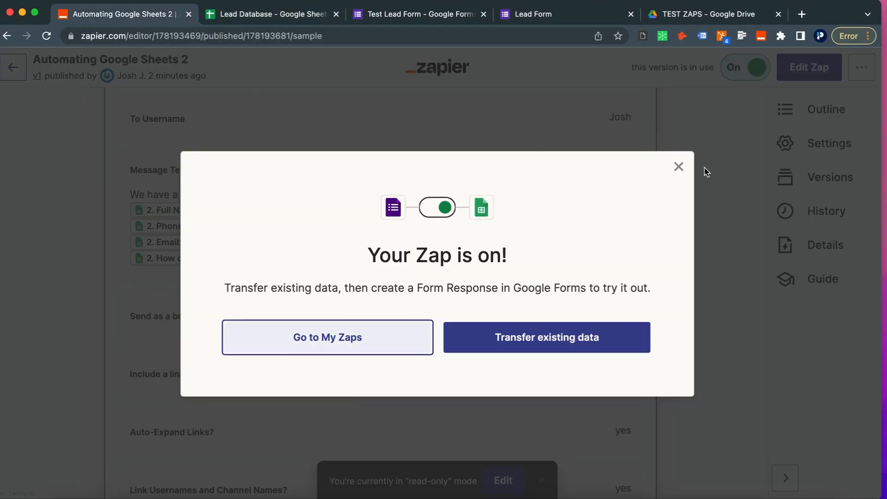
Step: Put the published Zap into editing and delete the Create Spreadsheet Row step
left_click(678, 169)
scroll(398, 258, "up", 10)
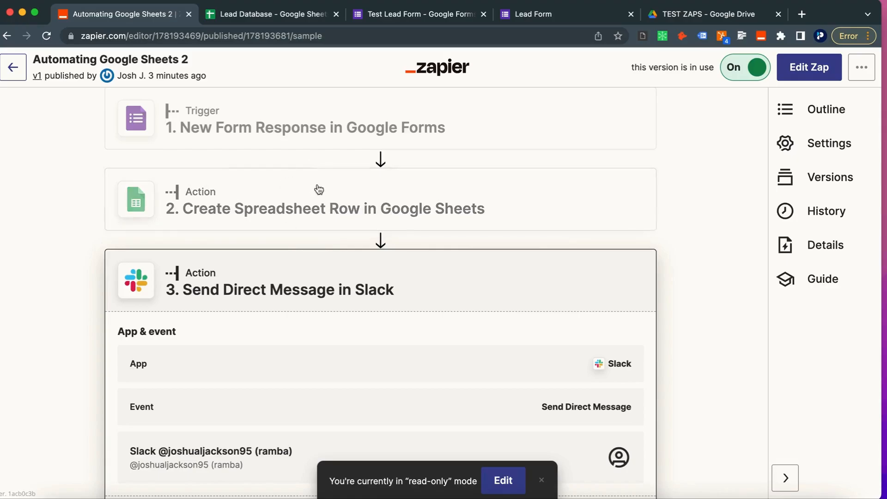
left_click(304, 202)
scroll(270, 378, "down", 2)
scroll(528, 295, "up", 2)
left_click(491, 474)
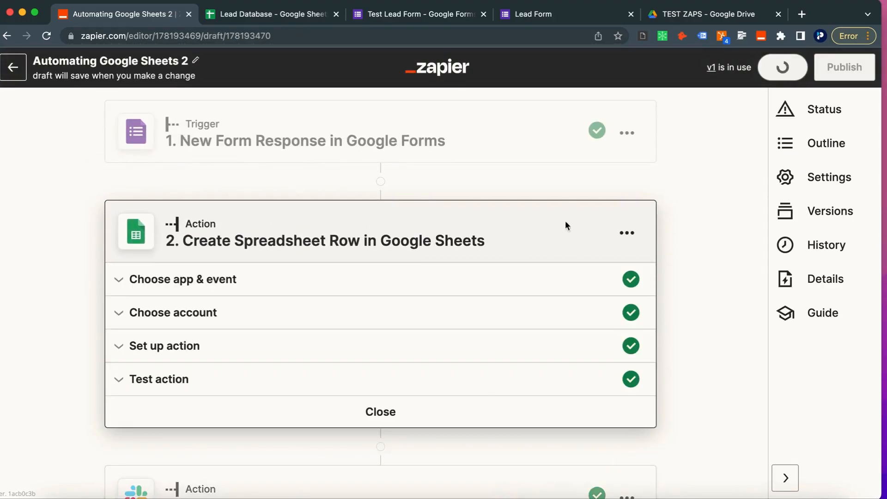
left_click(634, 234)
left_click(543, 343)
left_click(543, 343)
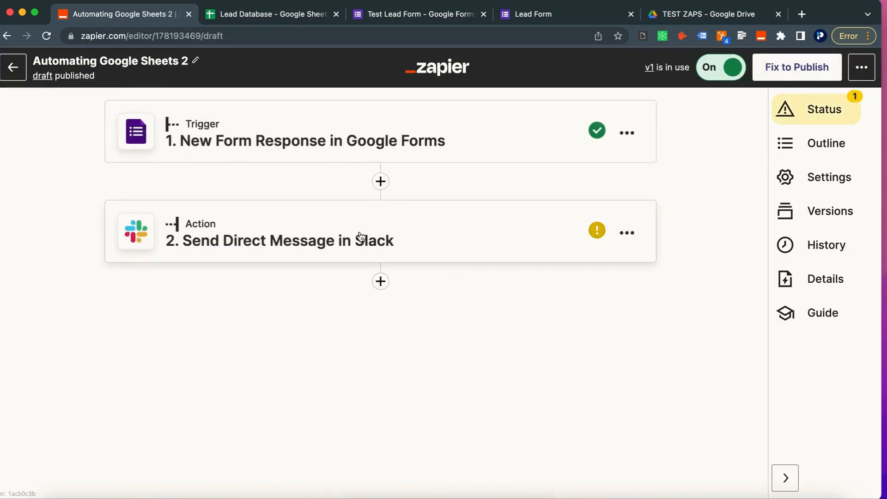
Step: Insert a Google Sheets step before Slack with the Update Spreadsheet Row event
left_click(380, 181)
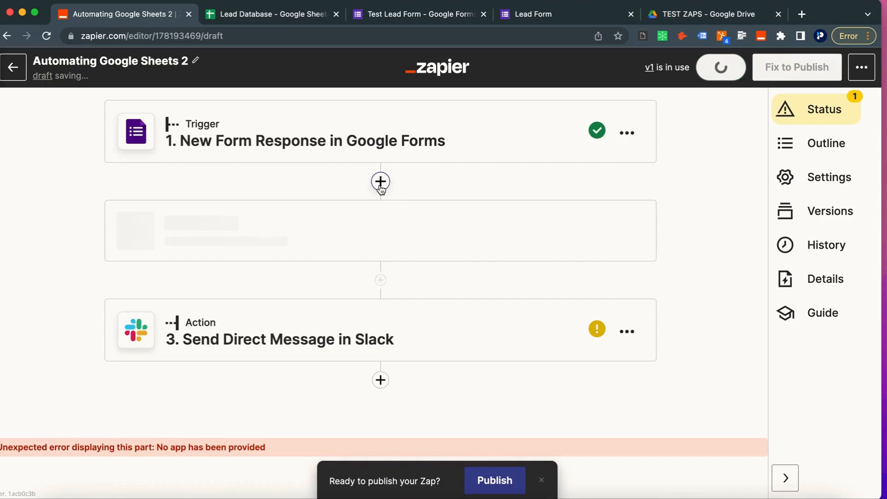
type("she")
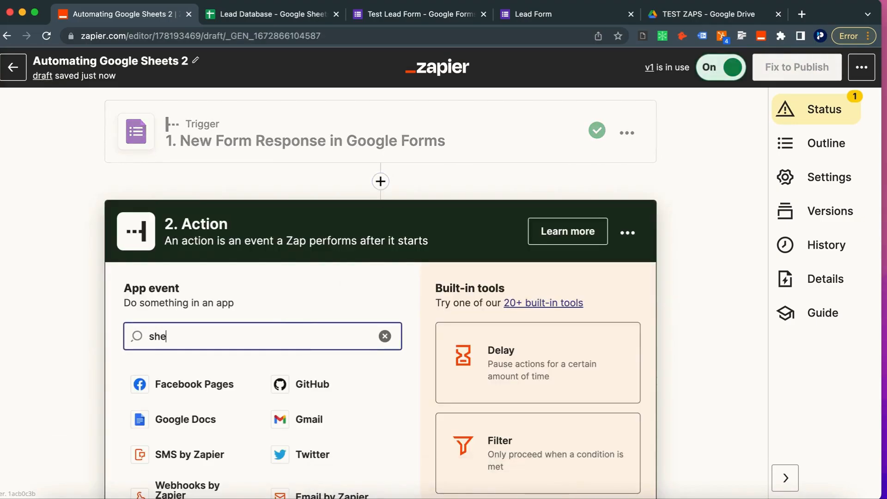
type("ets")
left_click(245, 380)
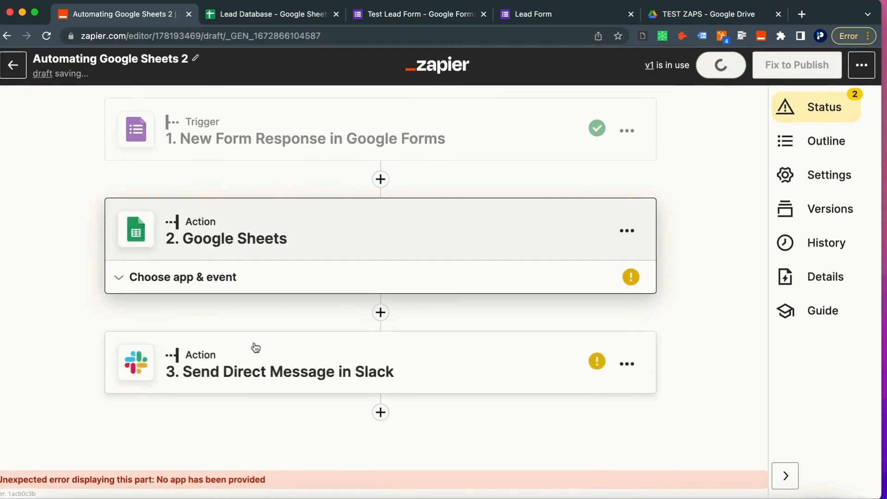
left_click(204, 302)
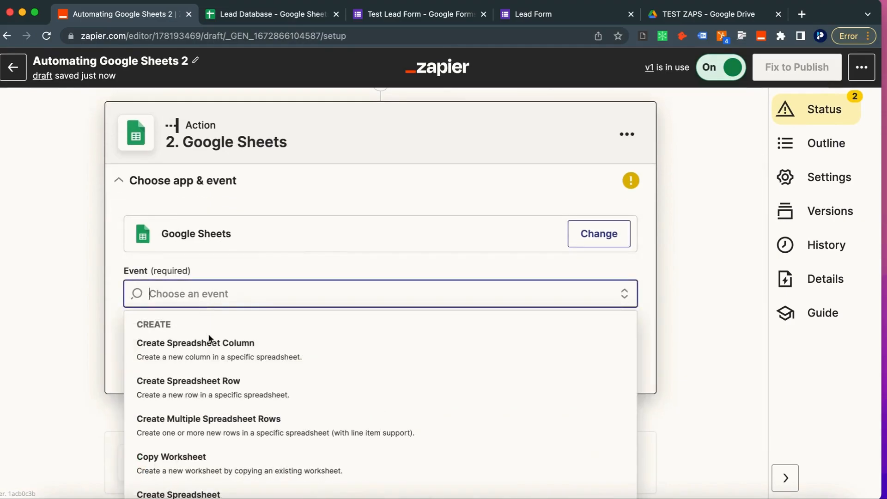
type("upda")
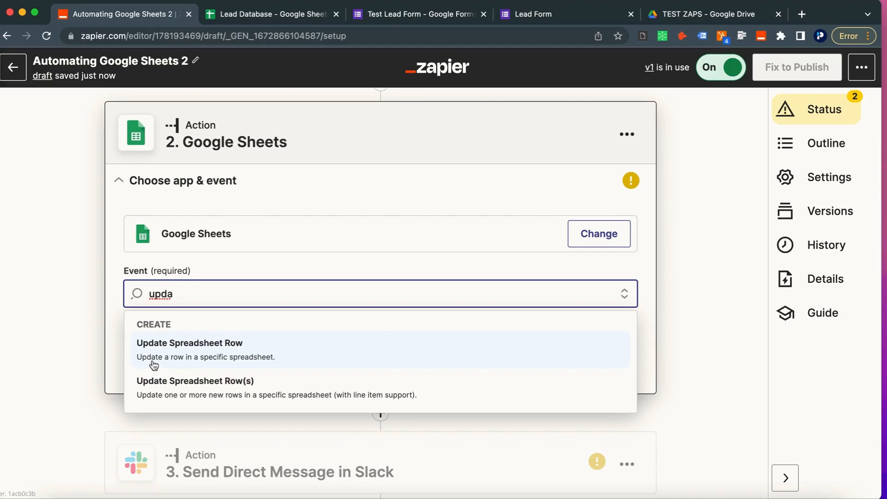
left_click(277, 358)
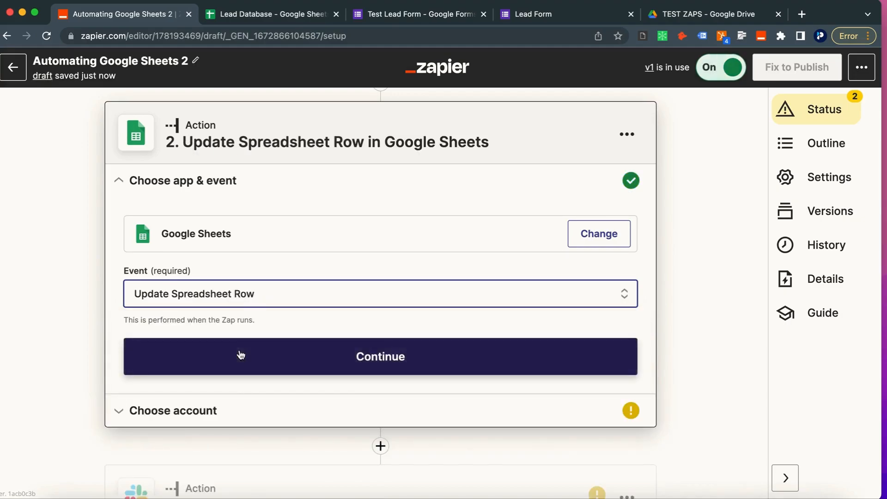
Step: Connect the Google Sheets account to the Update Spreadsheet Row step
left_click(239, 355)
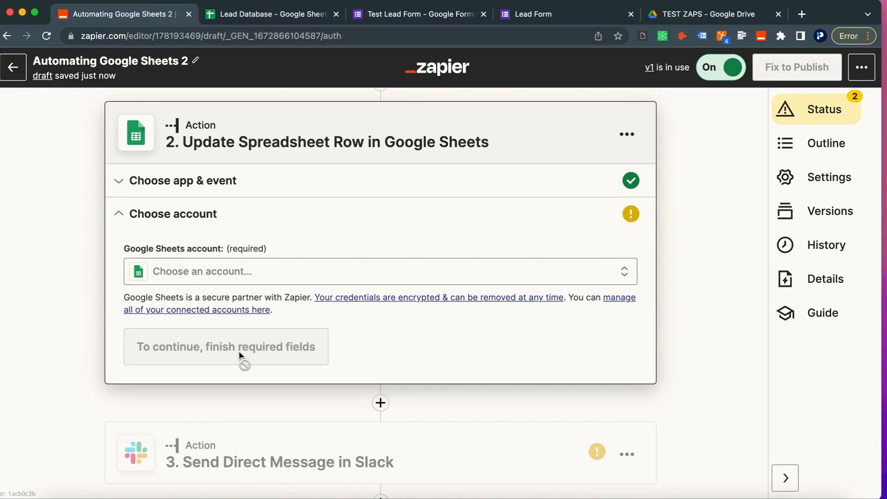
left_click(181, 275)
left_click(159, 381)
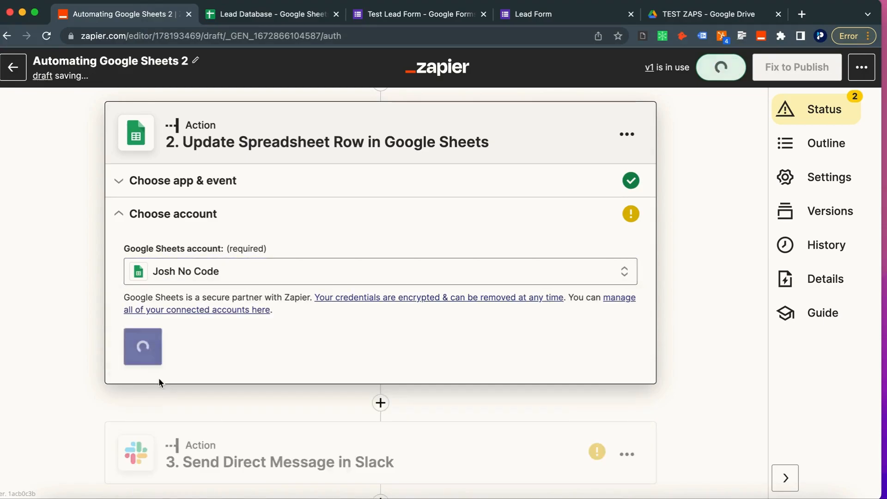
left_click(184, 351)
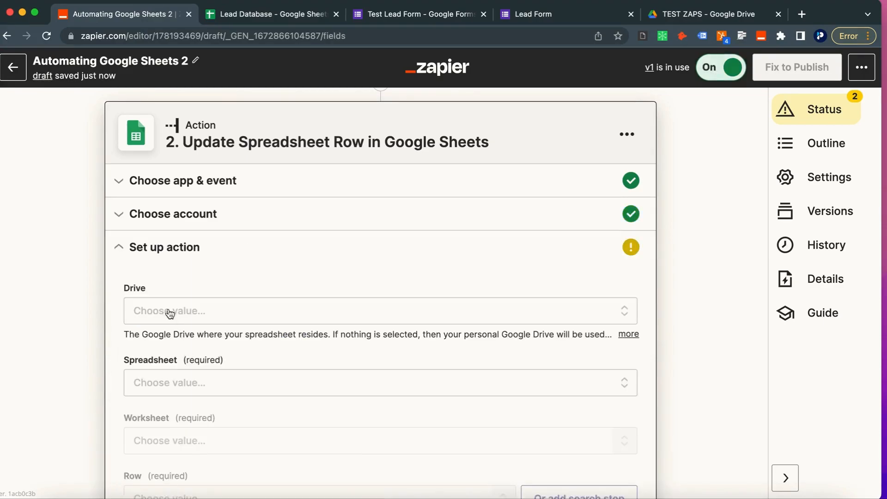
Step: Target My Google Drive, the Lead Database spreadsheet and Sheet1, leaving Row empty
scroll(165, 375, "down", 2)
left_click(171, 233)
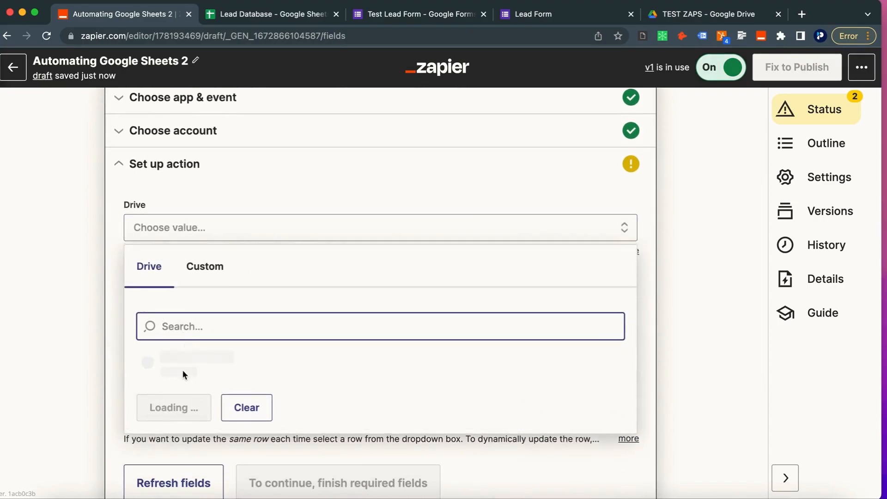
left_click(177, 360)
left_click(159, 300)
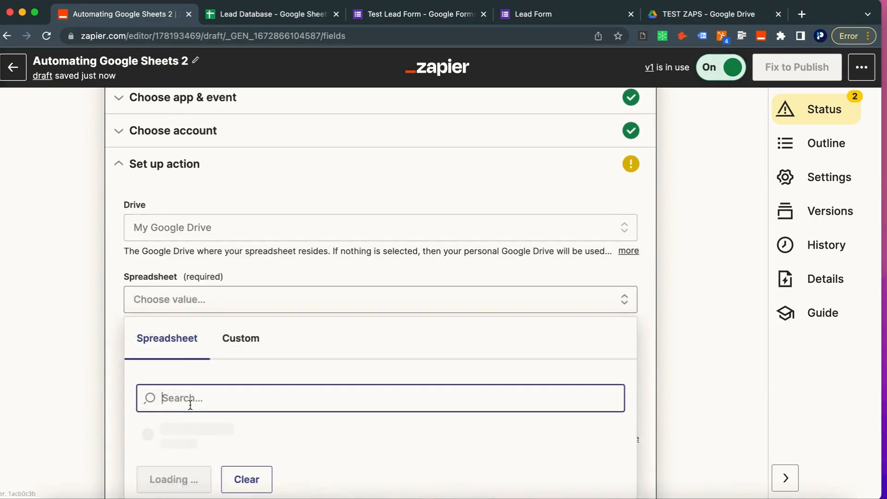
left_click(173, 430)
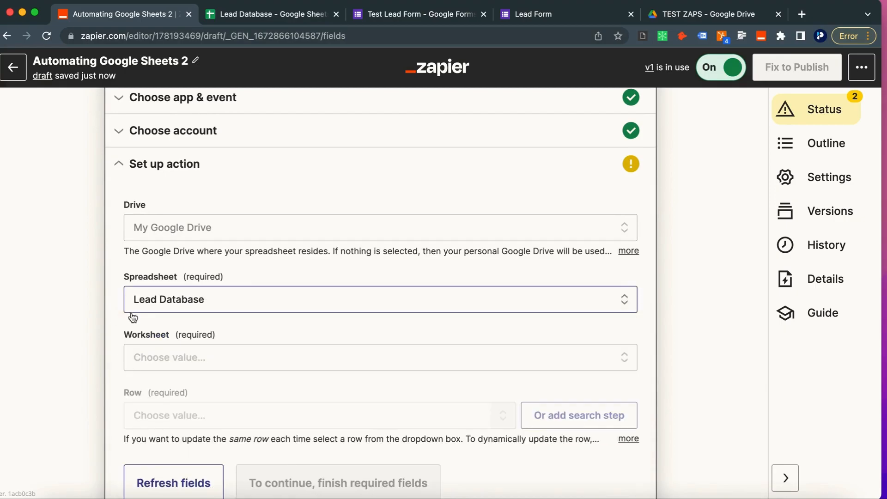
scroll(129, 351, "down", 1)
left_click(155, 335)
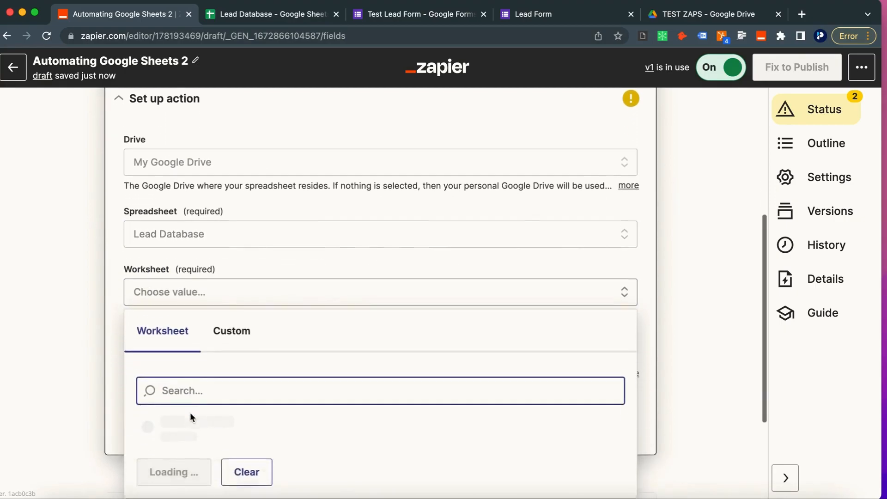
left_click(167, 419)
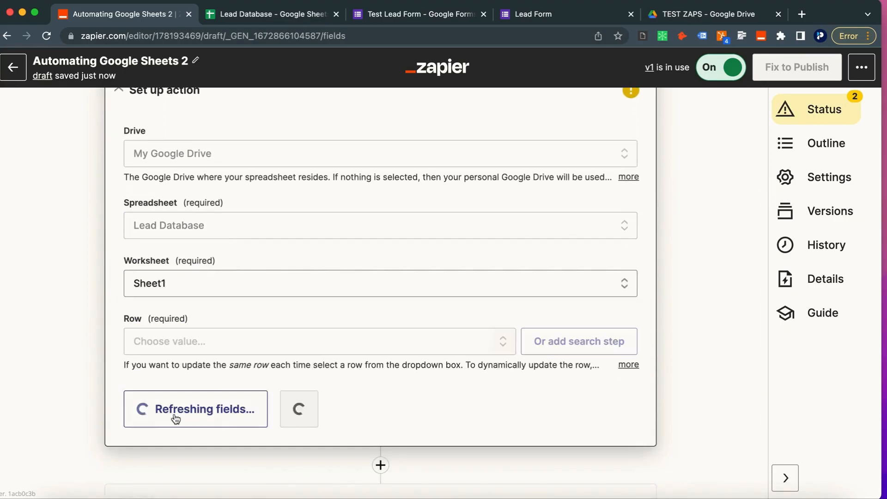
left_click(174, 344)
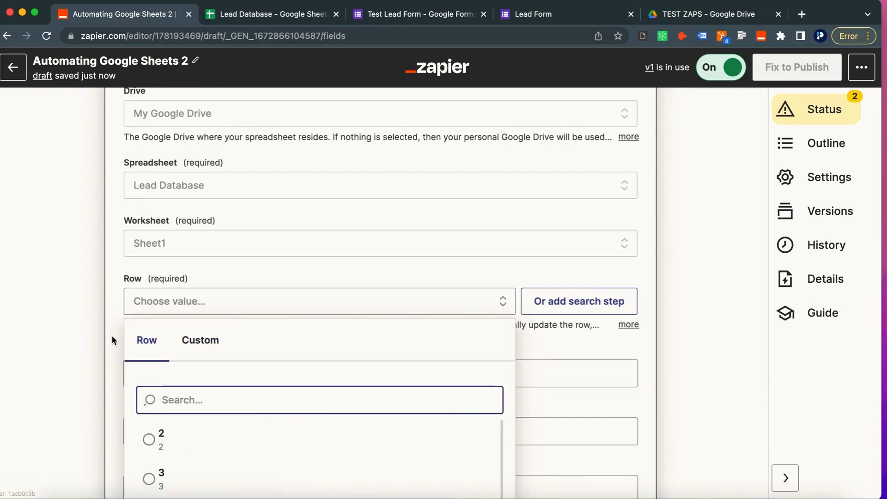
left_click(80, 334)
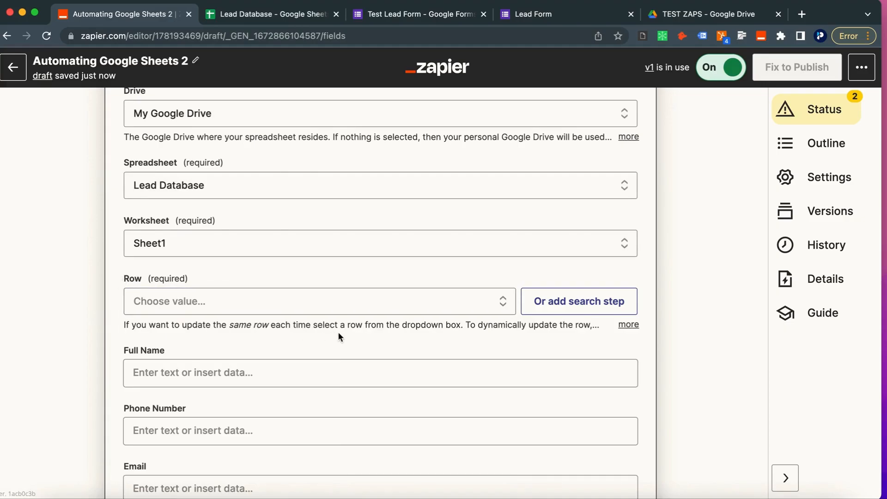
Step: Add a Lookup Spreadsheet Row search step to find the row to update
left_click(549, 304)
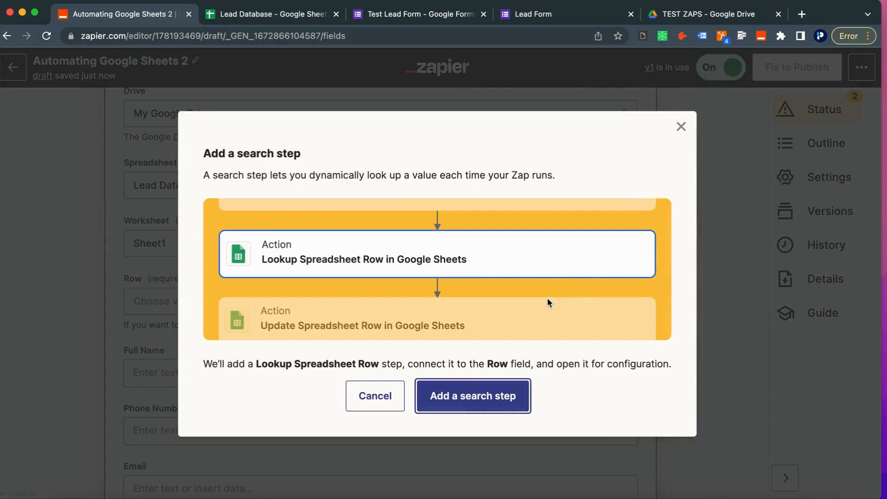
left_click(466, 397)
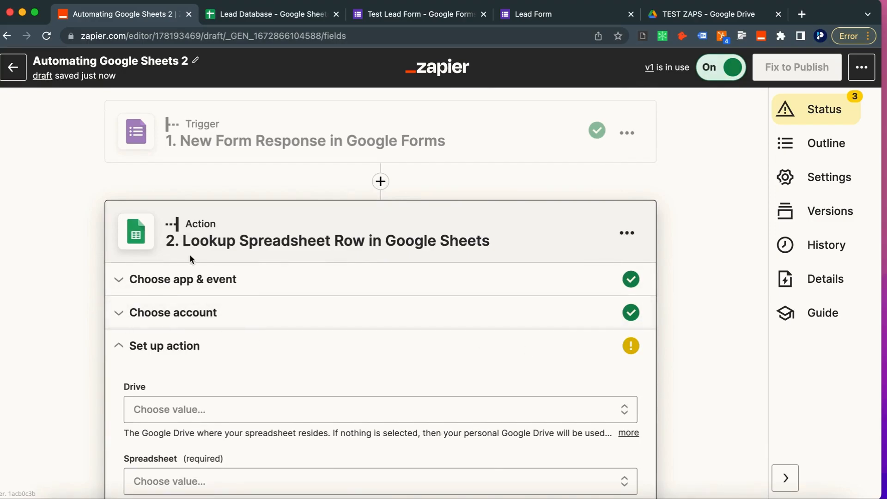
scroll(183, 413, "down", 2)
Step: Set the lookup step's Drive to My Google Drive
left_click(170, 333)
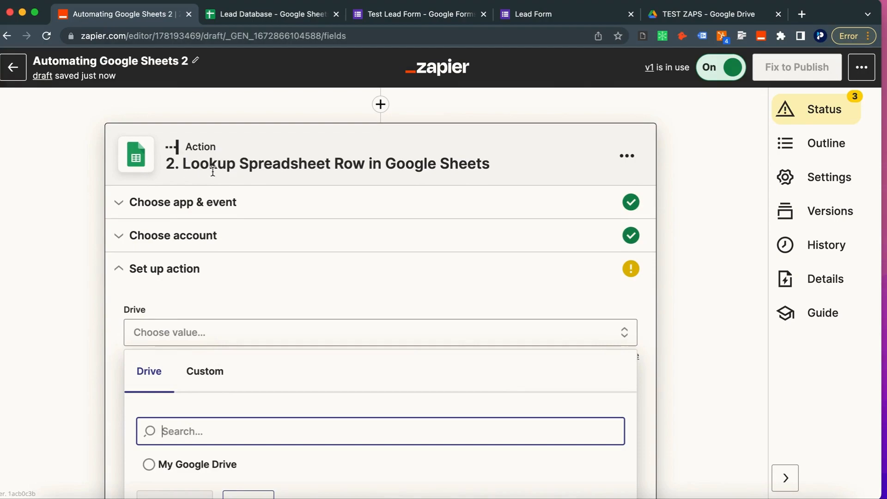
scroll(227, 252, "down", 1)
scroll(226, 252, "down", 1)
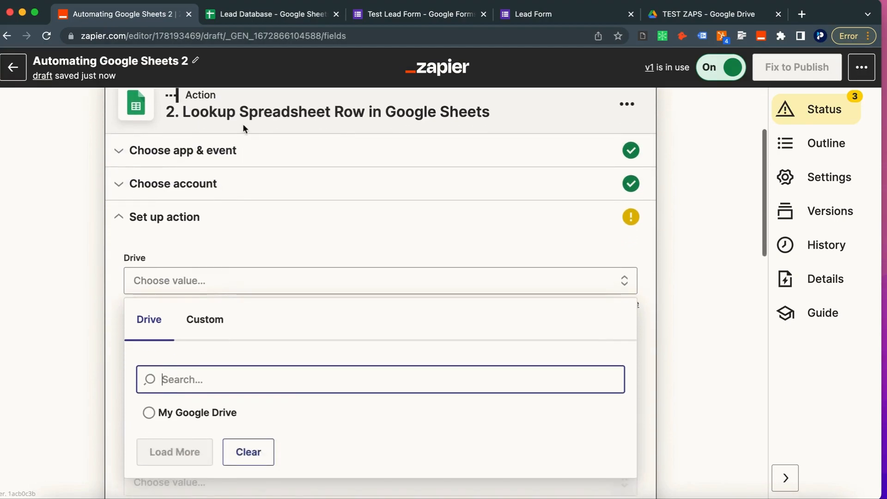
scroll(243, 399, "up", 4)
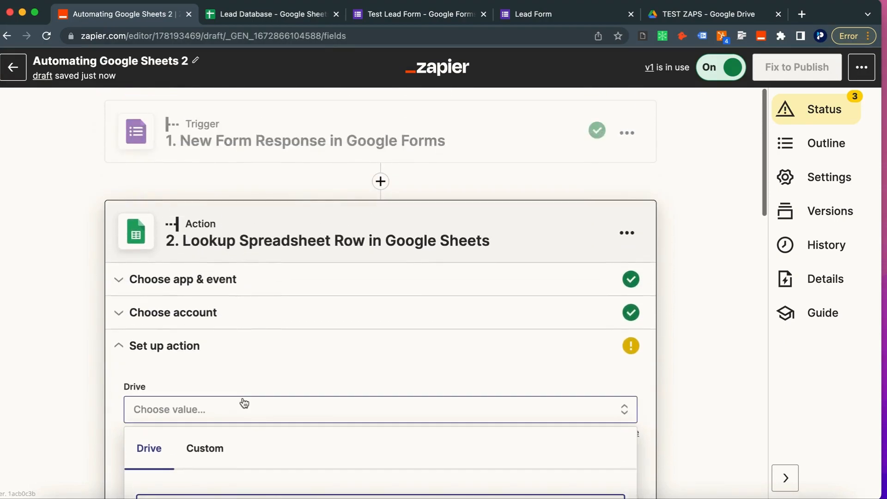
scroll(244, 403, "down", 15)
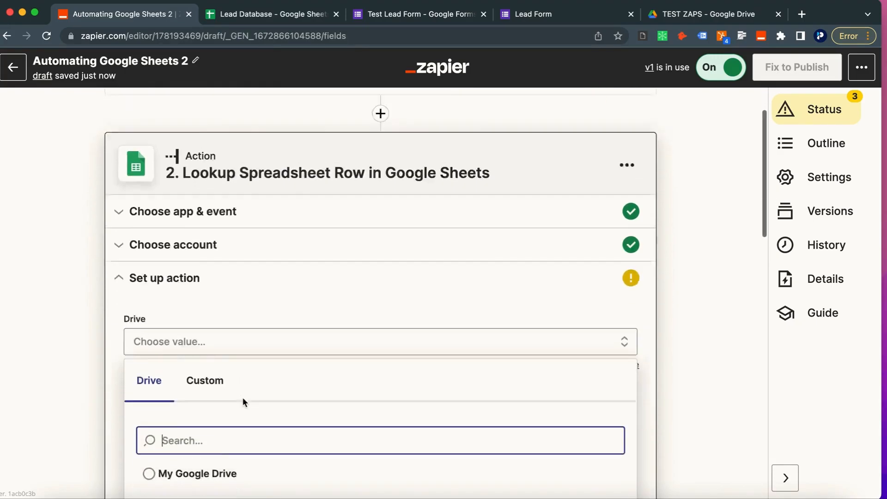
scroll(244, 401, "up", 12)
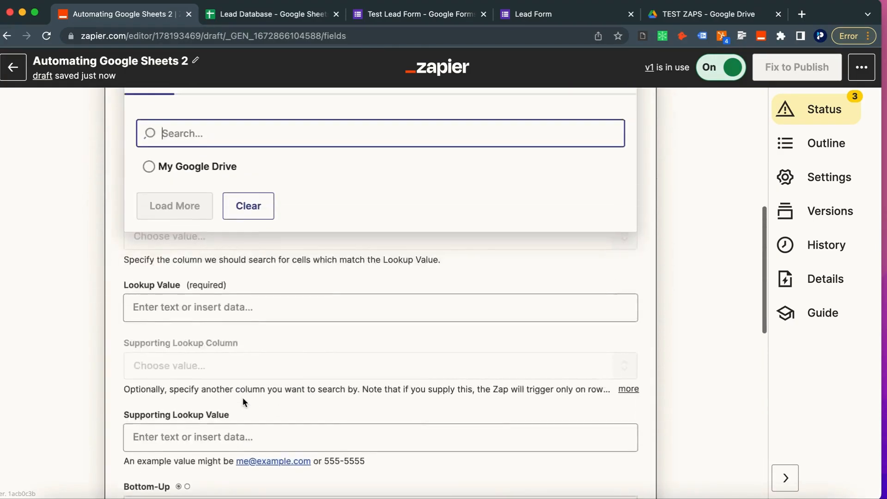
left_click(182, 321)
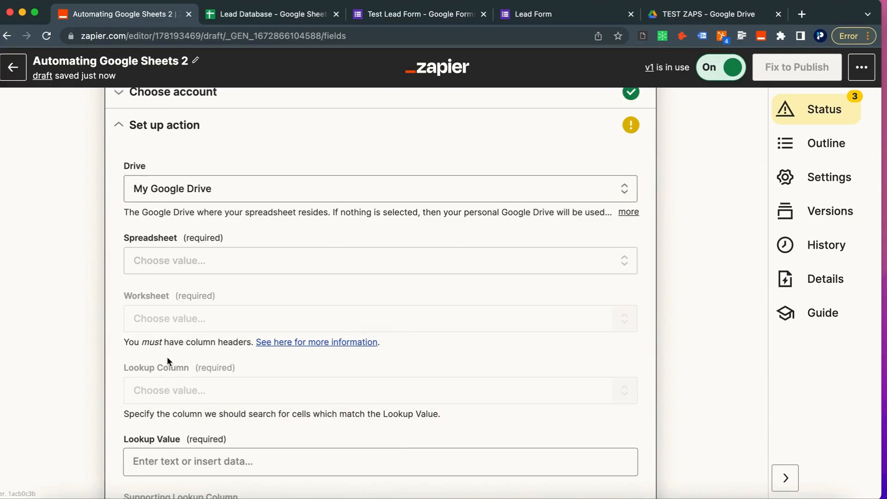
Step: Point the lookup at the Lead Database spreadsheet, worksheet Sheet1, with Email as the lookup column
left_click(192, 259)
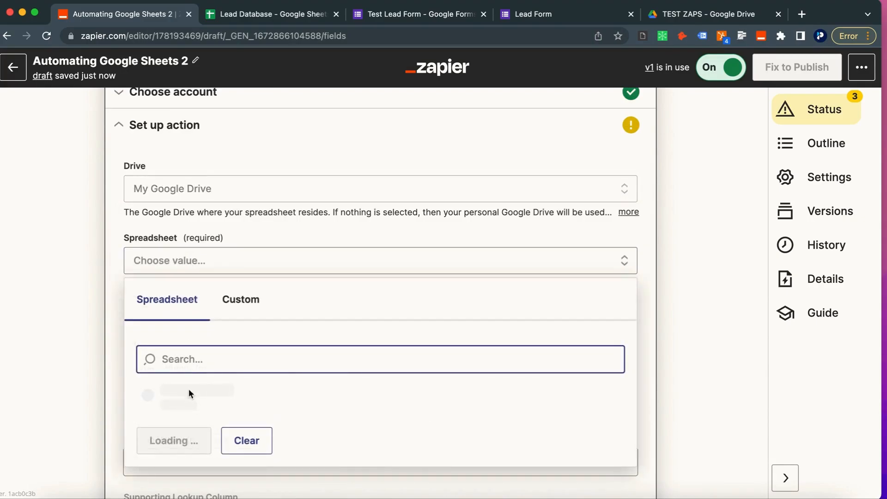
left_click(173, 405)
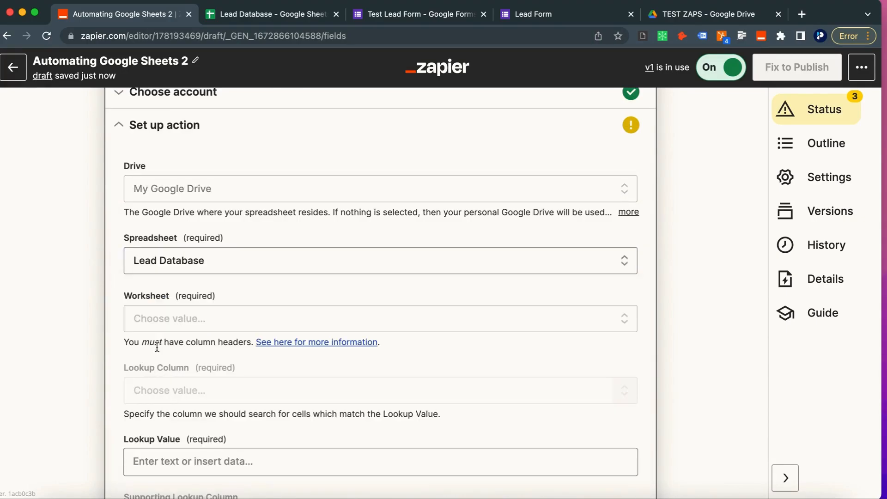
left_click(170, 325)
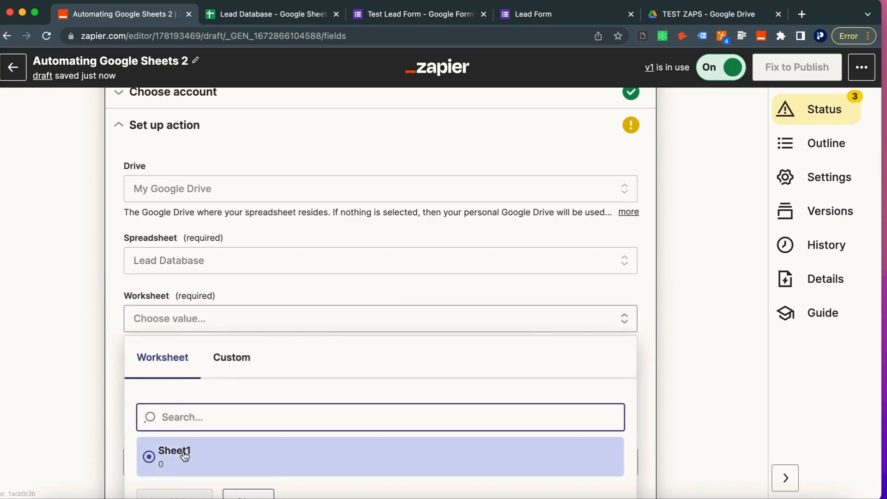
left_click(182, 454)
scroll(143, 396, "down", 3)
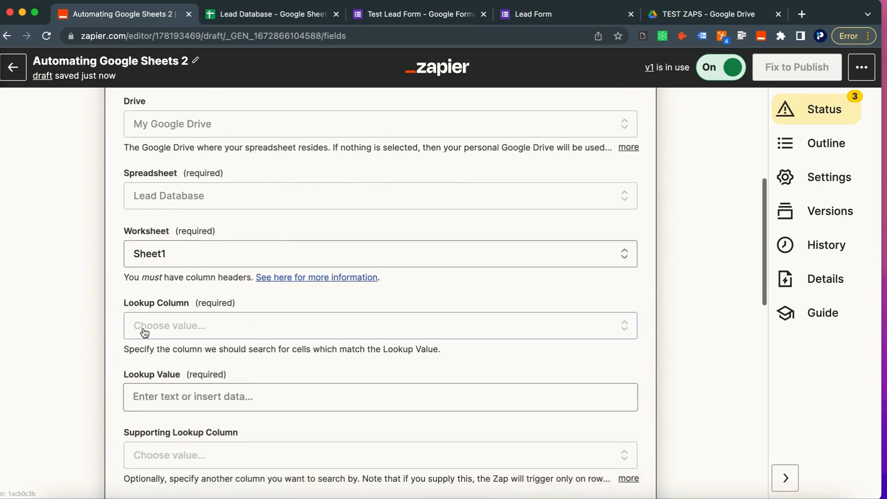
left_click(145, 325)
scroll(146, 337, "down", 3)
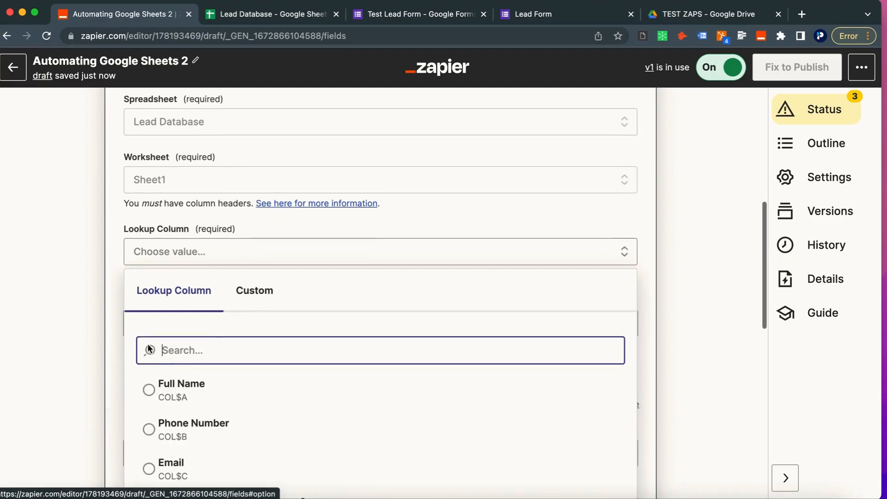
scroll(148, 347, "down", 4)
left_click(150, 373)
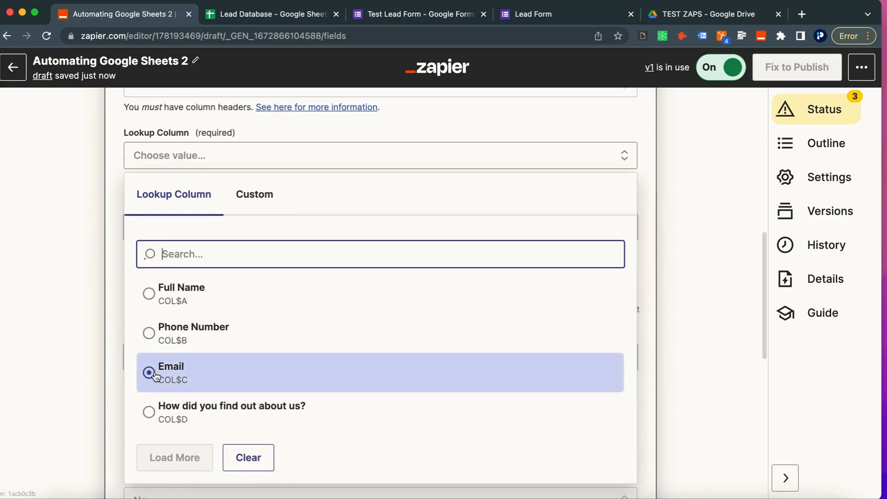
left_click(180, 369)
scroll(155, 292, "up", 2)
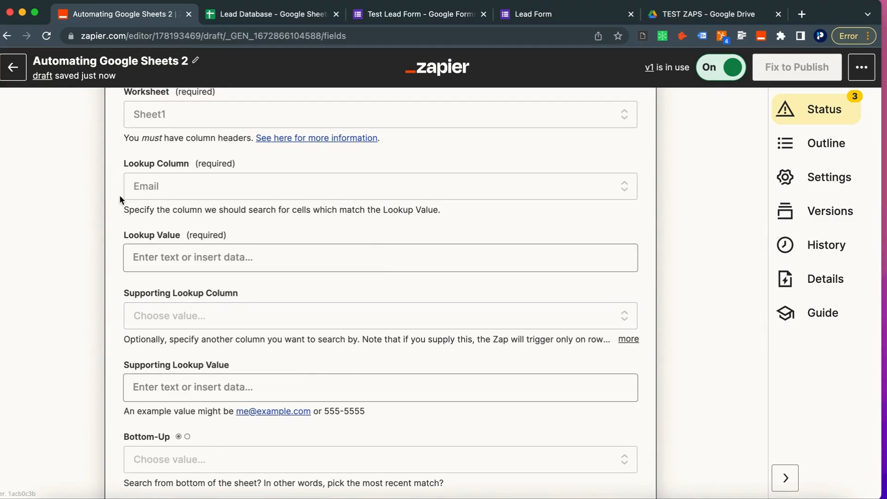
Step: Map the Lookup Value to the form response's 1. Email field
left_click(145, 257)
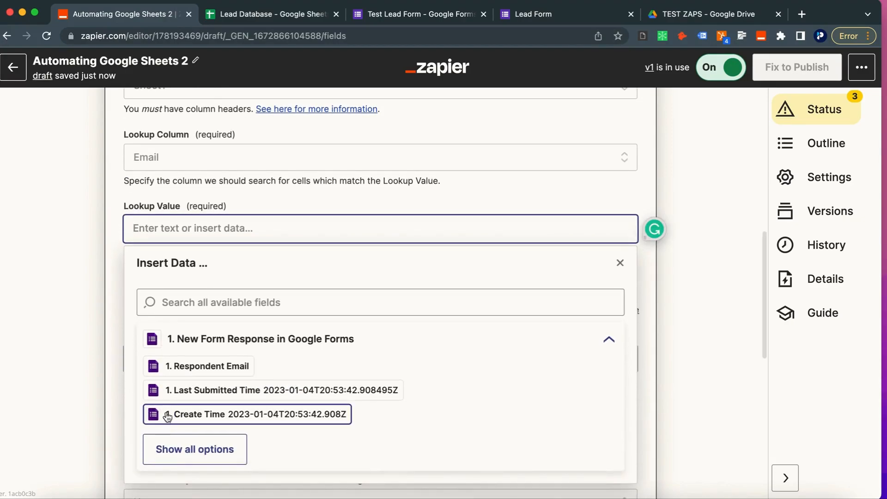
left_click(162, 449)
scroll(168, 450, "down", 3)
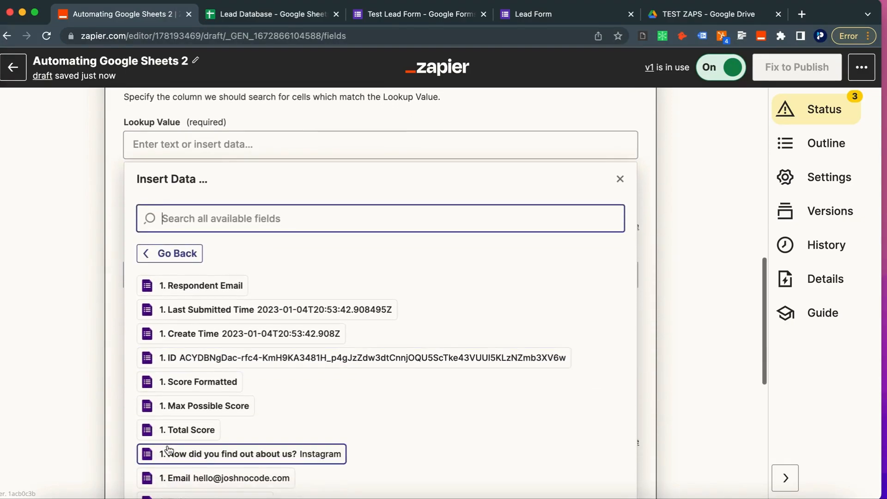
left_click(176, 423)
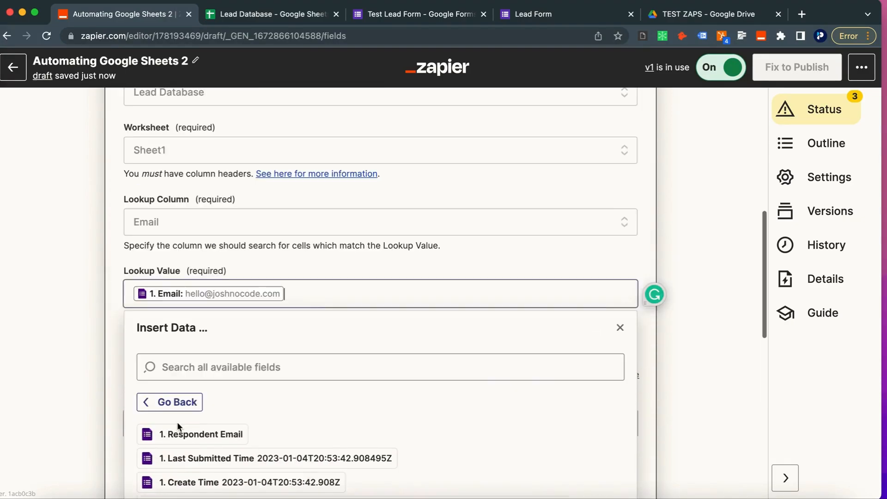
left_click(72, 254)
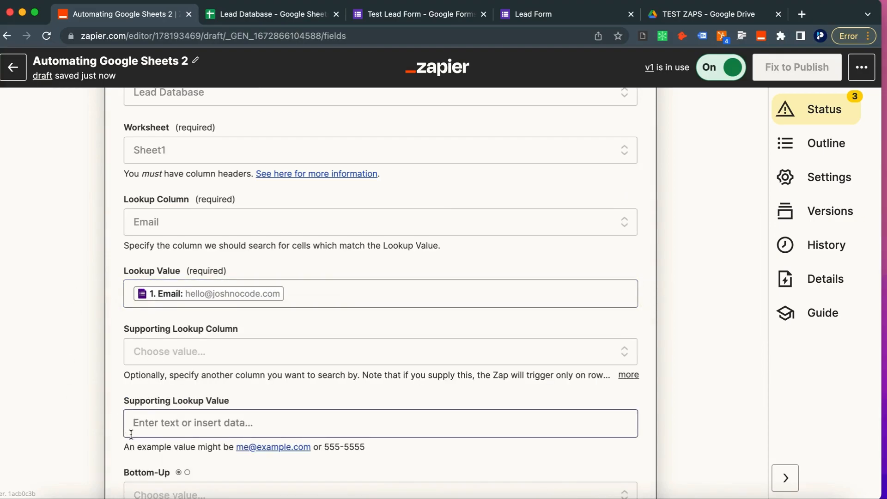
scroll(131, 435, "down", 1)
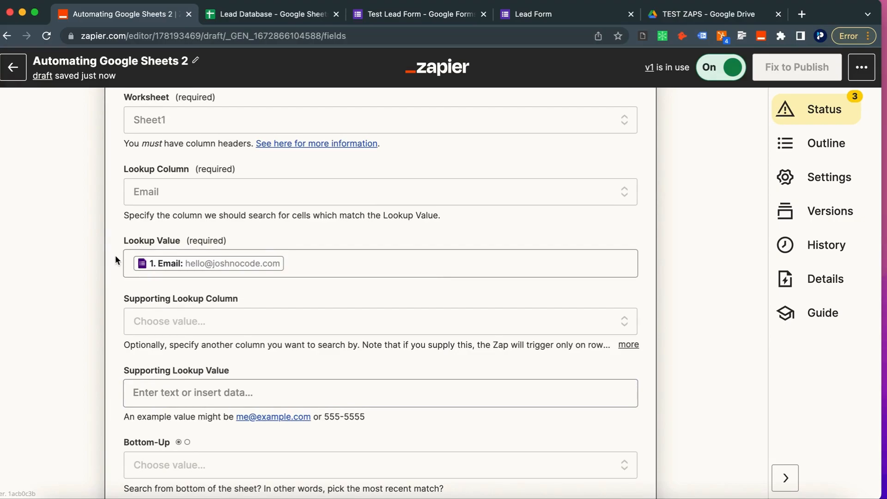
scroll(128, 341, "down", 2)
Step: Refresh the lookup step's fields and continue to its test
left_click(128, 340)
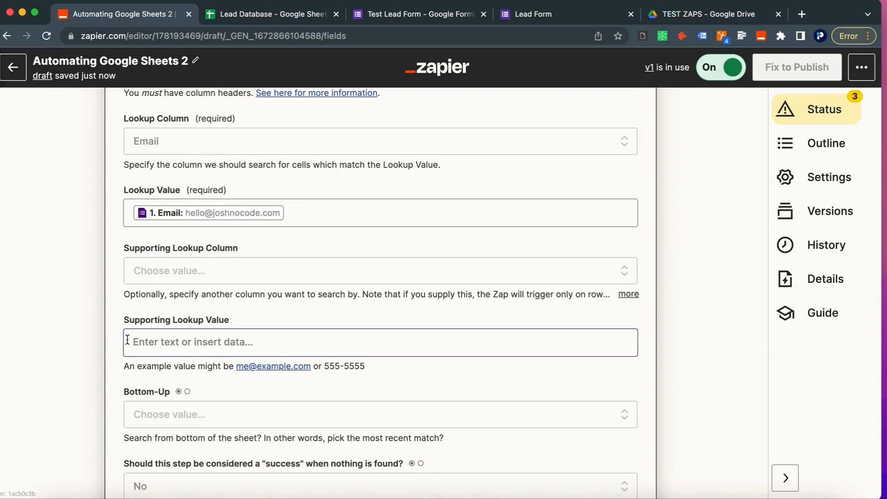
scroll(128, 341, "down", 7)
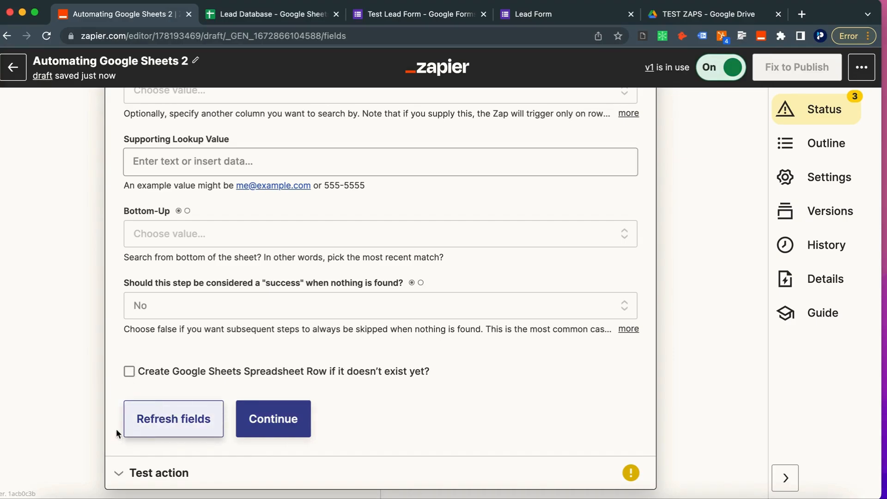
left_click(170, 425)
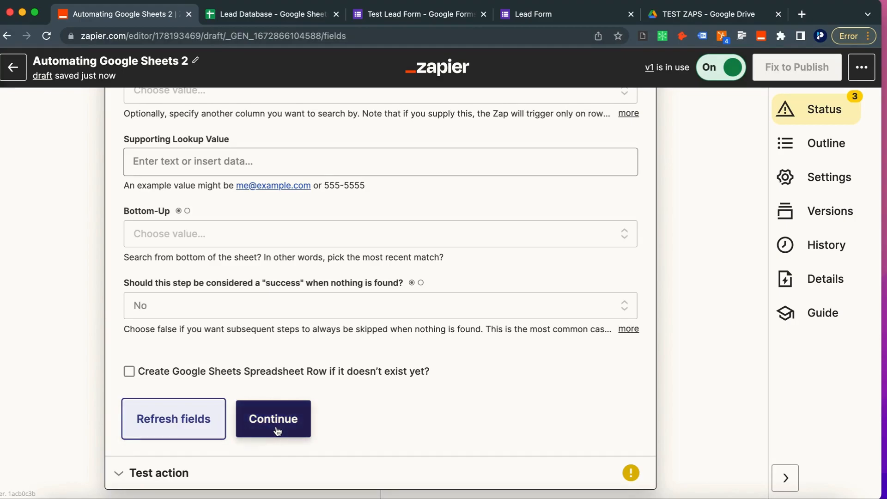
left_click(277, 431)
Step: Test the lookup and confirm it returns row 2 with the lead's name, phone, email and source
scroll(307, 268, "up", 5)
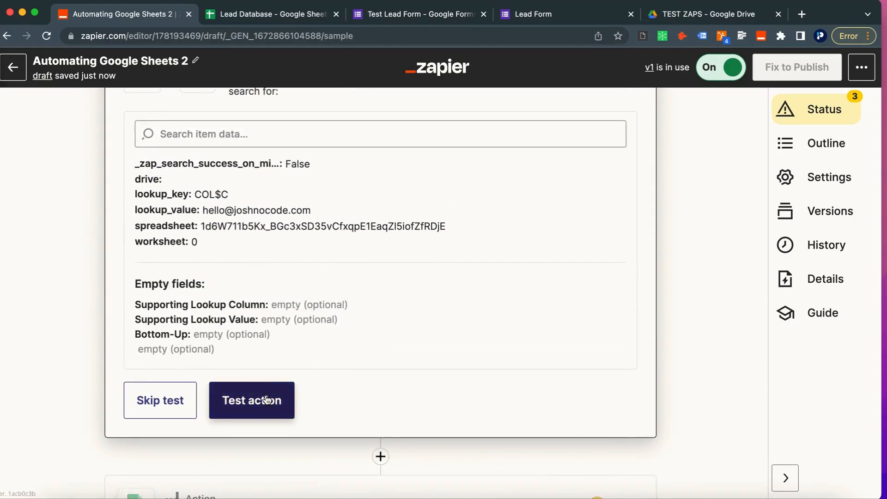
left_click(267, 399)
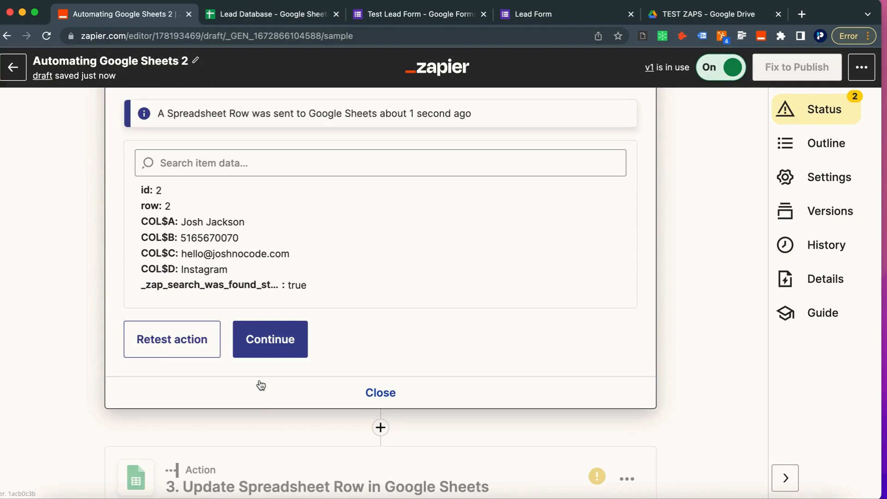
scroll(164, 255, "up", 5)
scroll(165, 255, "down", 4)
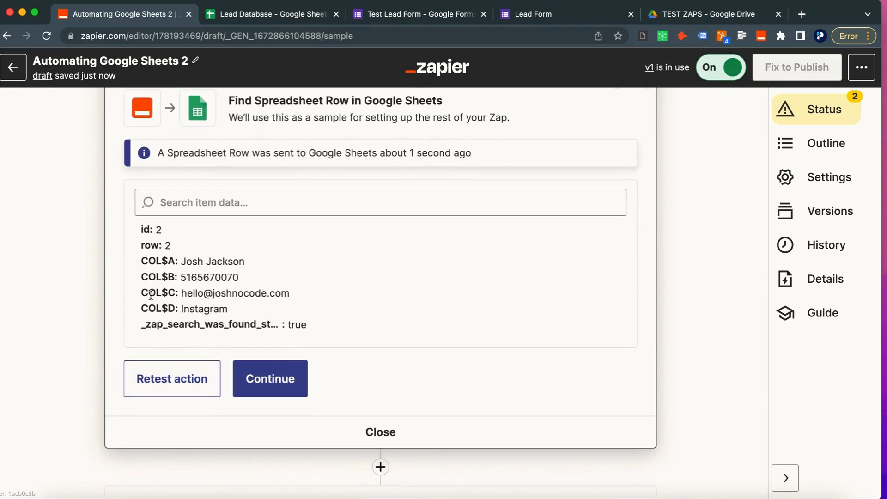
scroll(145, 286, "down", 5)
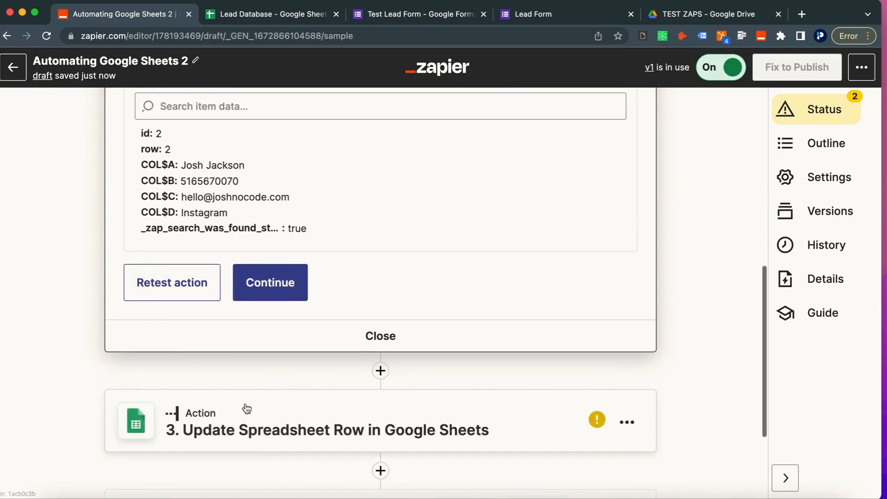
Step: In the Update Spreadsheet Row setup, switch the Row field to a Custom value
left_click(271, 289)
scroll(270, 334, "down", 2)
scroll(262, 443, "down", 4)
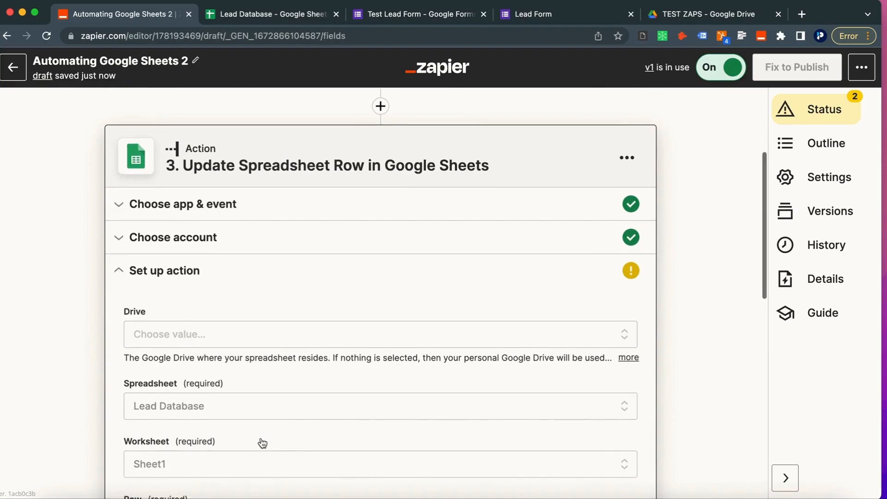
scroll(262, 443, "down", 4)
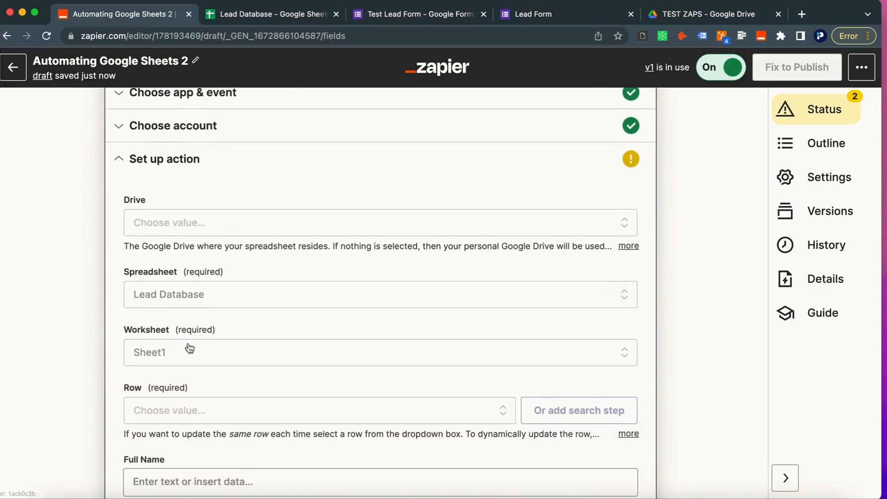
left_click(174, 410)
scroll(174, 407, "down", 3)
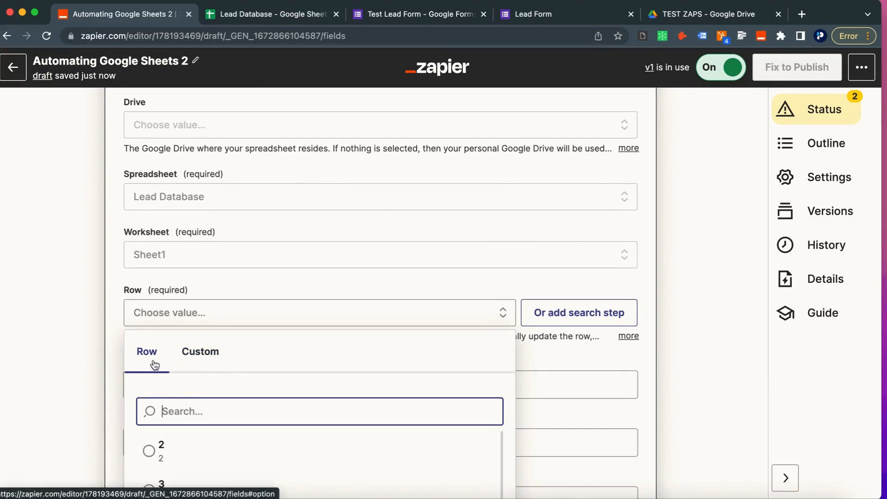
left_click(192, 353)
Step: Set the Row to the lookup step's 2. ID field
scroll(192, 359, "down", 3)
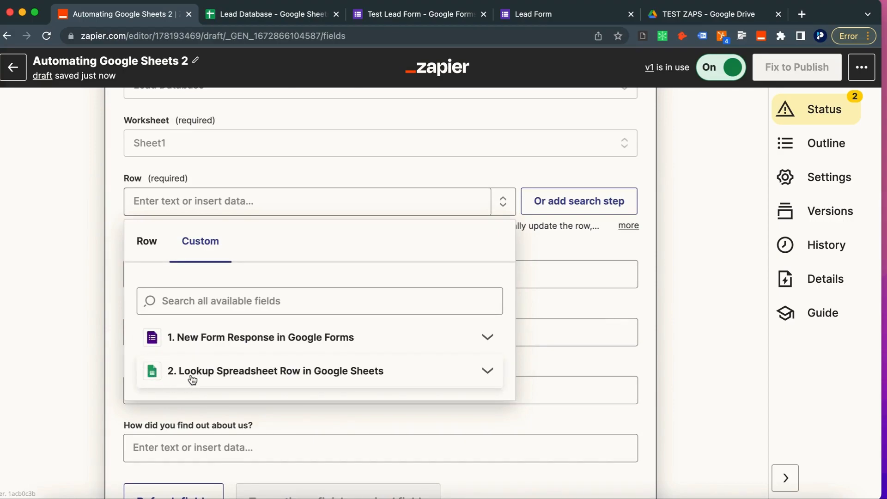
left_click(276, 372)
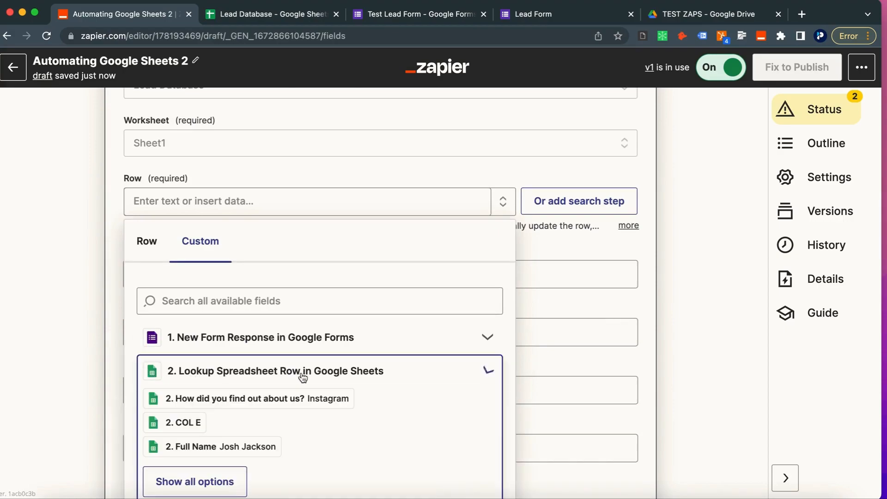
left_click(206, 428)
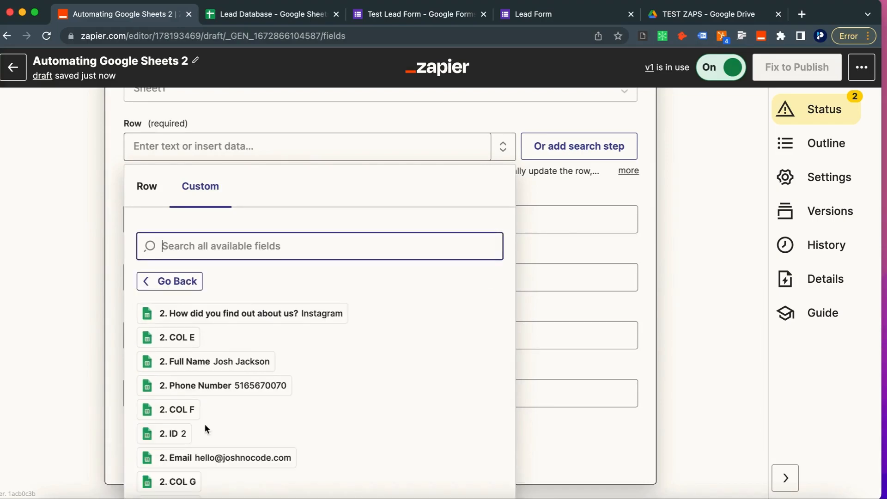
scroll(206, 425, "down", 5)
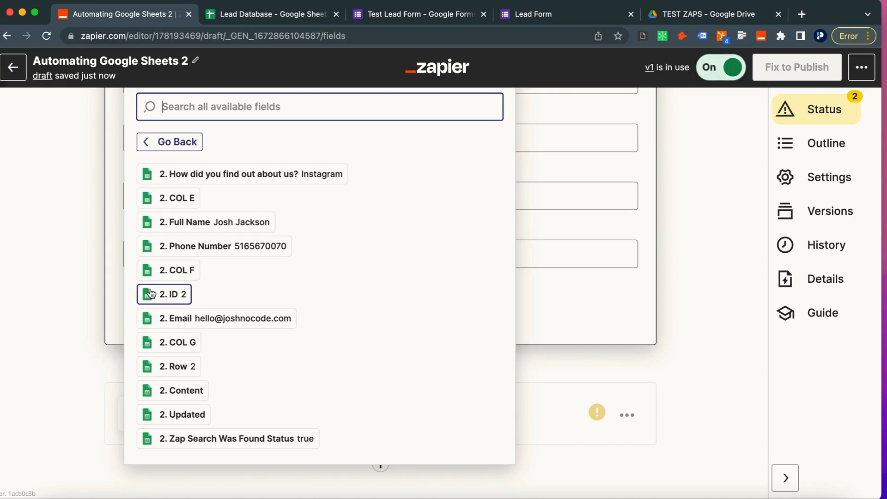
left_click(180, 298)
left_click(102, 281)
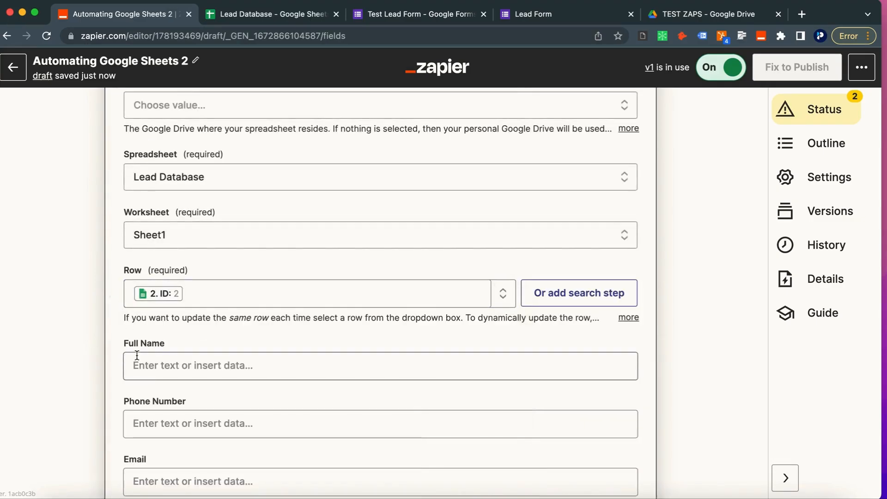
Step: Map the Full Name column to the form's Full Name answer
scroll(137, 355, "down", 2)
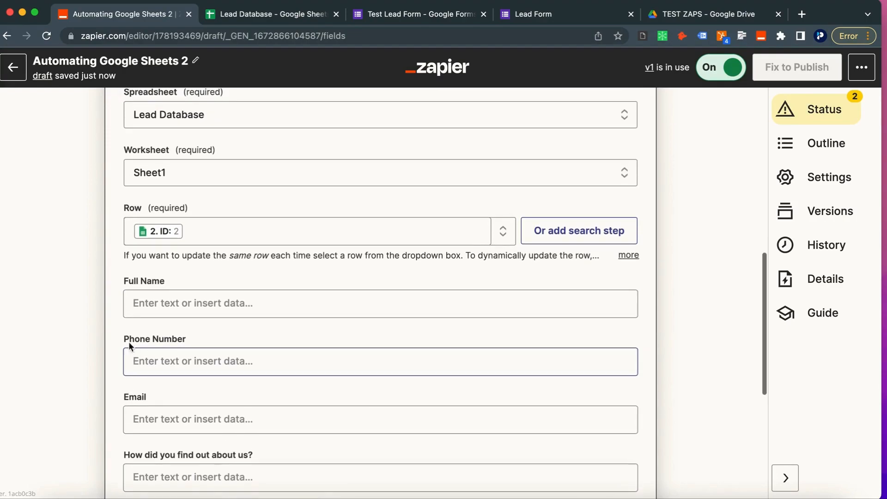
scroll(139, 321, "up", 1)
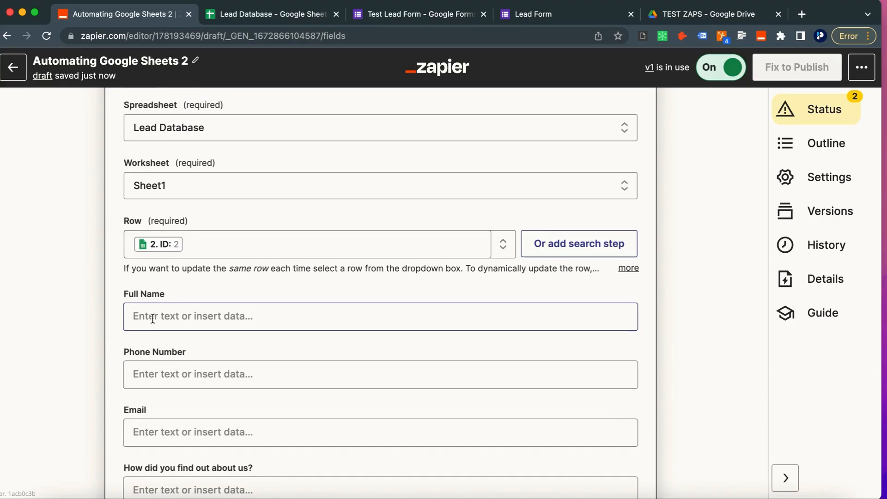
left_click(156, 318)
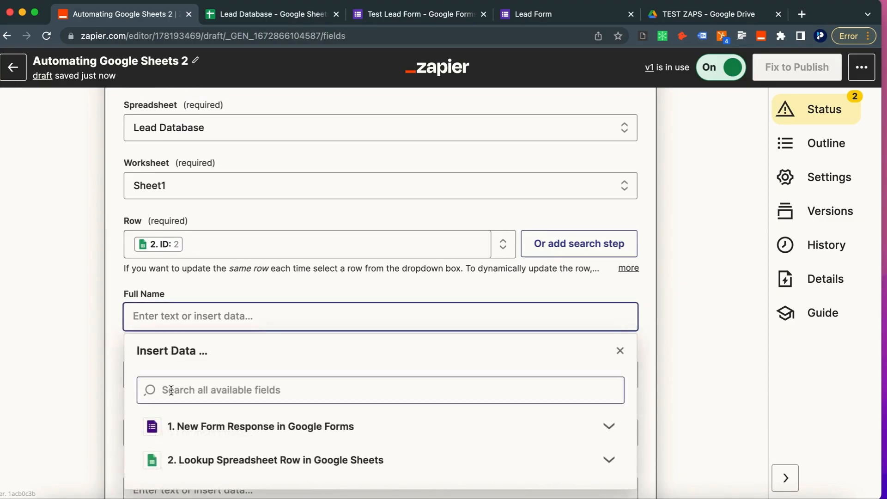
scroll(169, 396, "down", 1)
left_click(182, 374)
scroll(198, 447, "down", 1)
left_click(194, 428)
scroll(194, 432, "down", 2)
type("name")
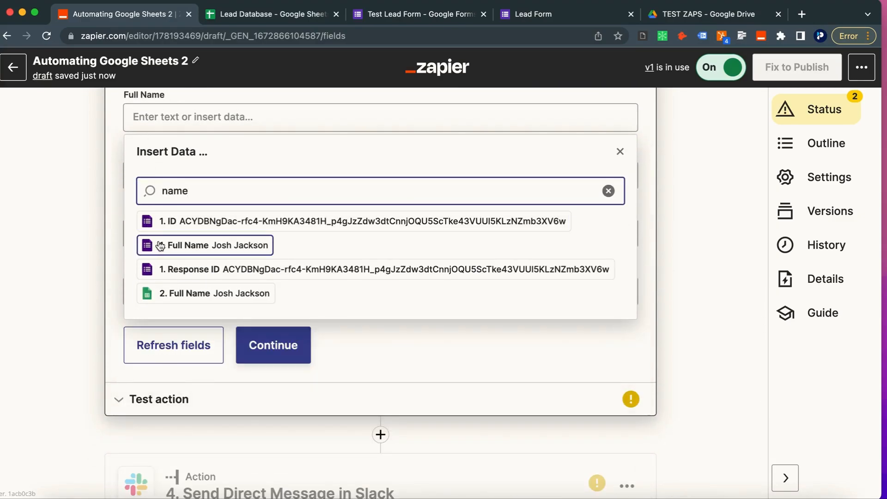
left_click(173, 245)
left_click(63, 217)
Step: Map the Phone Number and Email columns to the form's matching answers
left_click(166, 187)
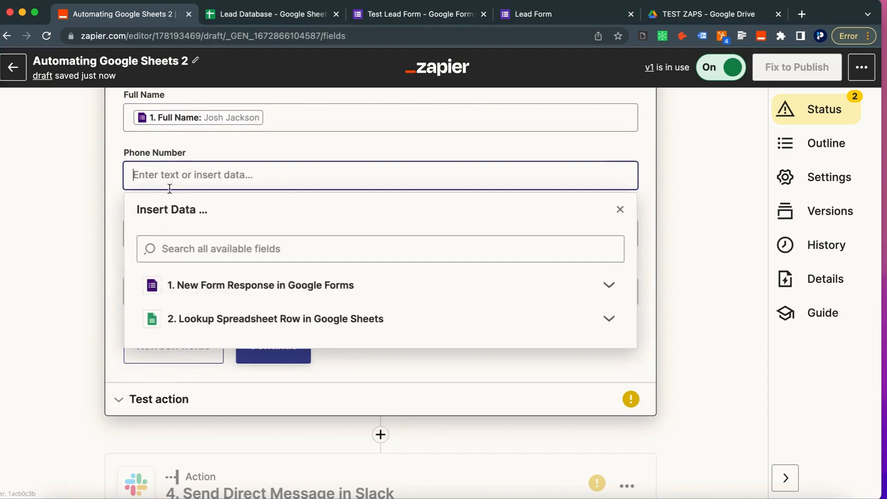
left_click(198, 289)
left_click(195, 396)
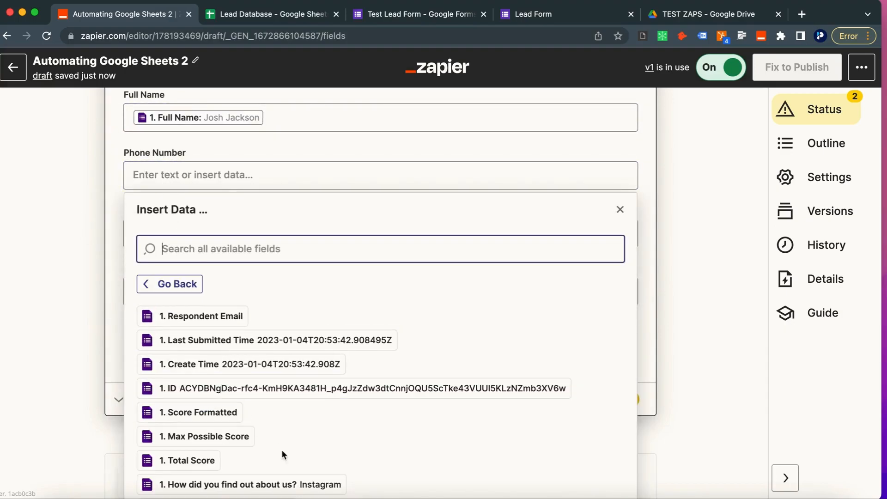
type("phone")
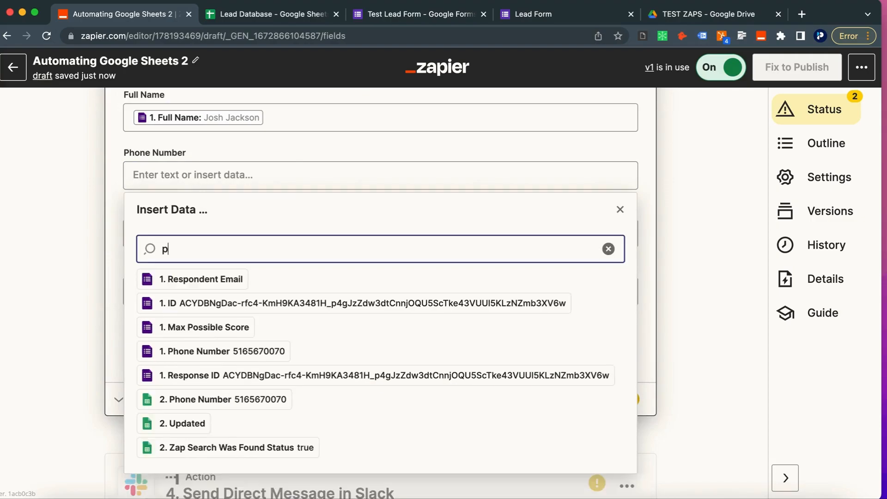
left_click(257, 279)
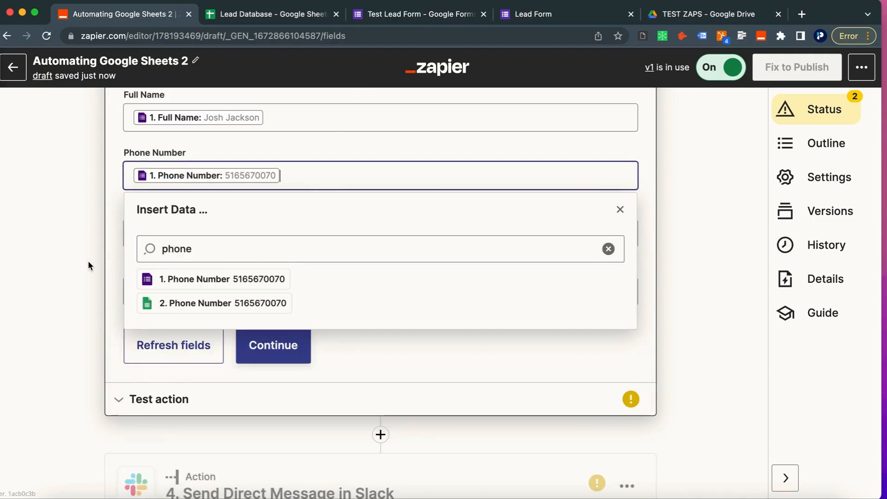
left_click(88, 261)
left_click(167, 239)
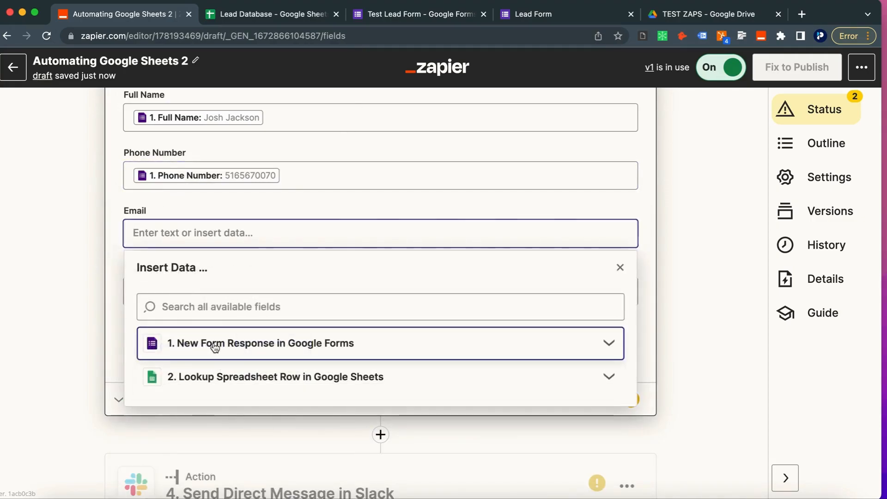
left_click(212, 344)
left_click(210, 379)
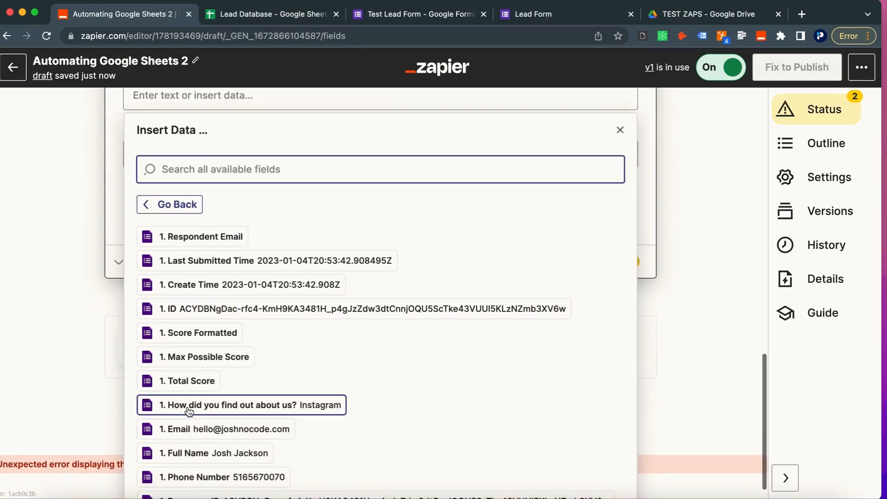
left_click(224, 435)
left_click(60, 259)
Step: Map How did you find out about us? to the form's answer and continue
scroll(70, 260, "up", 3)
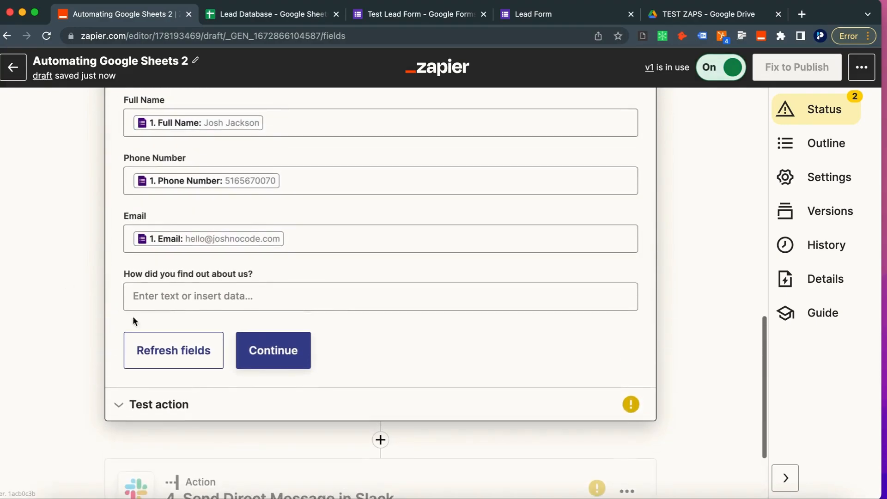
left_click(194, 331)
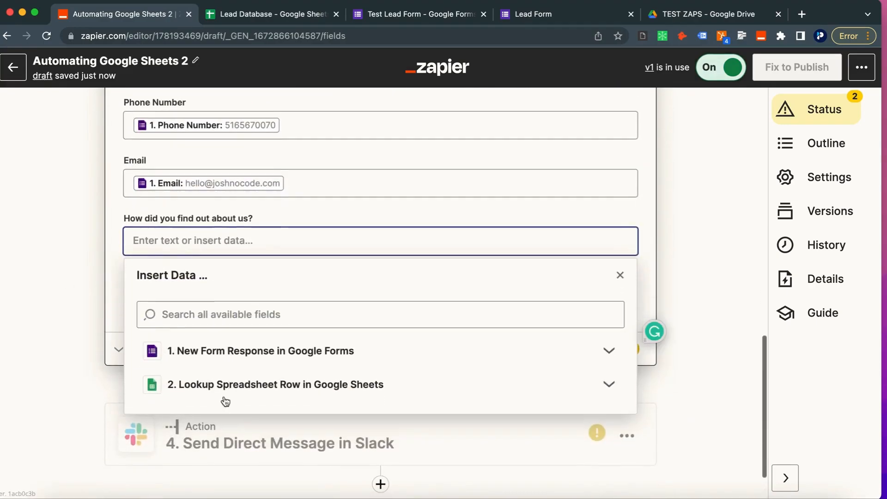
left_click(258, 356)
left_click(192, 464)
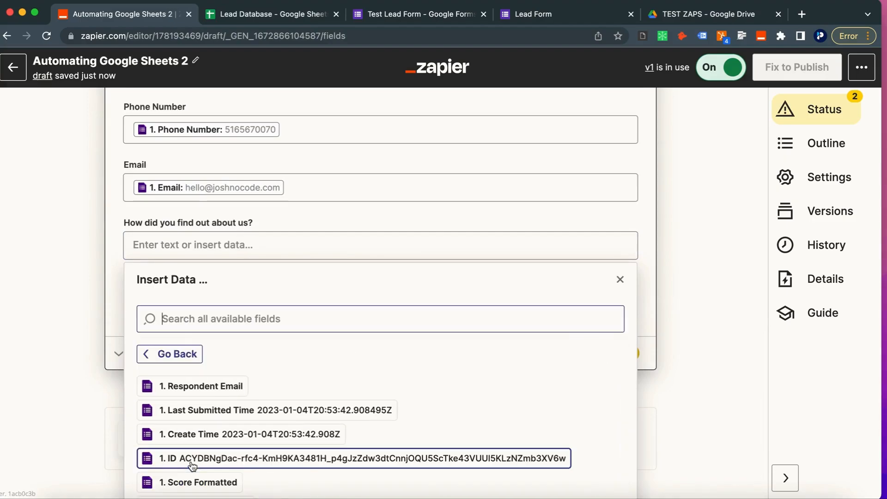
scroll(192, 466, "down", 2)
scroll(123, 185, "up", 1)
scroll(124, 187, "down", 1)
scroll(173, 374, "down", 2)
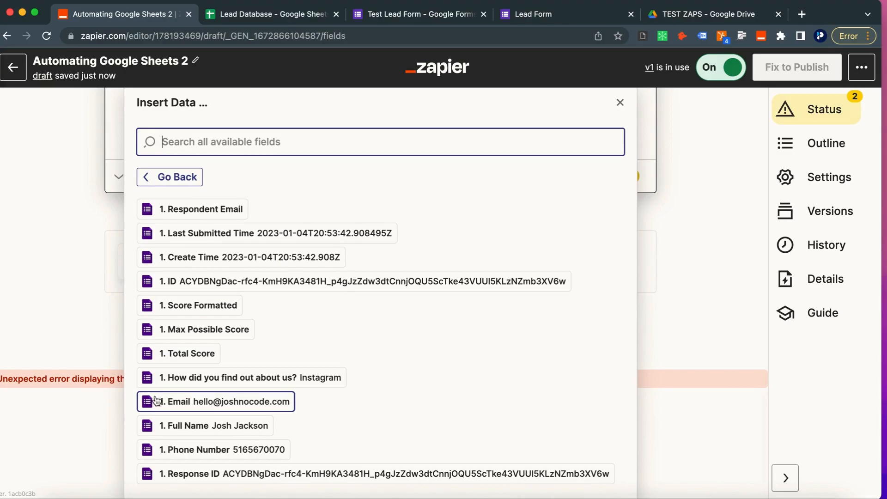
left_click(200, 377)
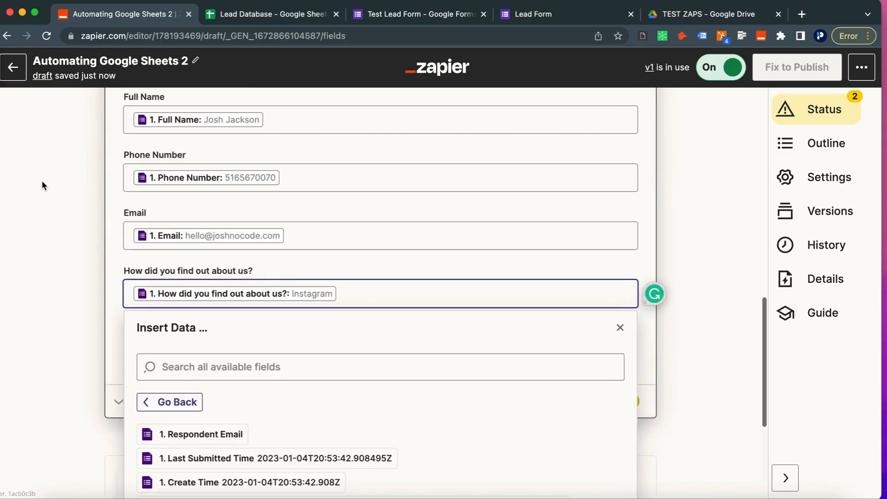
left_click(82, 214)
scroll(82, 221, "up", 2)
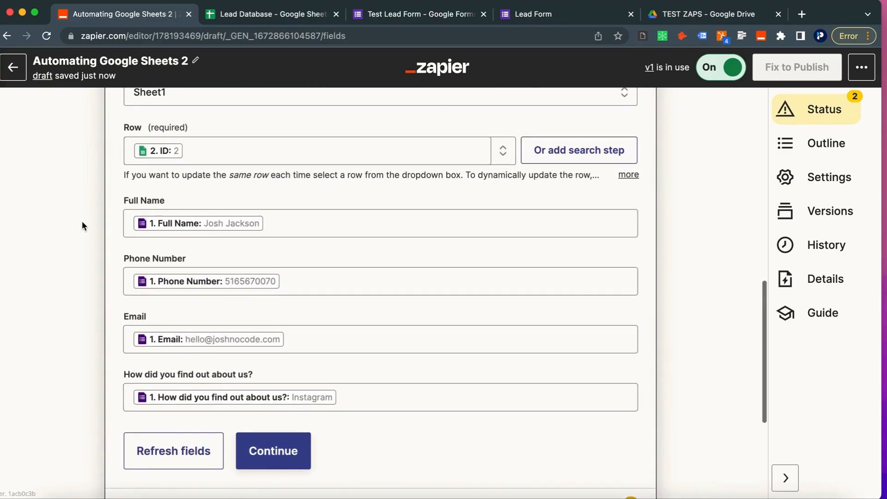
left_click(255, 453)
Step: Test the row update, sending row 2 to Google Sheets, then expand the Slack DM step's setup
scroll(217, 323, "up", 2)
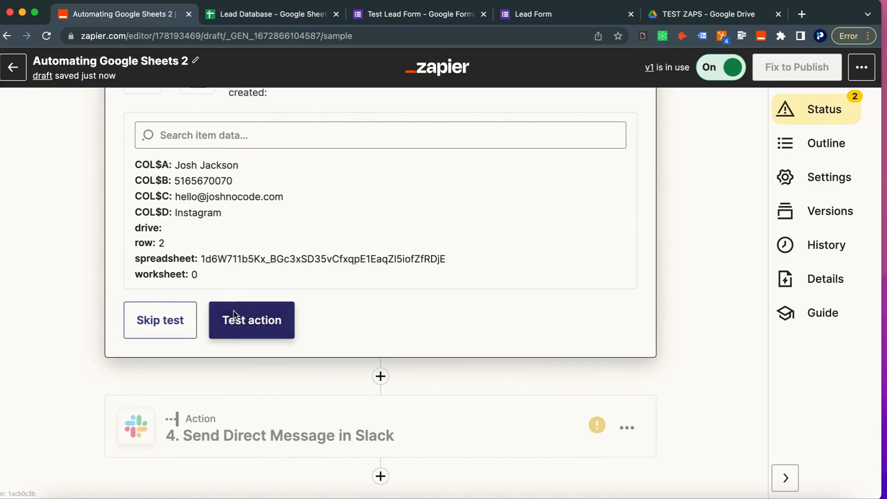
left_click(232, 318)
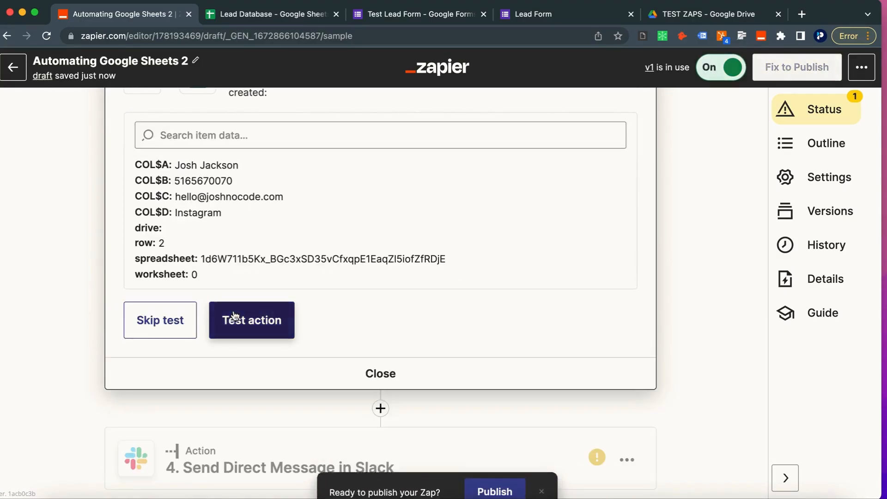
scroll(171, 203, "up", 3)
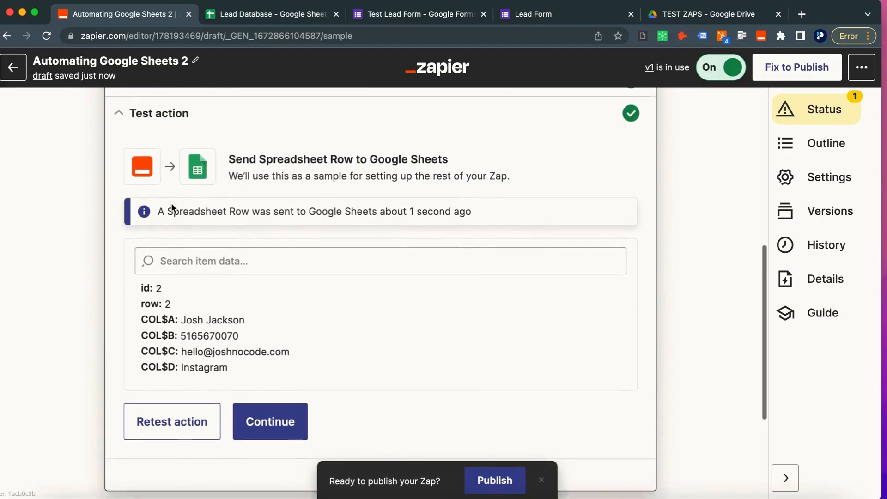
scroll(171, 204, "up", 2)
scroll(171, 203, "down", 8)
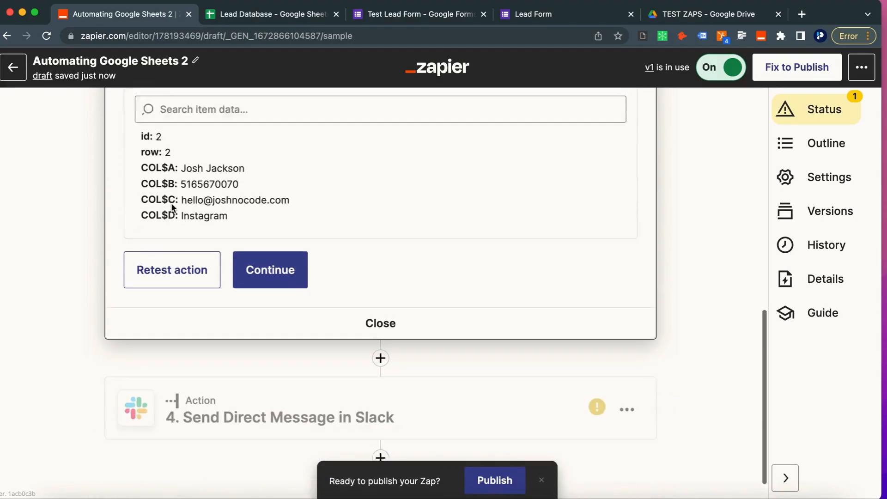
left_click(189, 388)
left_click(186, 364)
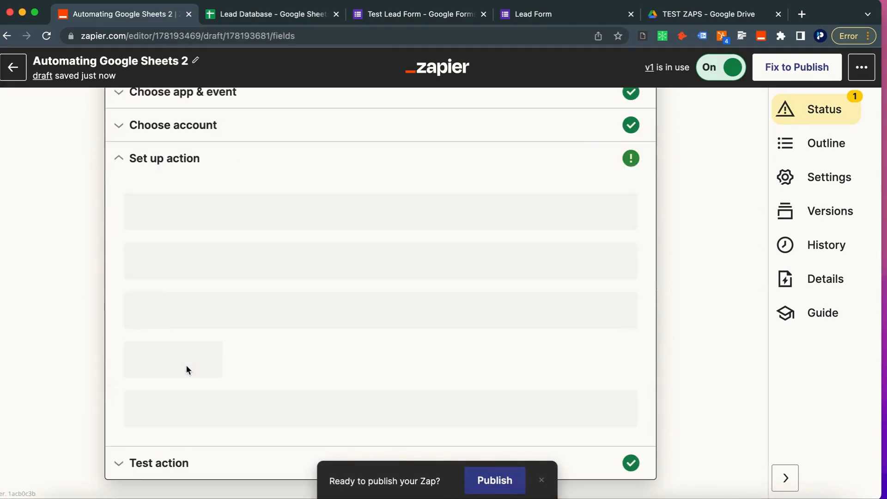
Step: Replace the Slack message text with 'A new lead was updated in our database', removing old column pills
scroll(188, 328, "down", 2)
left_click(192, 295)
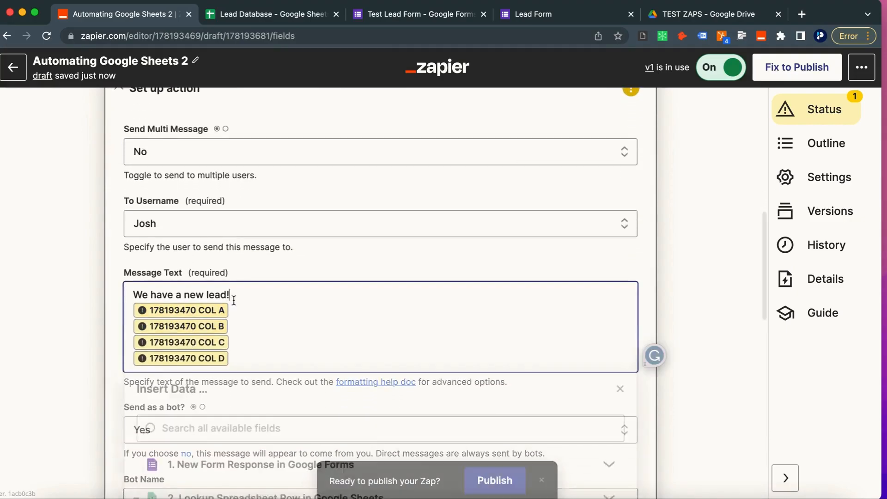
triple_click(191, 295)
type("A new lead was updated in our dat")
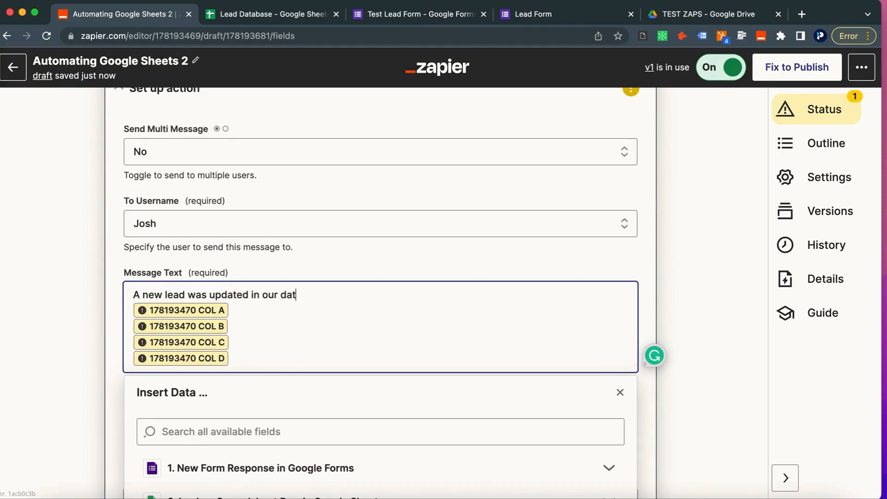
key("BackSpace")
key("BackSpace")
key("BackSpace")
key("BackSpace")
key("BackSpace")
key("BackSpace")
key("BackSpace")
key("BackSpace")
Step: Insert the updated row's Full Name into the message
scroll(240, 382, "down", 2)
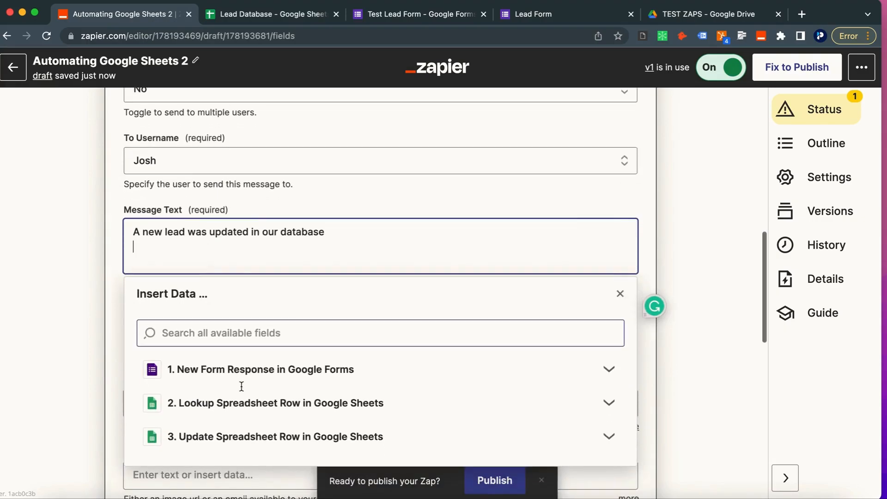
left_click(205, 379)
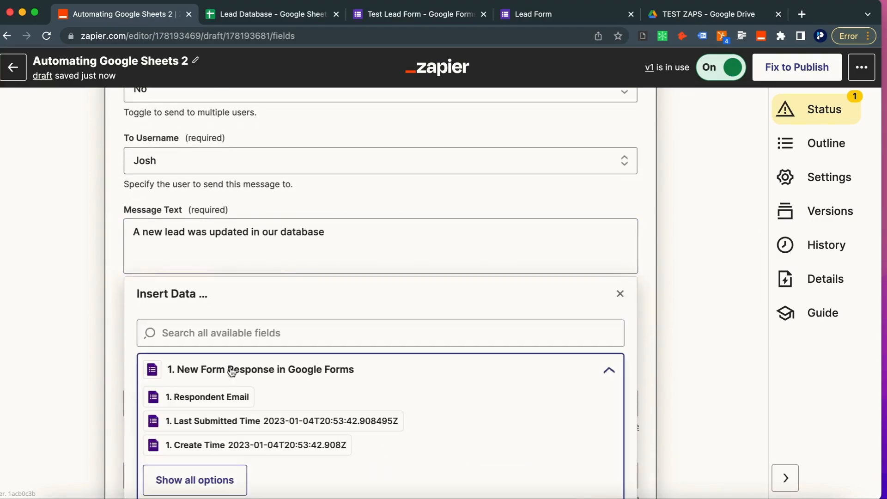
left_click(207, 329)
left_click(176, 253)
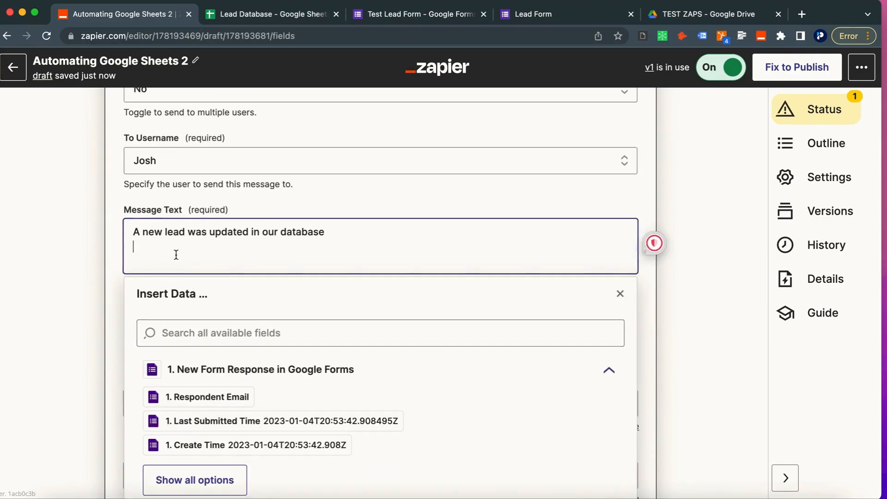
left_click(183, 469)
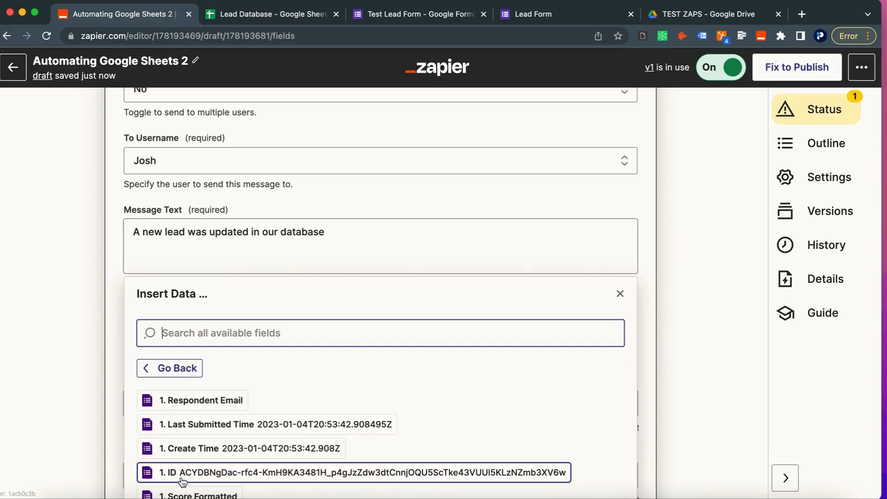
scroll(187, 316, "down", 8)
scroll(187, 316, "up", 3)
scroll(187, 322, "up", 8)
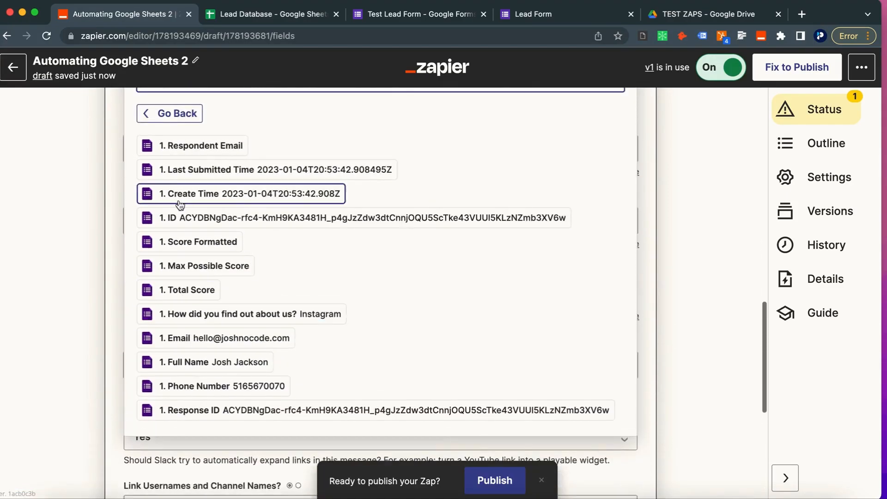
left_click(181, 285)
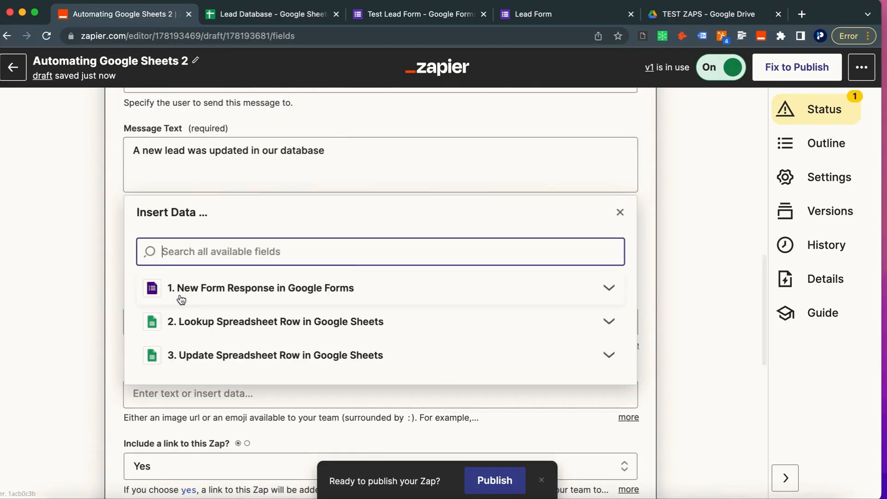
left_click(209, 356)
left_click(211, 337)
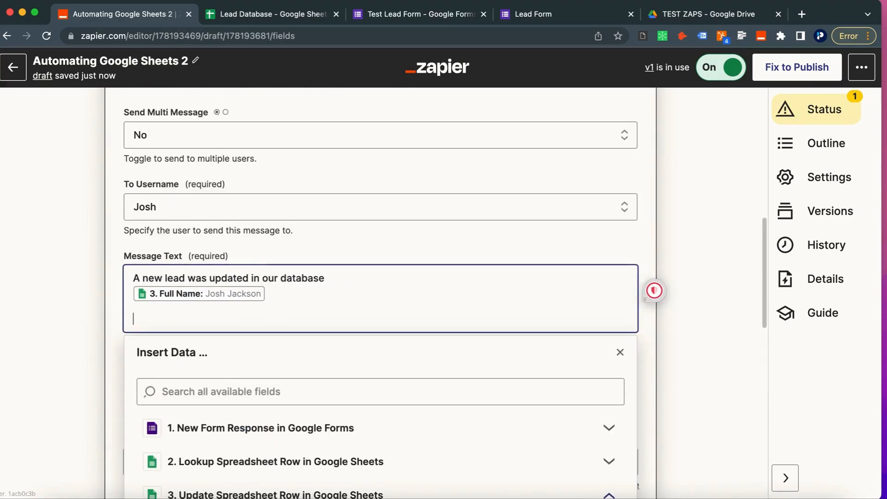
Step: Add the updated row's Phone Number and Email to the message
scroll(230, 442, "down", 4)
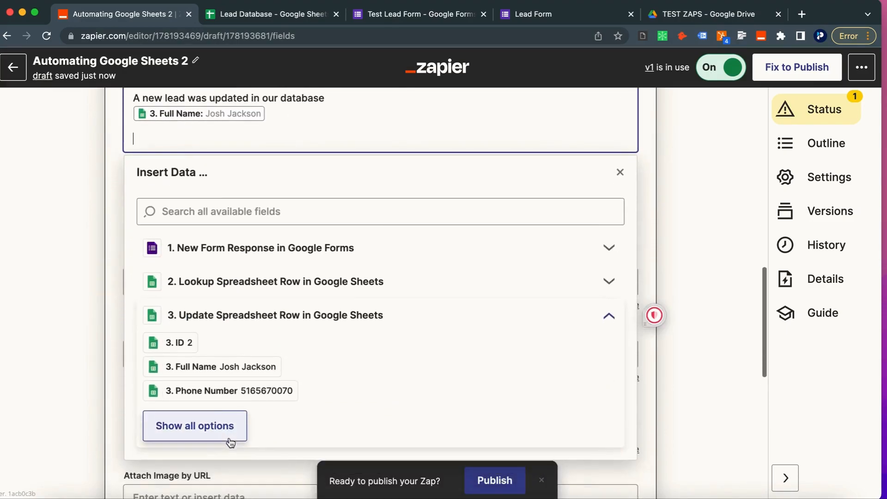
left_click(213, 394)
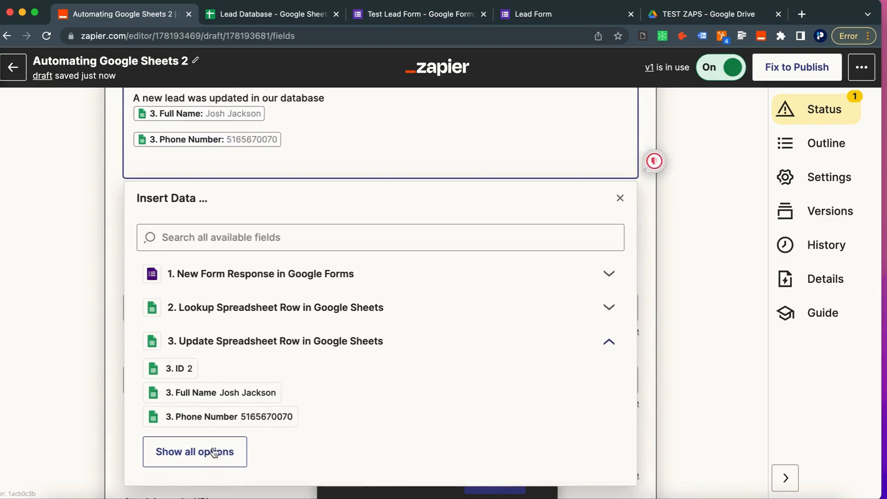
left_click(214, 451)
scroll(212, 448, "down", 2)
left_click(208, 298)
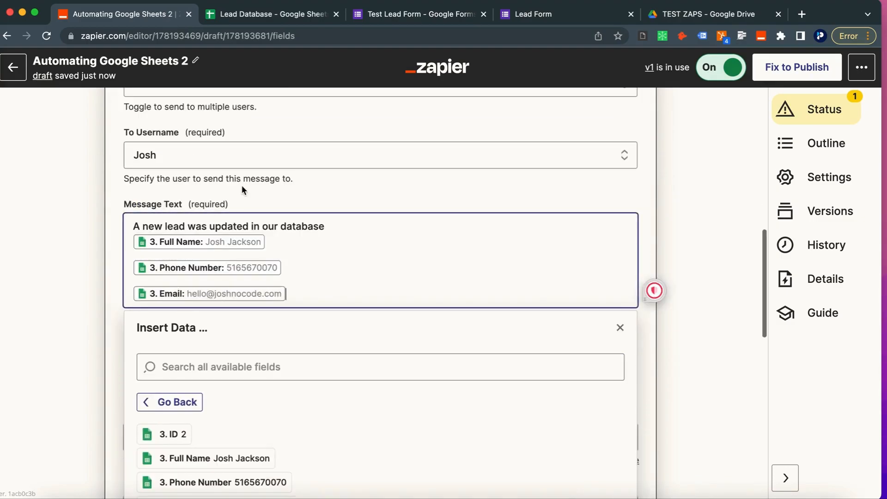
Step: On a new line, add the How did you find out about us? answer, then refresh the fields
key("Return")
left_click(245, 392)
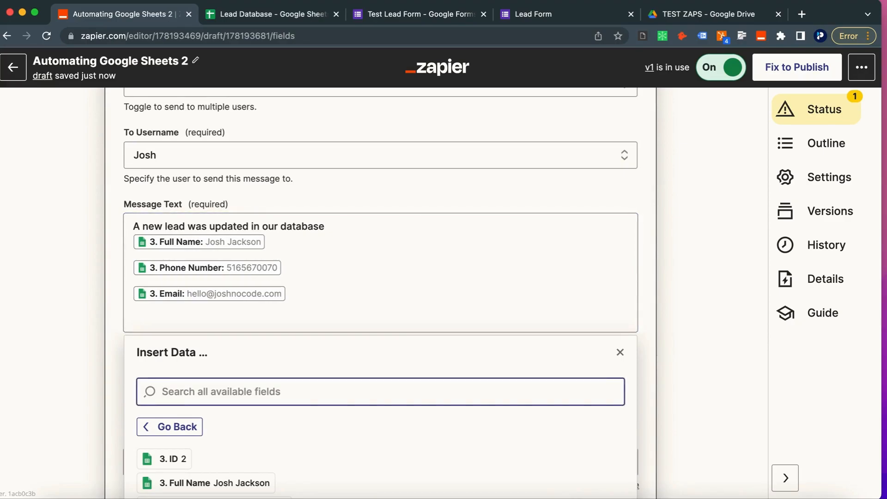
type("how")
scroll(259, 448, "down", 2)
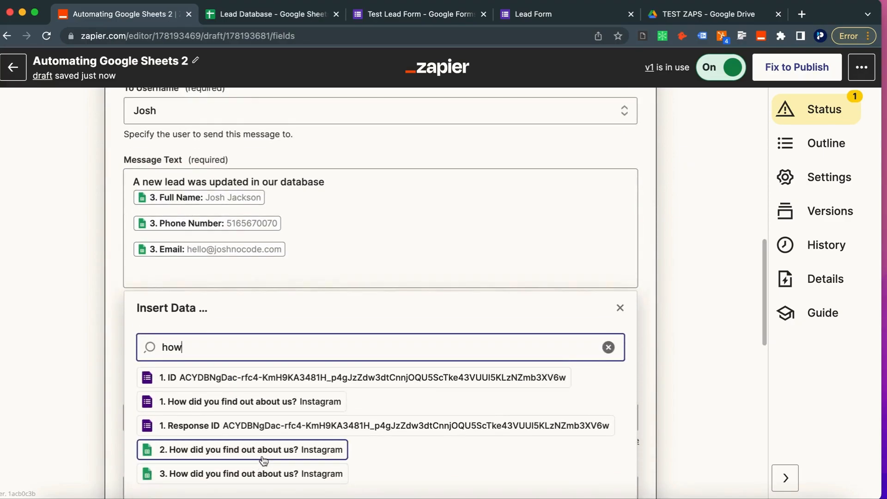
left_click(259, 451)
left_click(119, 222)
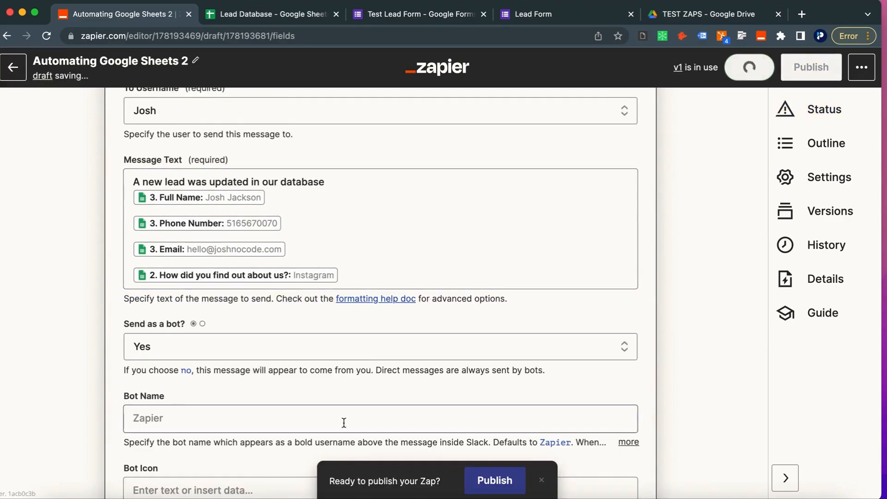
scroll(328, 427, "down", 10)
left_click(175, 337)
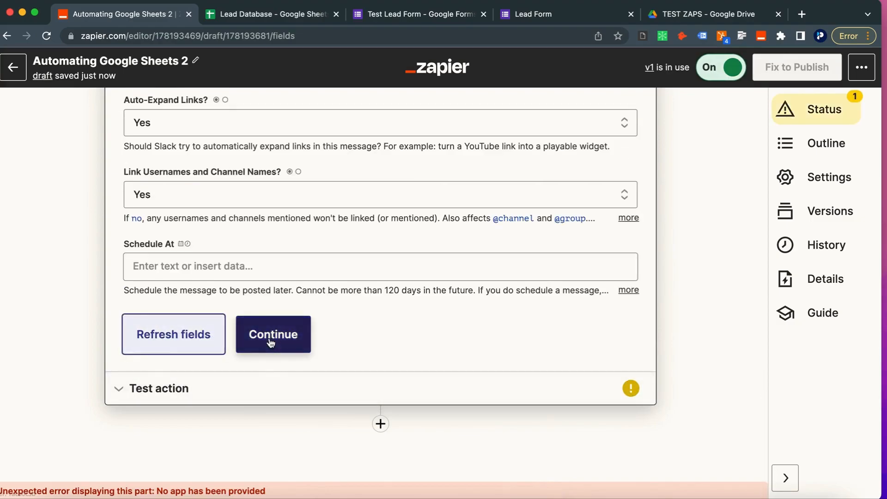
Step: Send a test Slack DM and publish the new zap version named 'added update…'
left_click(243, 341)
left_click(233, 386)
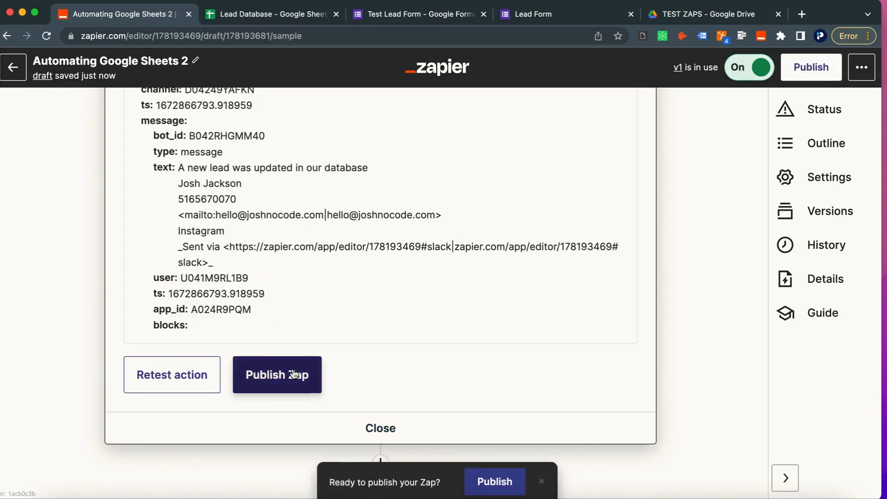
left_click(293, 375)
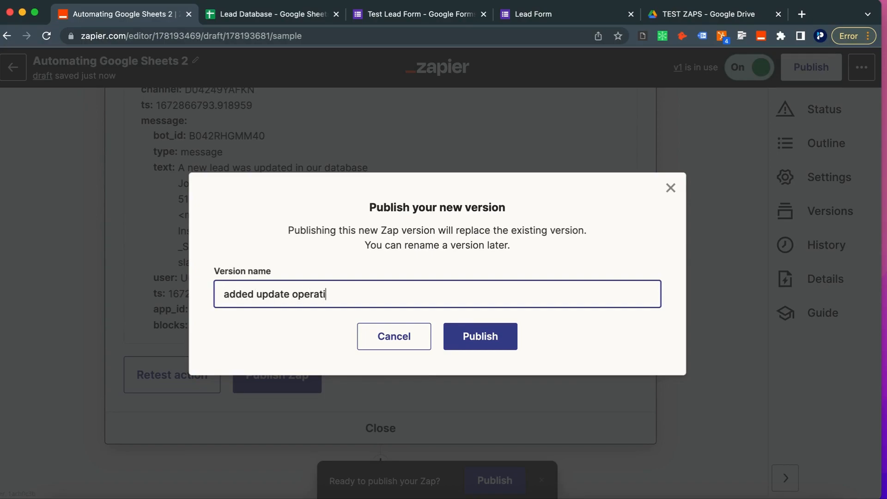
left_click(476, 331)
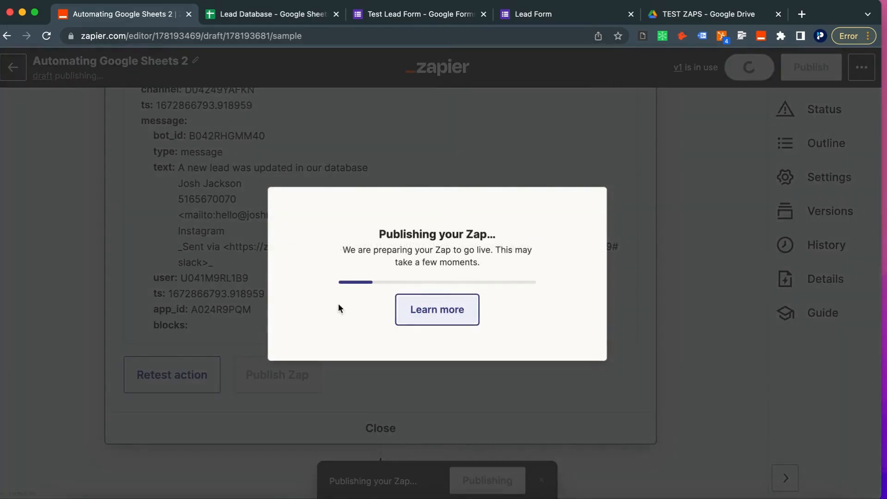
left_click(266, 16)
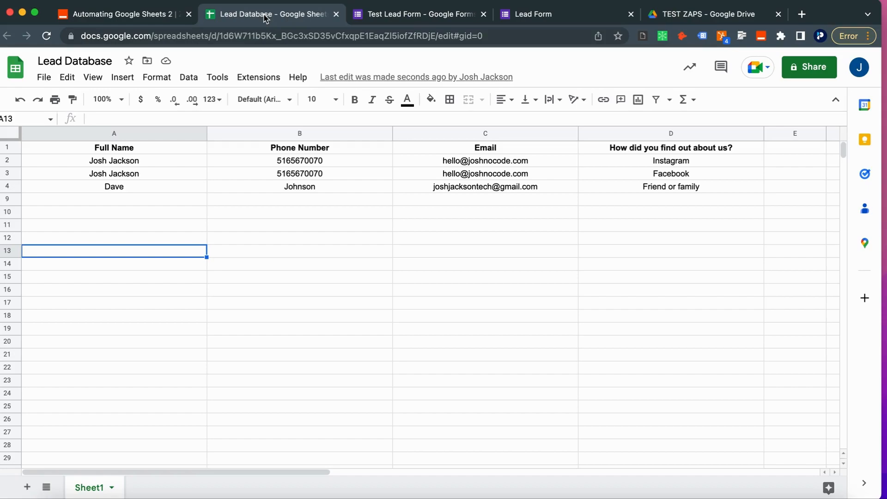
Step: Copy the email in cell C4 of Lead Database and select row 4
left_click(468, 186)
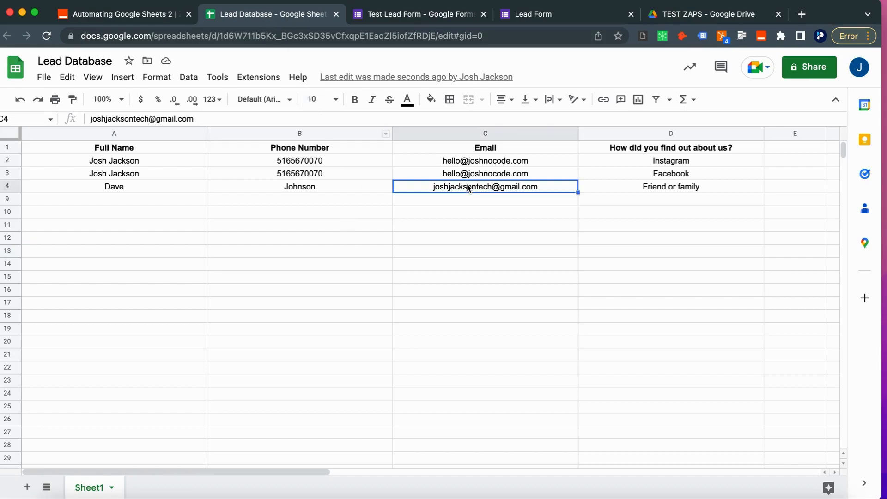
key("super+c")
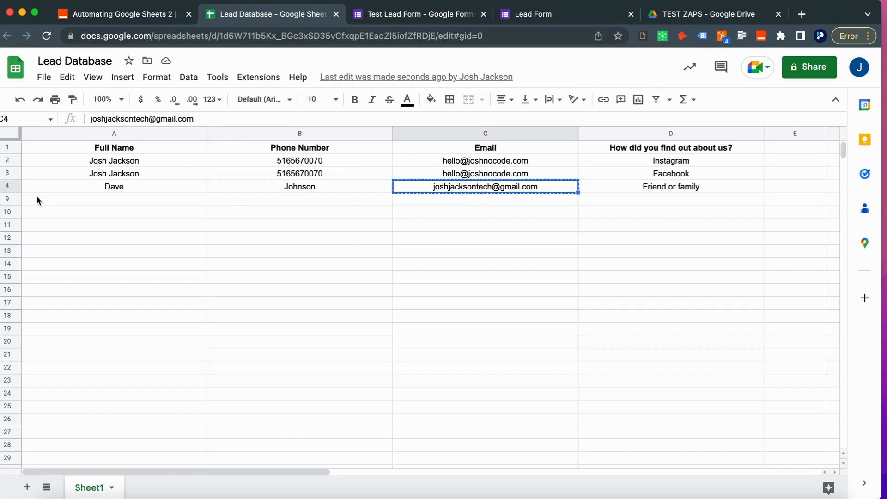
left_click(7, 186)
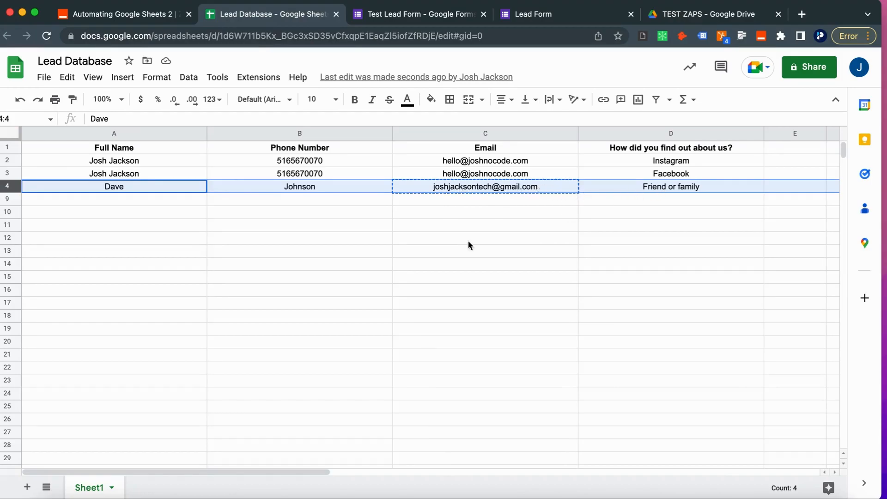
Step: Start another response on the Lead Form and reload it to get a blank form
left_click(147, 21)
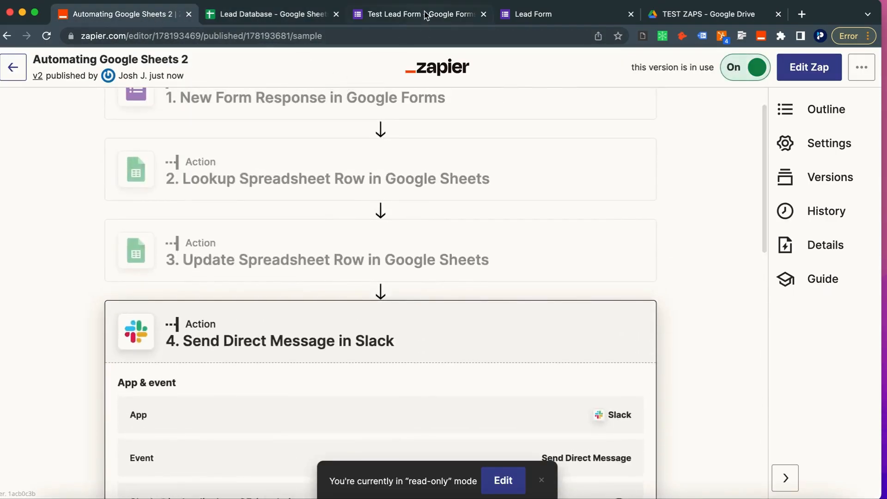
left_click(426, 15)
left_click(558, 14)
left_click(315, 147)
left_click(157, 32)
key("Return")
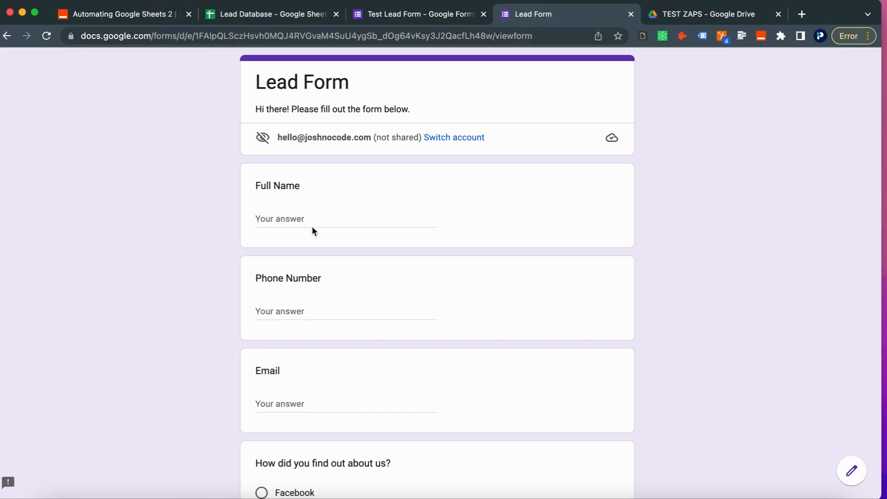
Step: Fill in the lead's full name and phone number in the Lead Form
left_click(311, 217)
type("Steve")
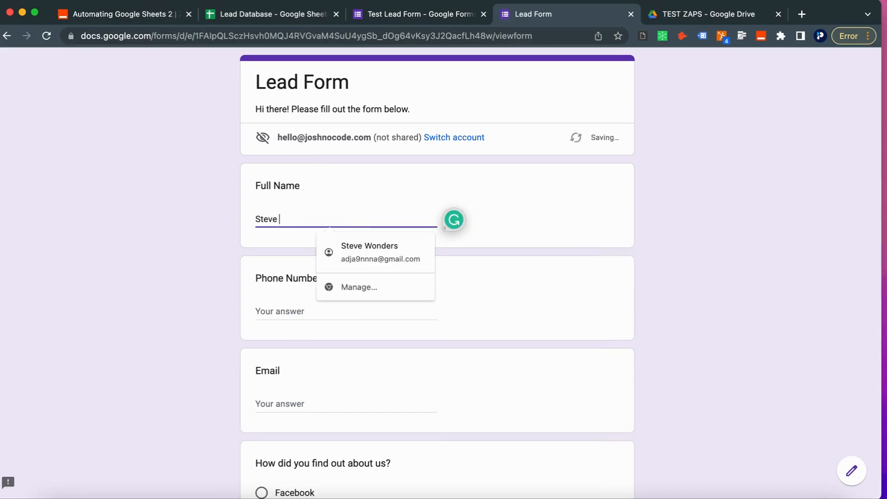
key("Tab")
type("1")
key("BackSpace")
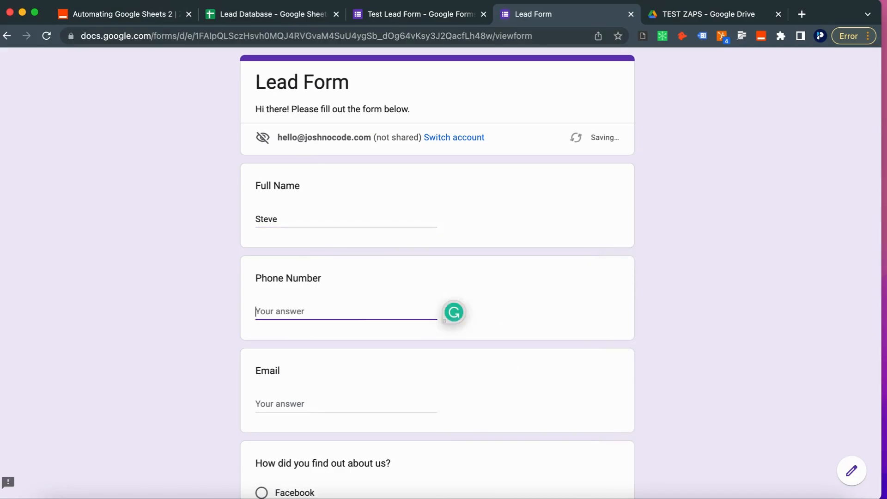
left_click(343, 215)
type("Wonder")
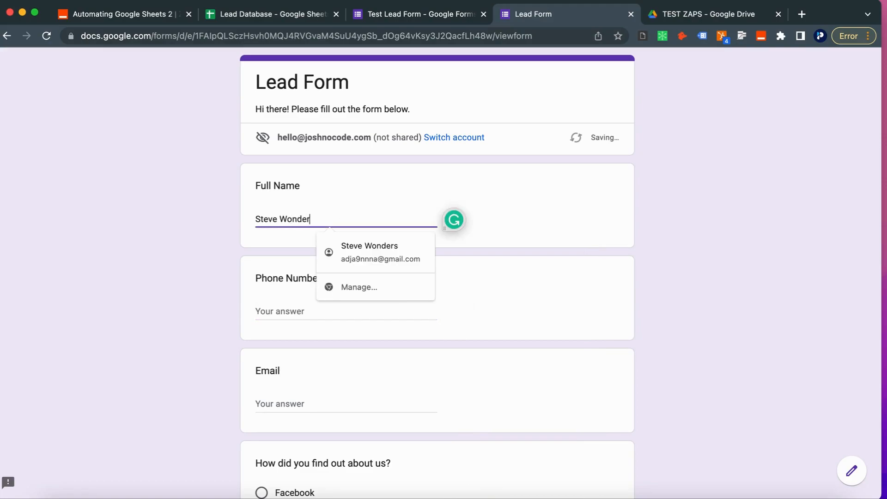
left_click(194, 305)
left_click(279, 317)
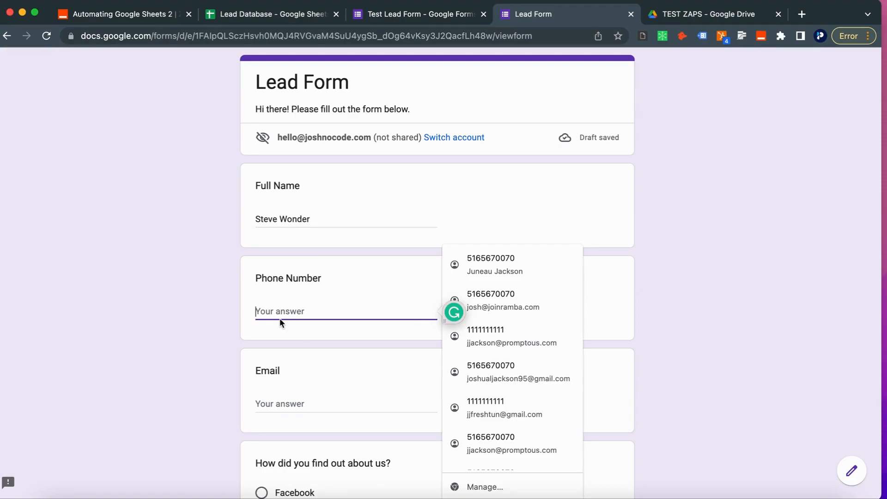
type("123")
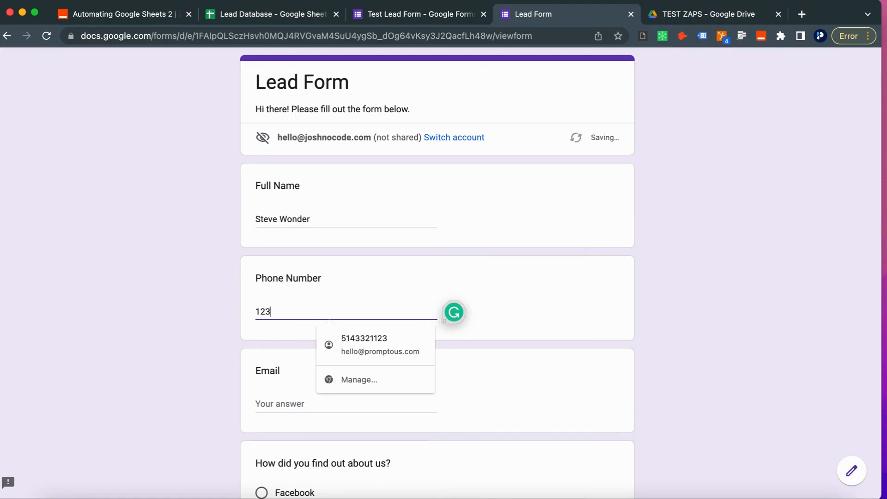
type("456789")
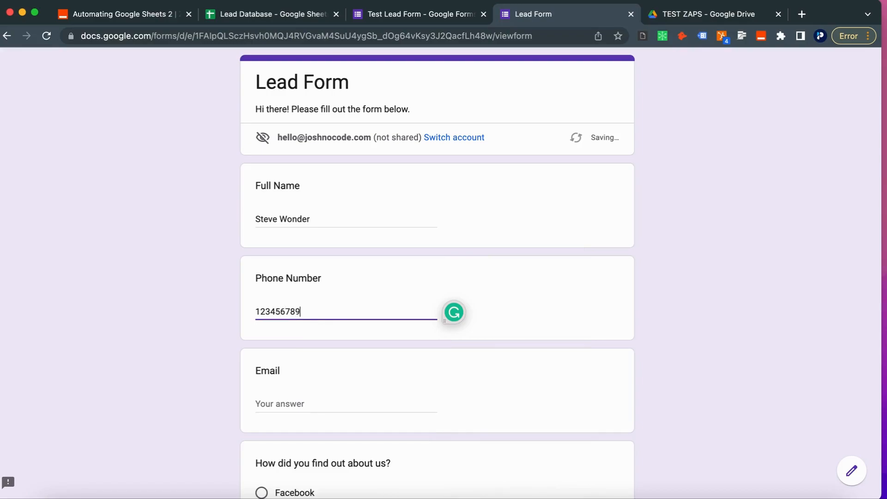
left_click(186, 347)
scroll(186, 347, "down", 3)
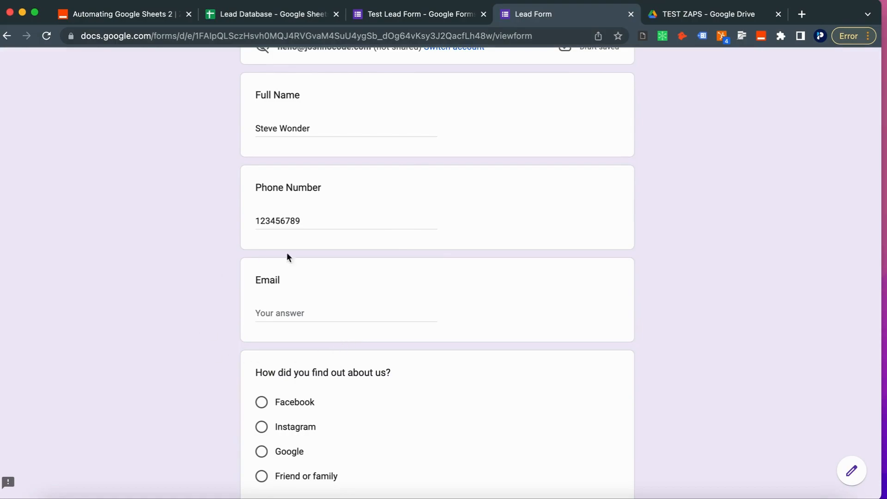
Step: Paste the email copied from row 4 into the Email answer
left_click(283, 316)
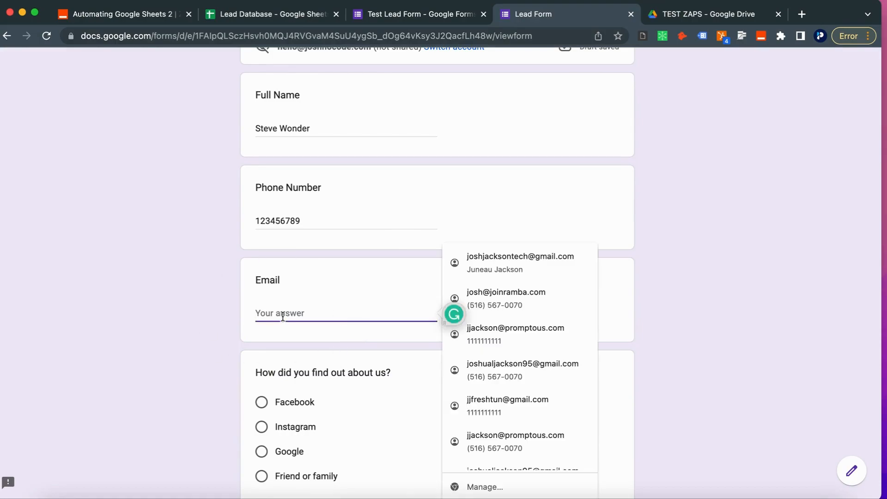
type("joshual")
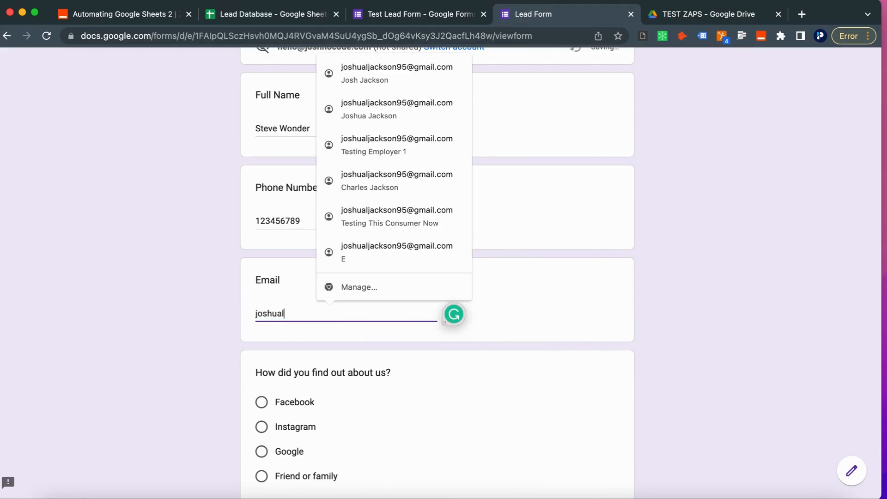
key("BackSpace")
key("BackSpace")
key("BackSpace")
key("BackSpace")
key("BackSpace")
key("BackSpace")
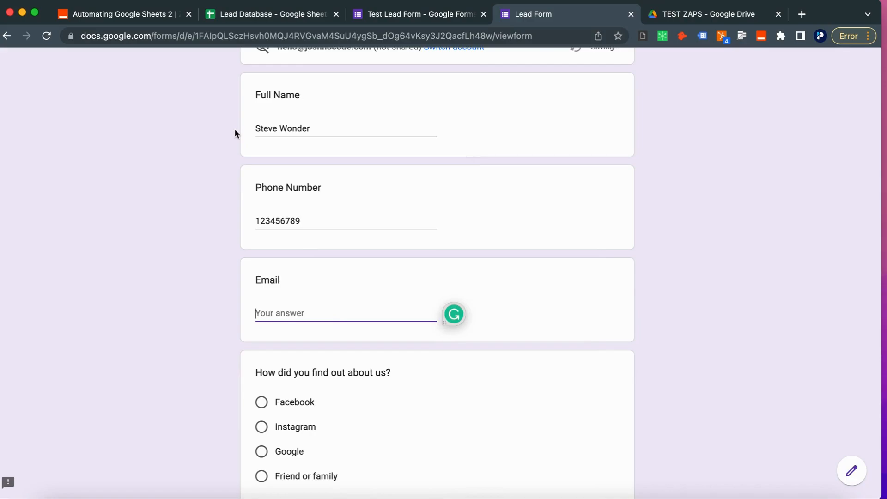
key("super+v")
left_click(208, 308)
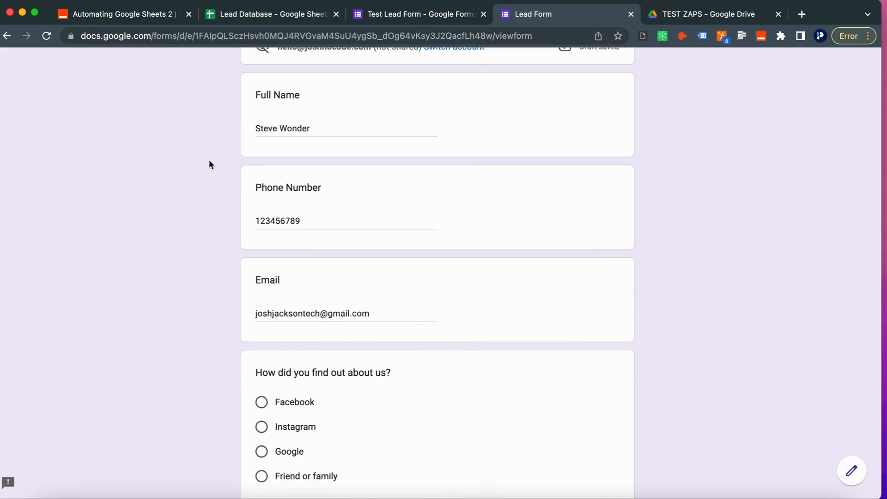
scroll(193, 370, "down", 3)
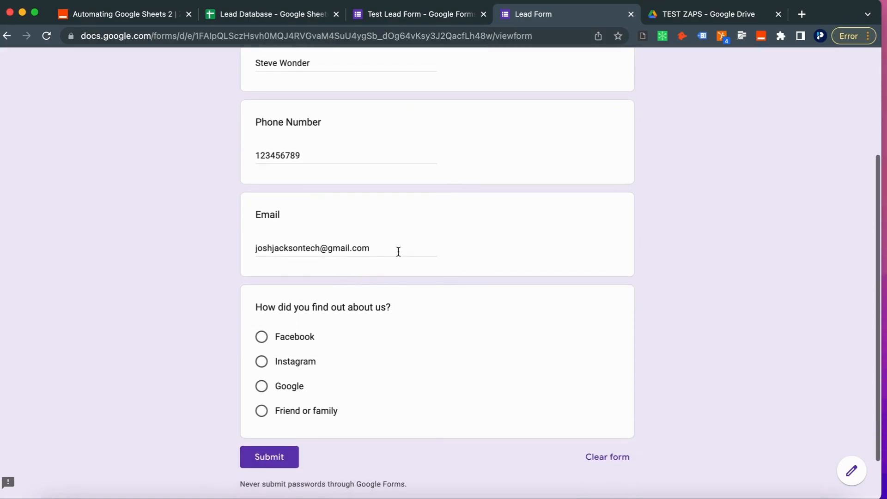
left_click(398, 252)
left_click(166, 278)
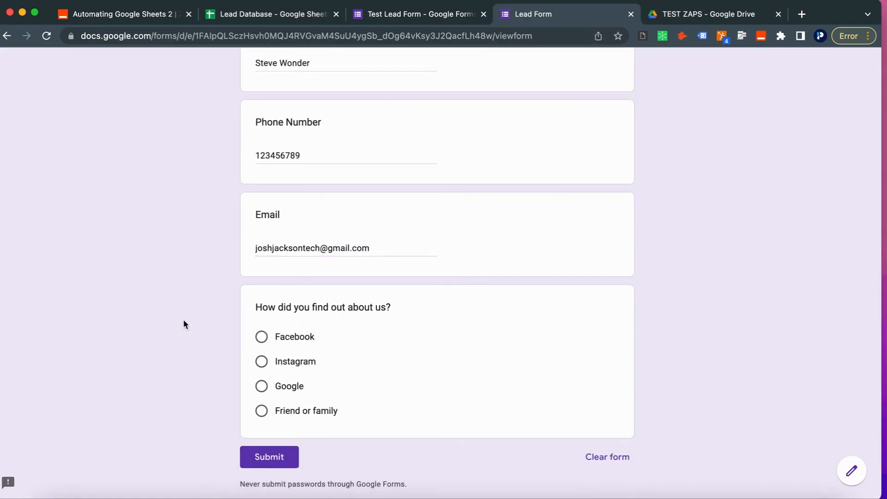
Step: Select Google as how they found out and submit the response
scroll(218, 345, "down", 1)
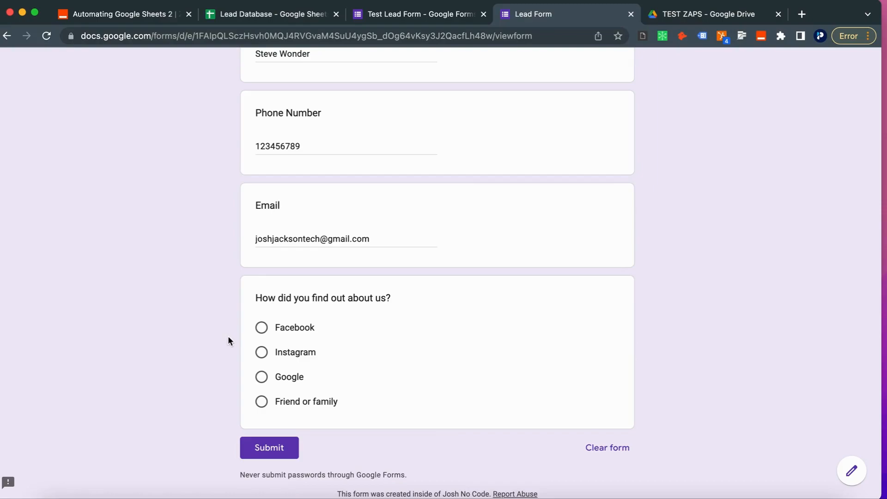
left_click(261, 378)
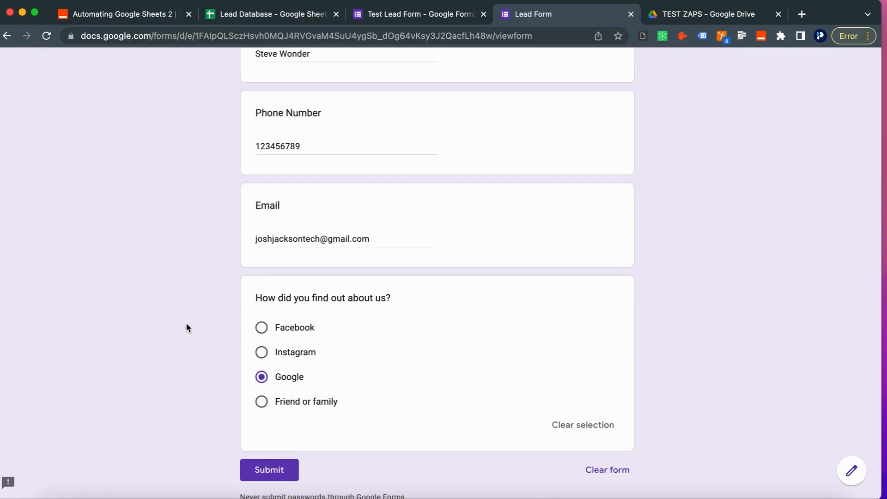
scroll(186, 329, "down", 3)
left_click(258, 404)
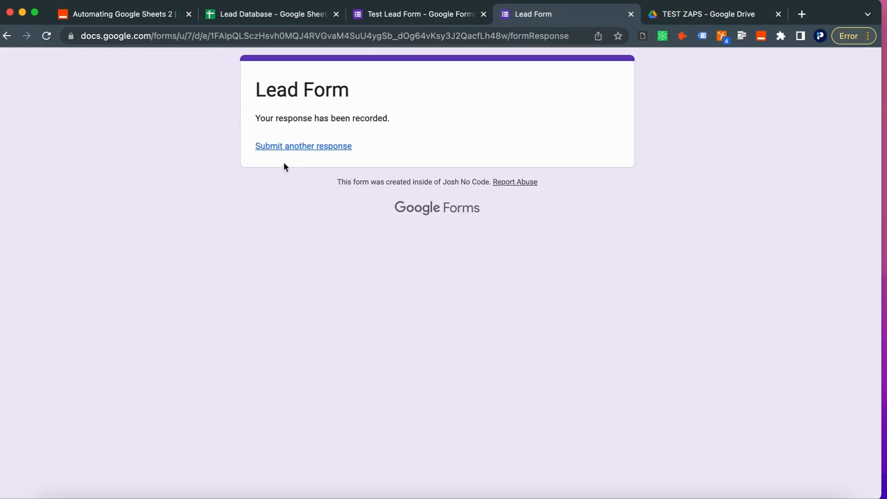
Step: Reload the Lead Database sheet and inspect row 4's new name, phone and Google source
left_click(266, 21)
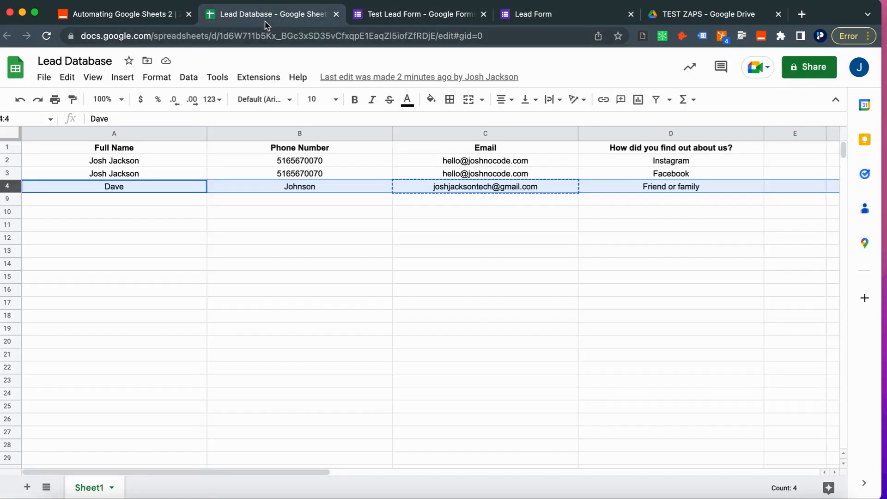
left_click(289, 36)
key("Return")
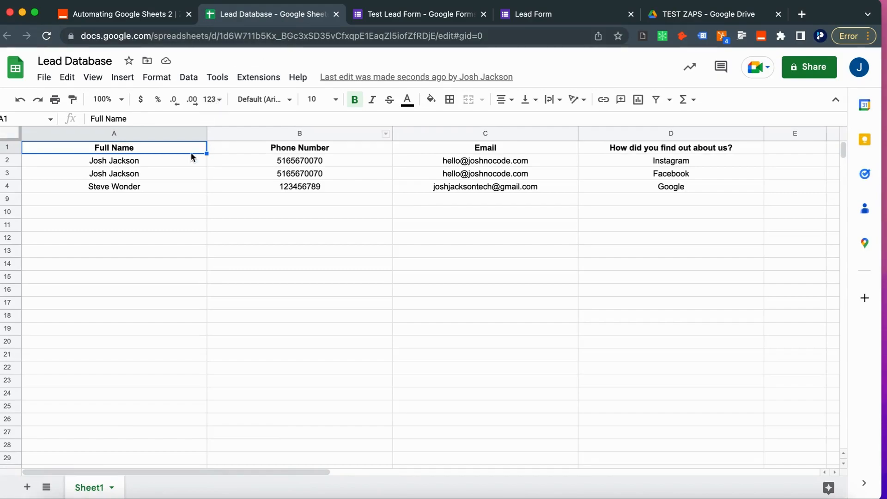
left_click(114, 187)
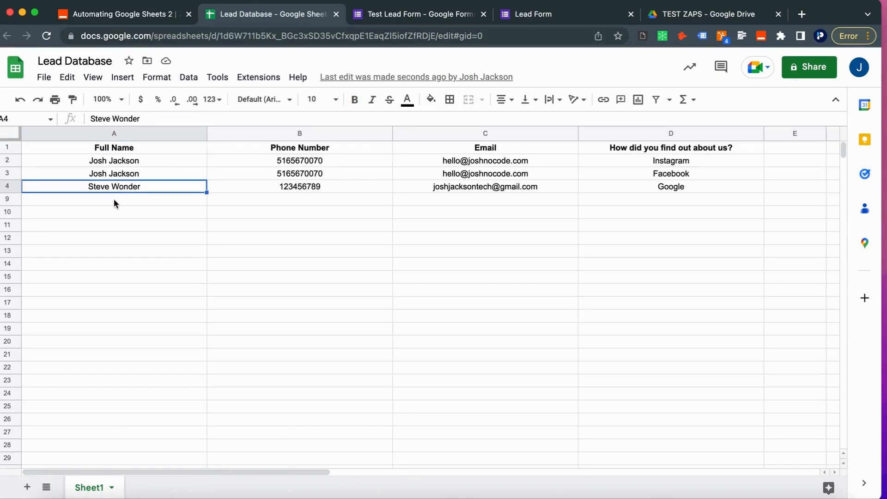
left_click(12, 186)
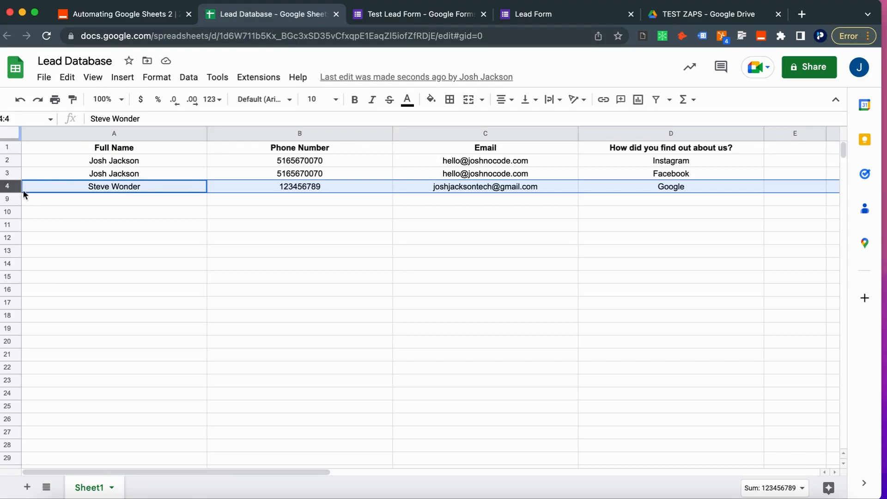
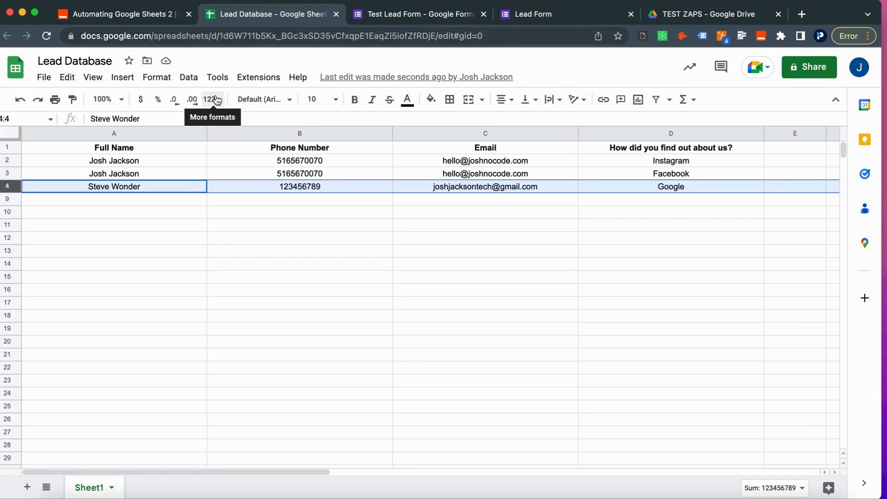
Step: Check the lead message in Slack, then return to the Automating Google Sheets 2 Zap
left_click(621, 497)
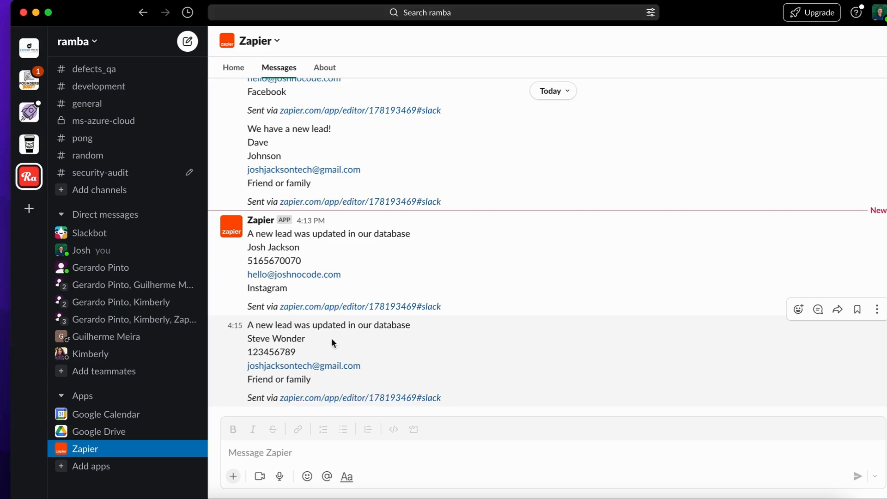
key("ctrl+Left")
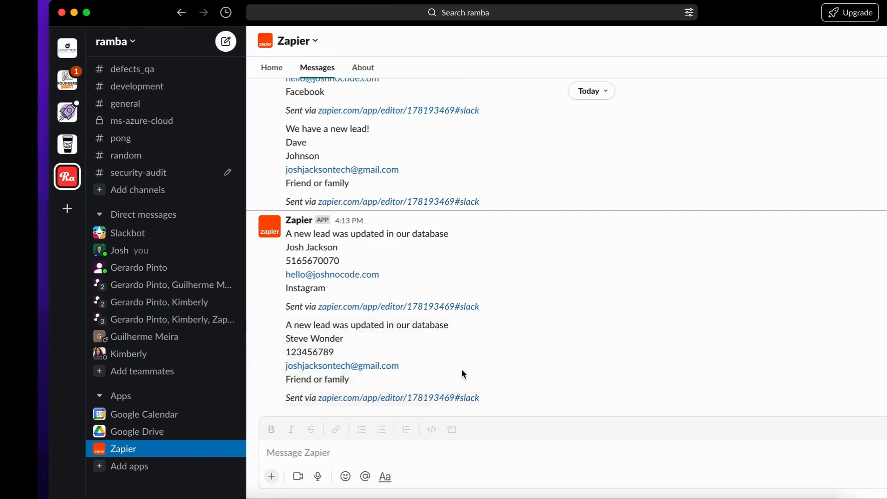
left_click(331, 316)
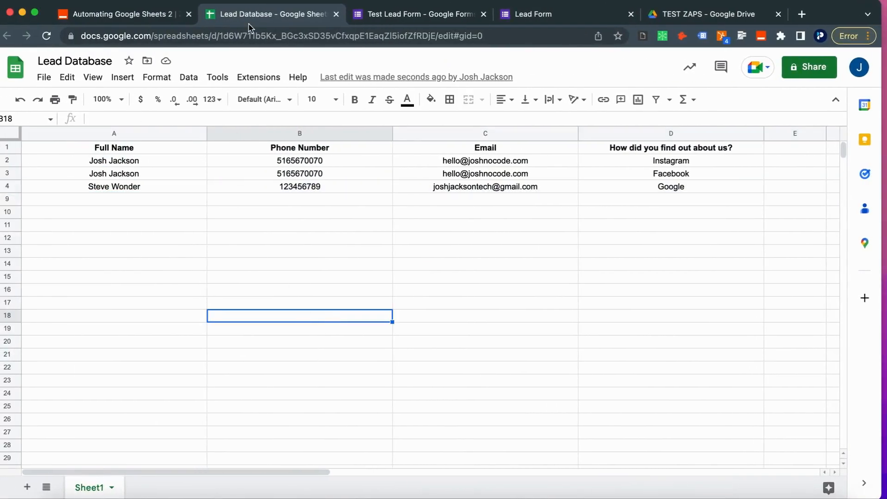
left_click(135, 14)
scroll(148, 391, "down", 5)
scroll(149, 392, "up", 5)
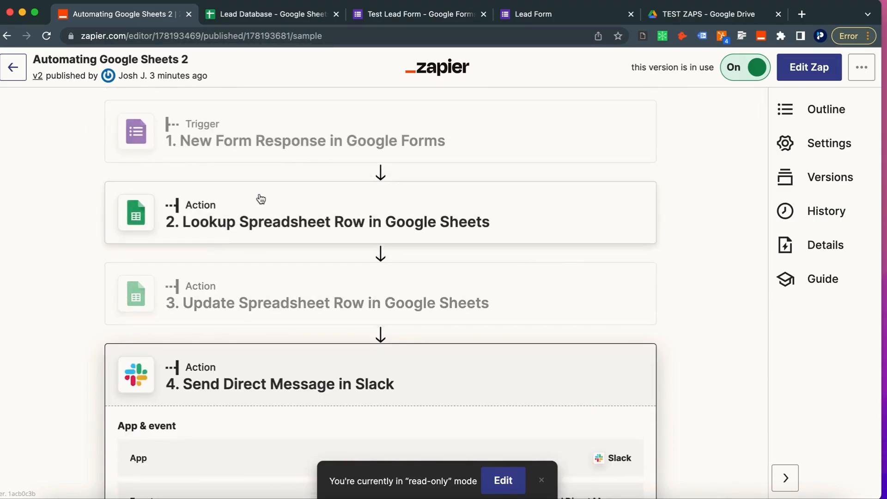
Step: Switch the published Zap to editing and delete the Update Spreadsheet Row step
left_click(491, 298)
scroll(624, 373, "down", 4)
scroll(623, 374, "up", 3)
left_click(505, 481)
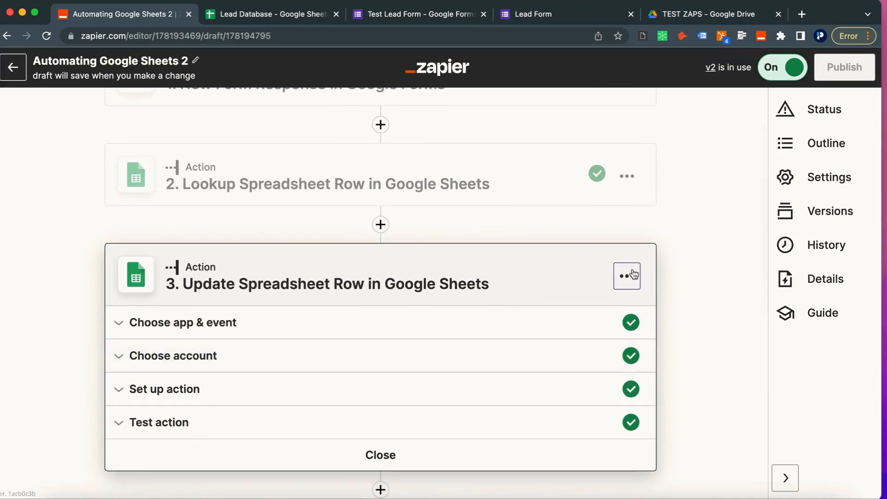
scroll(556, 303, "up", 2)
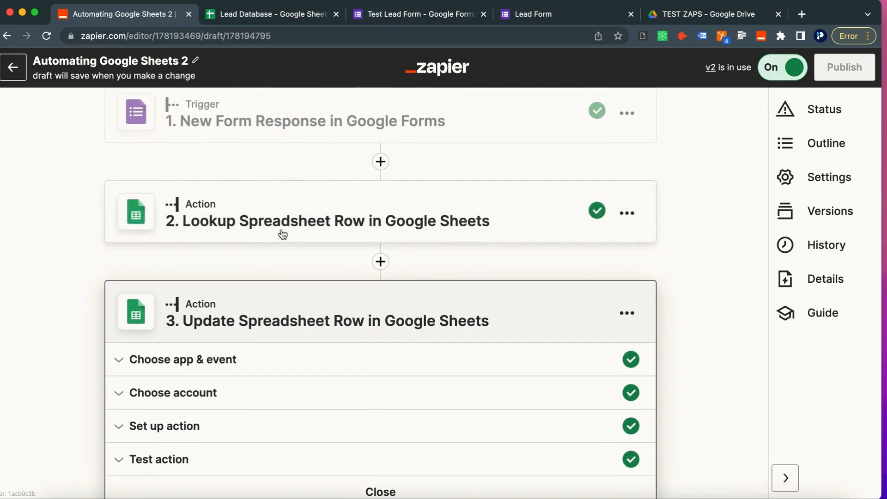
scroll(265, 273, "down", 1)
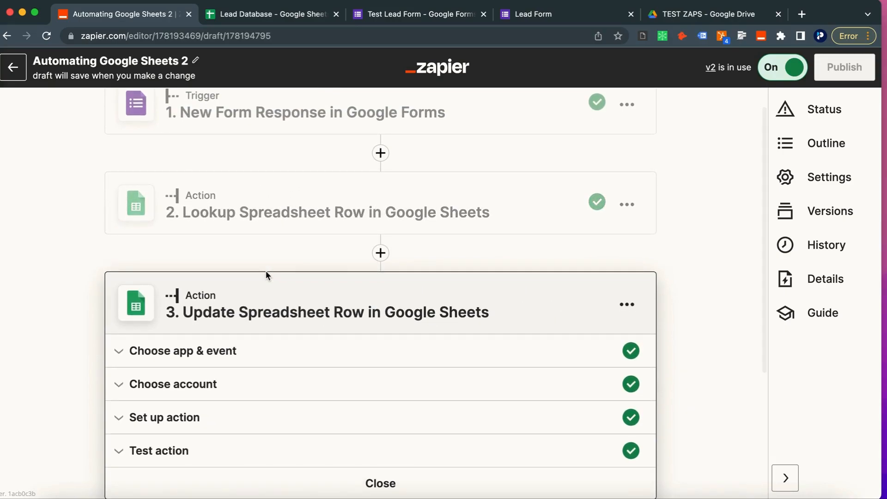
left_click(627, 304)
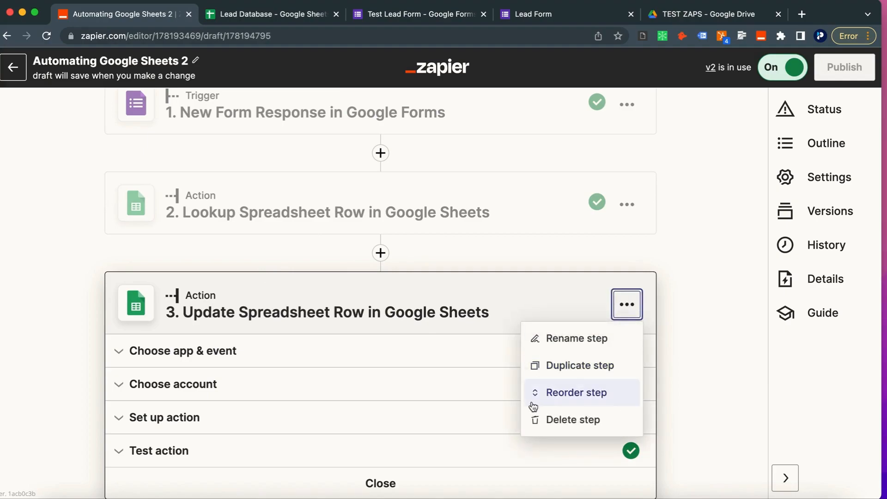
left_click(550, 420)
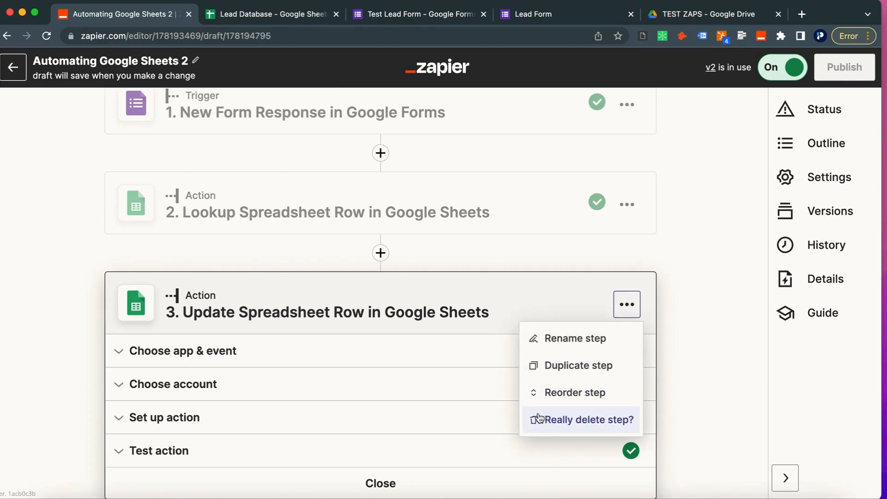
left_click(539, 419)
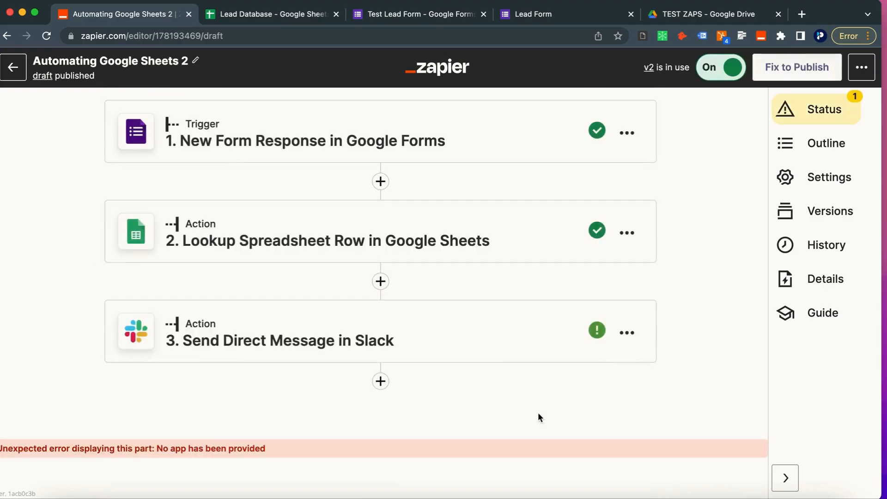
left_click(386, 278)
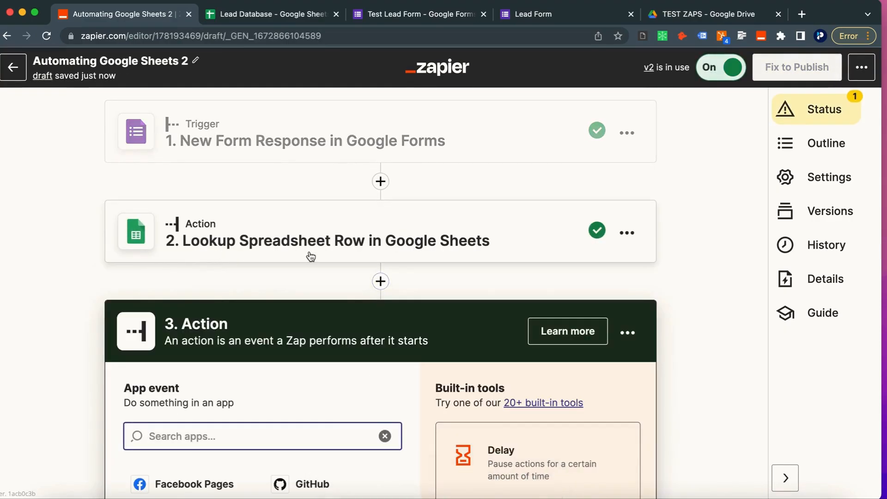
Step: Add a Google Sheets Delete Spreadsheet Row step using the connected Sheets account
scroll(355, 236, "down", 2)
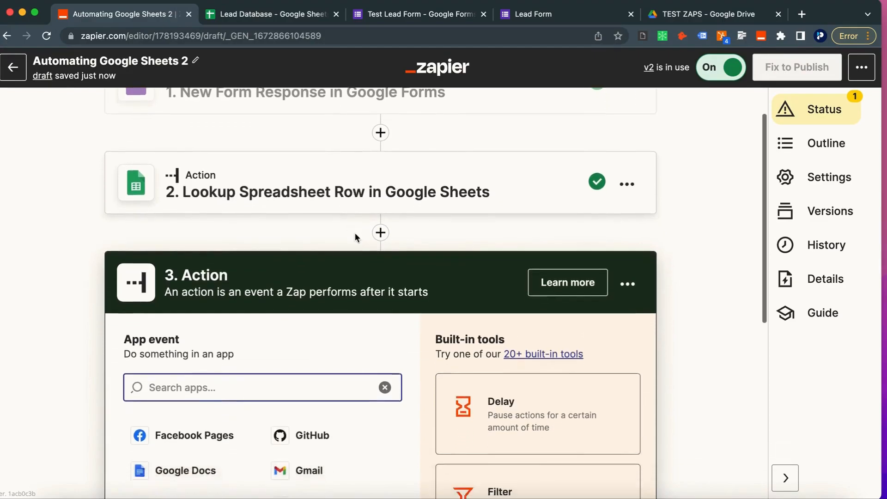
type("sheet")
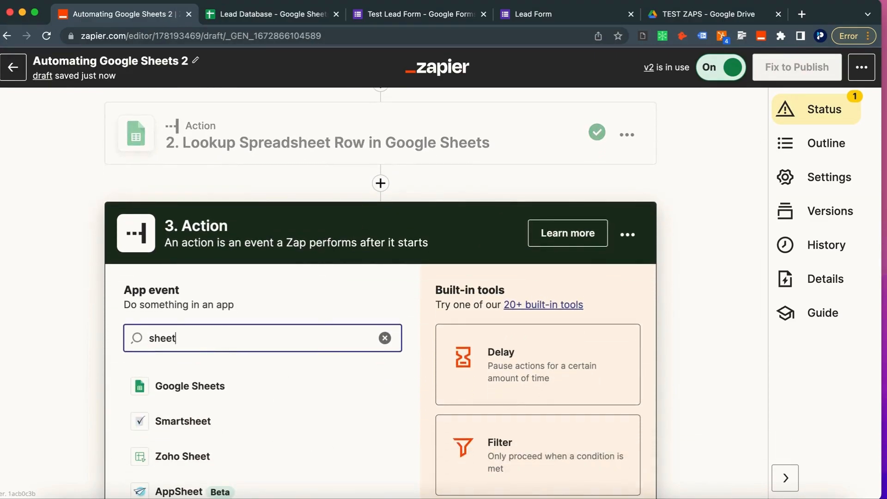
left_click(242, 386)
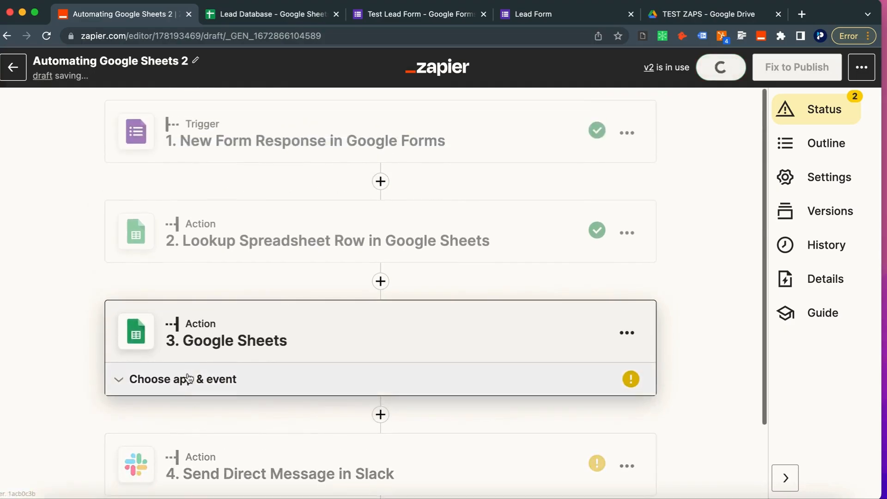
left_click(189, 379)
scroll(188, 374, "down", 3)
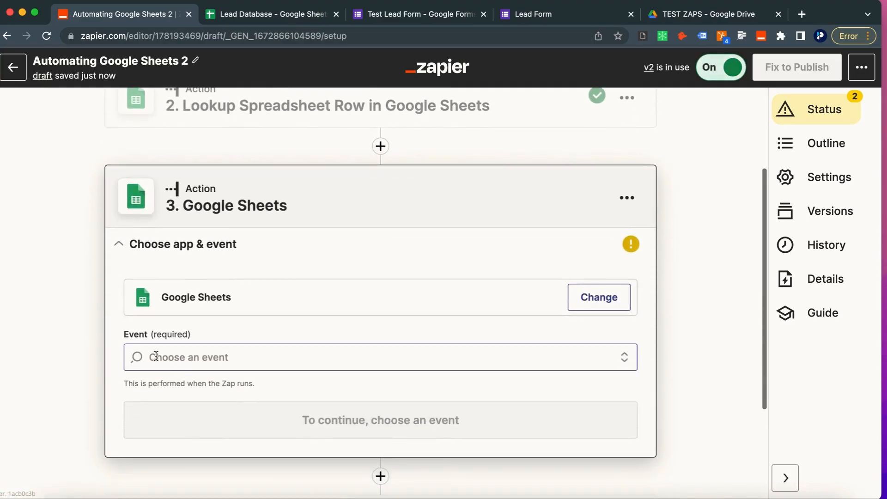
left_click(157, 357)
type("dele")
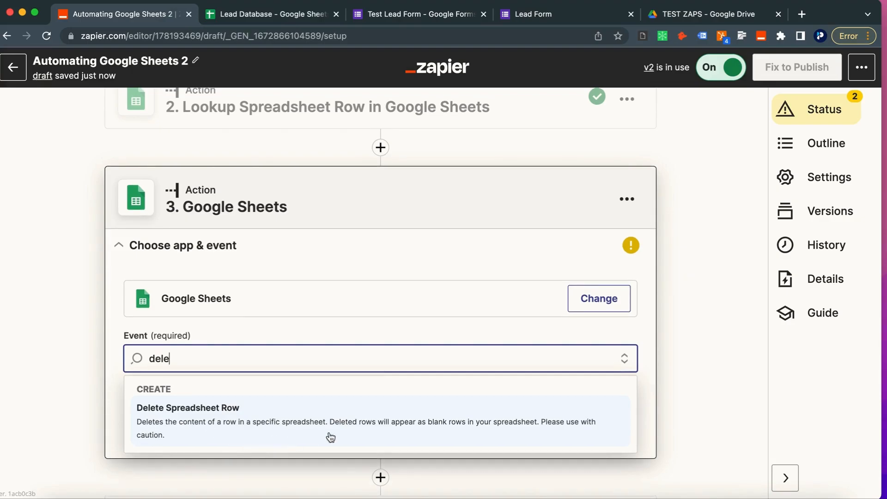
left_click(362, 436)
left_click(332, 423)
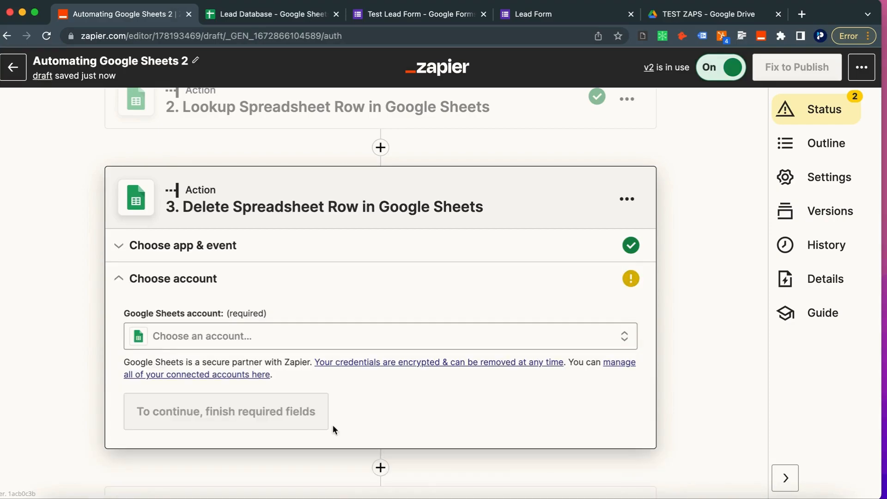
left_click(236, 349)
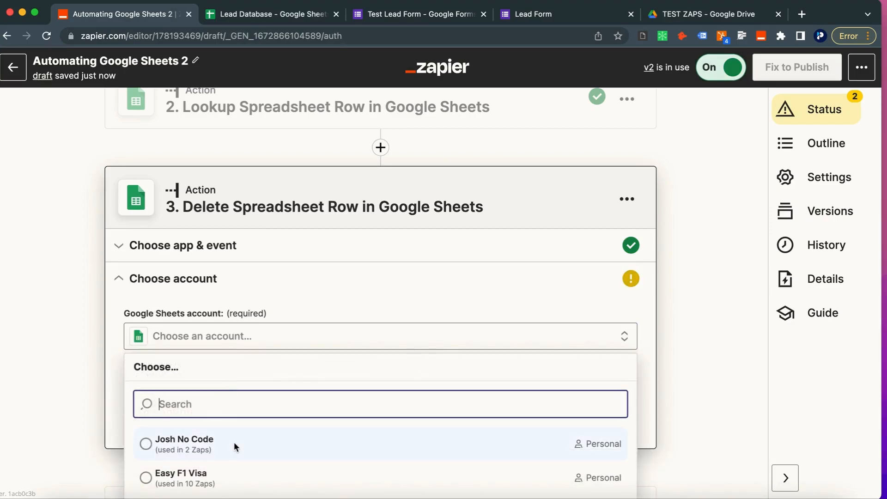
left_click(234, 442)
left_click(142, 409)
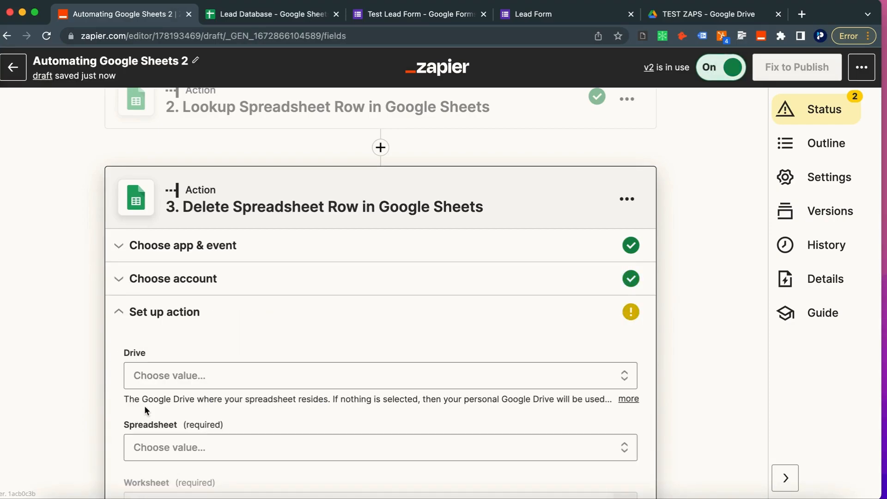
Step: Set the Drive to My Google Drive and map Spreadsheet to the lookup step's ID
left_click(145, 376)
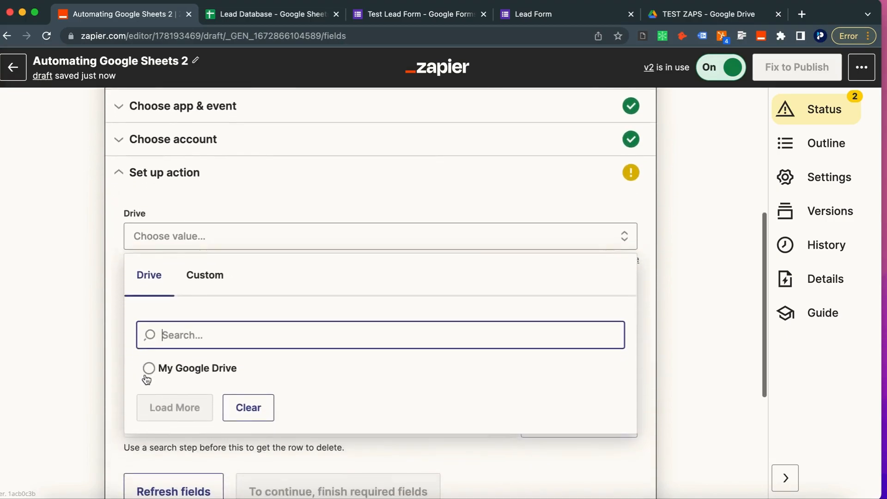
left_click(145, 373)
left_click(168, 307)
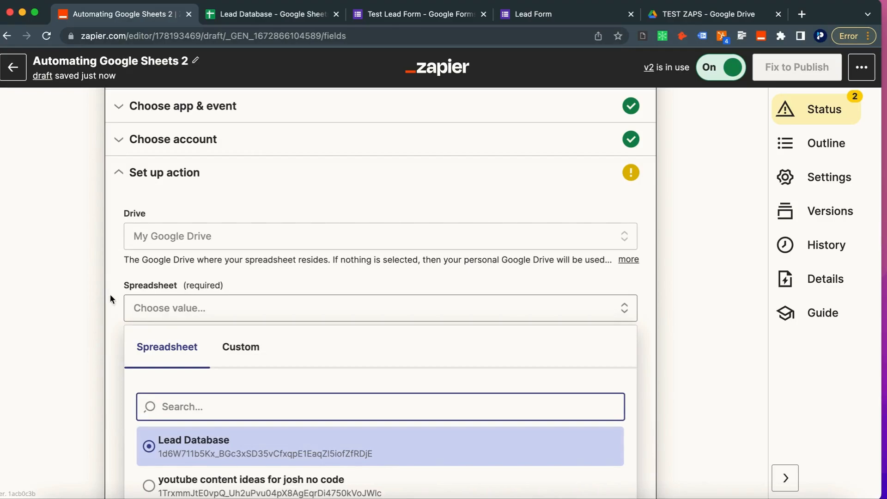
left_click(244, 353)
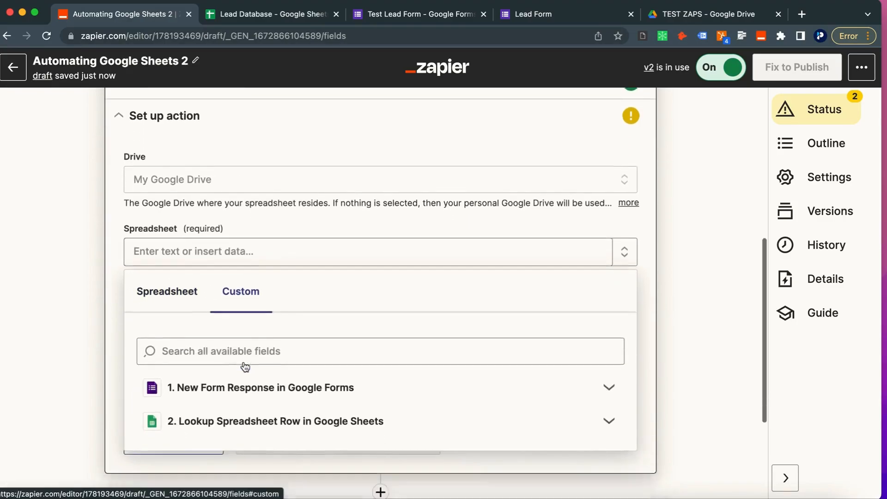
left_click(228, 402)
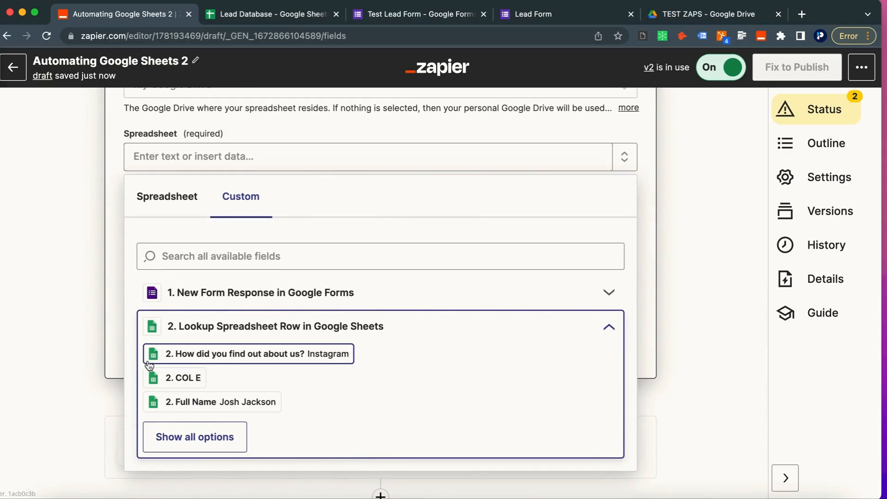
left_click(183, 432)
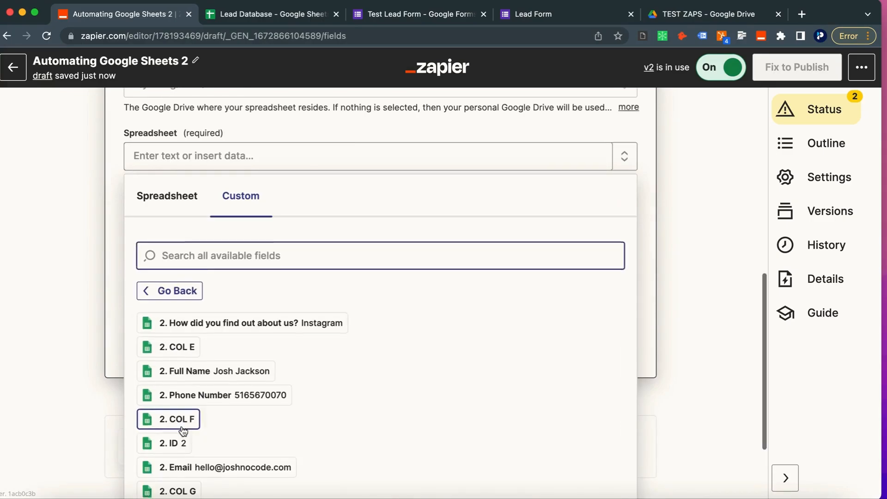
scroll(180, 299, "up", 2)
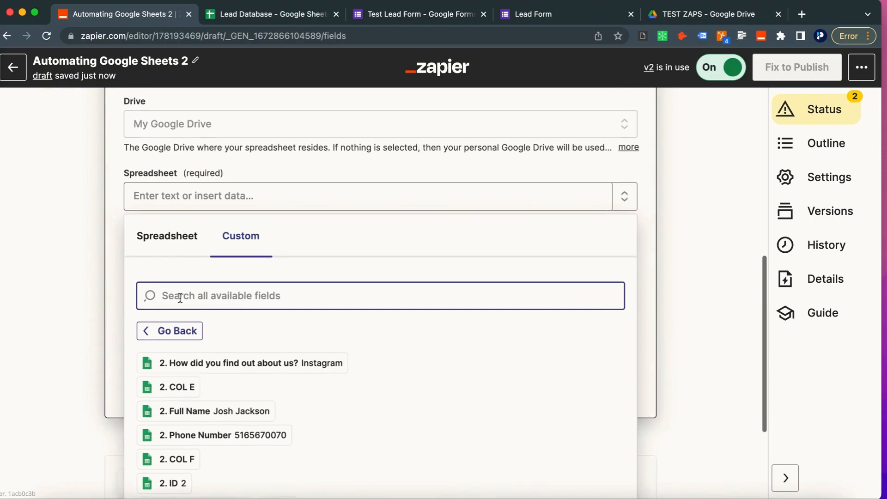
scroll(180, 323, "down", 1)
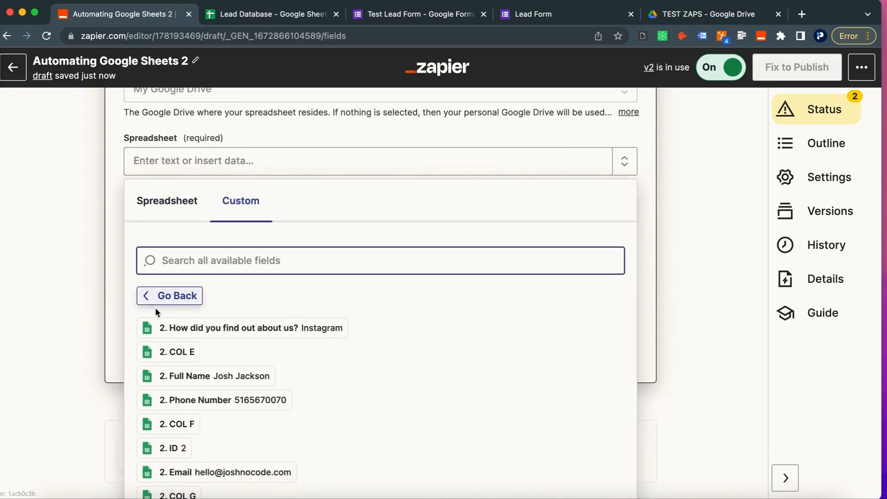
scroll(176, 343, "down", 2)
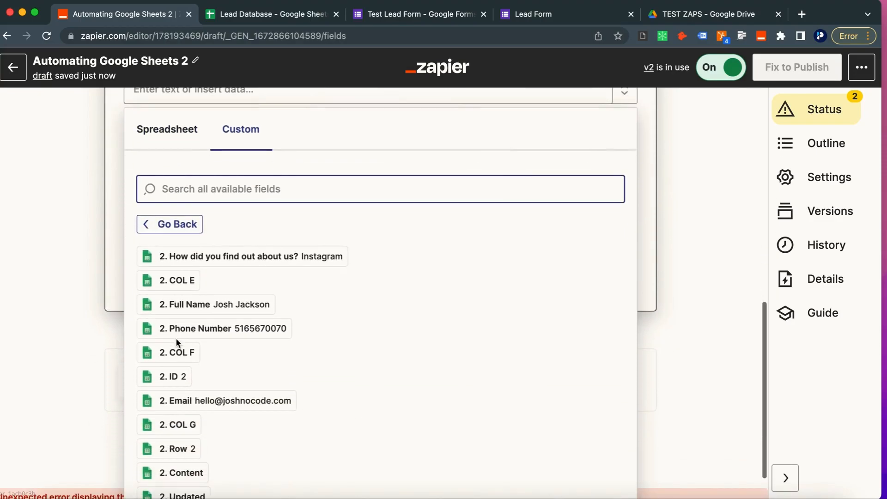
left_click(169, 377)
left_click(70, 287)
scroll(60, 229, "up", 1)
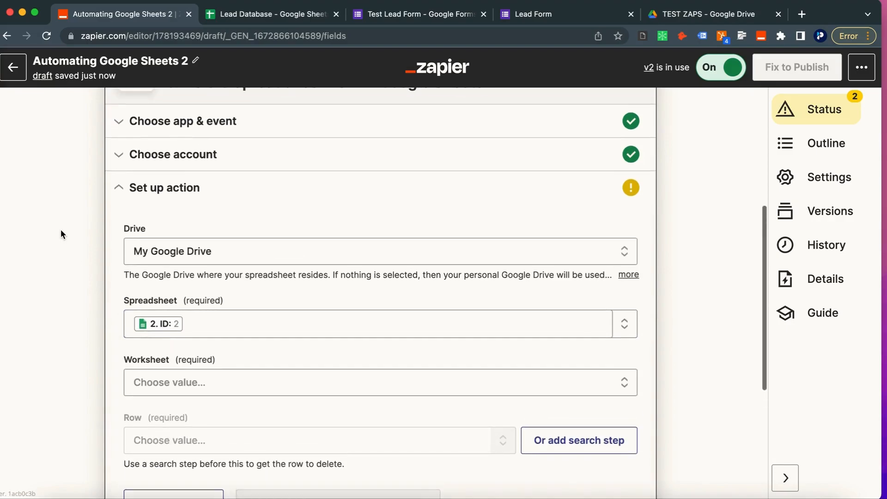
scroll(82, 283, "down", 1)
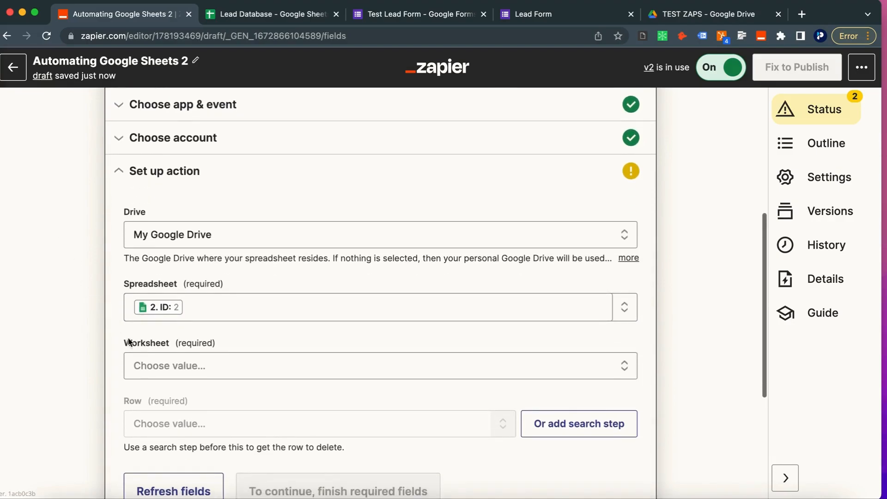
Step: Try the Worksheet dropdown, clear it after 'Unable to load choices', and retry loading
left_click(152, 367)
scroll(173, 437, "down", 1)
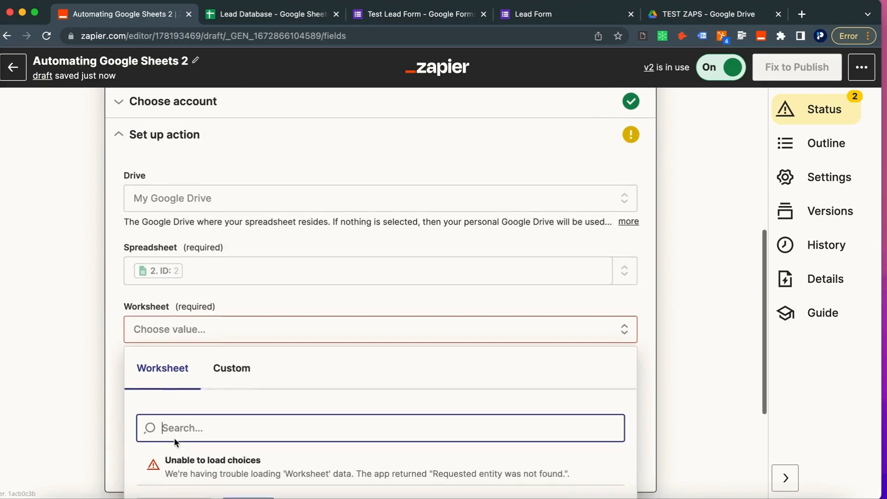
scroll(175, 452, "down", 1)
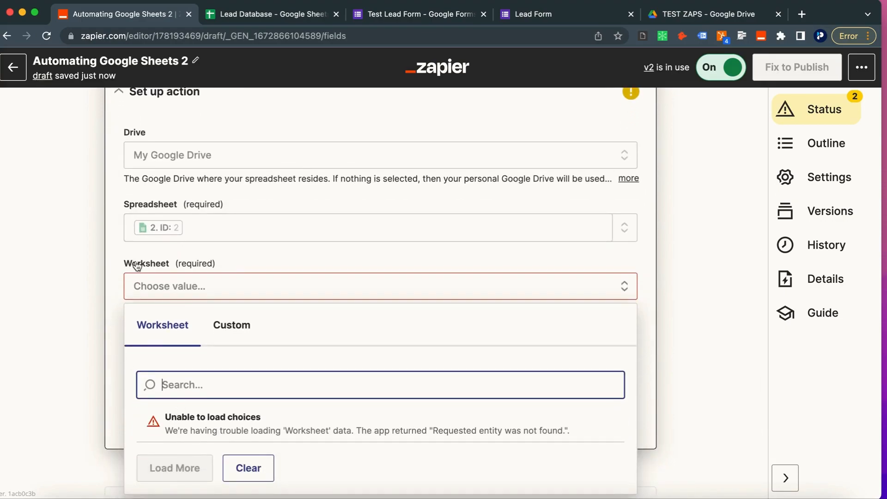
left_click(253, 468)
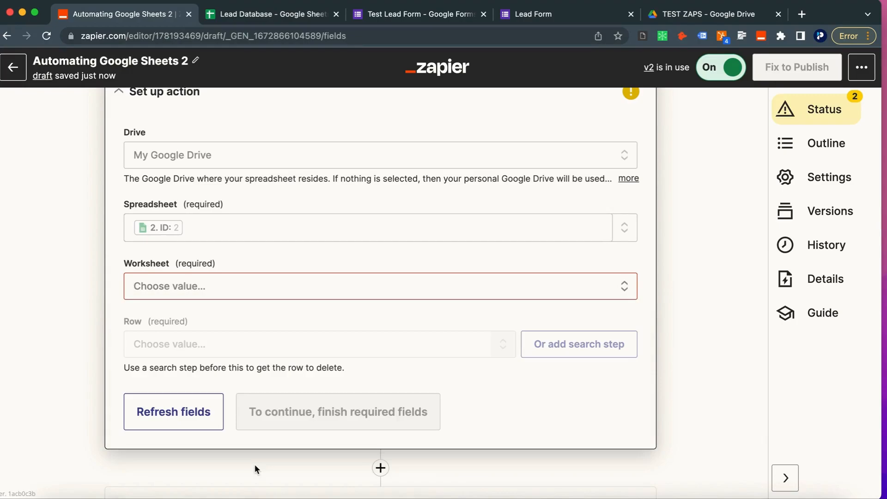
left_click(203, 286)
scroll(225, 351, "up", 10)
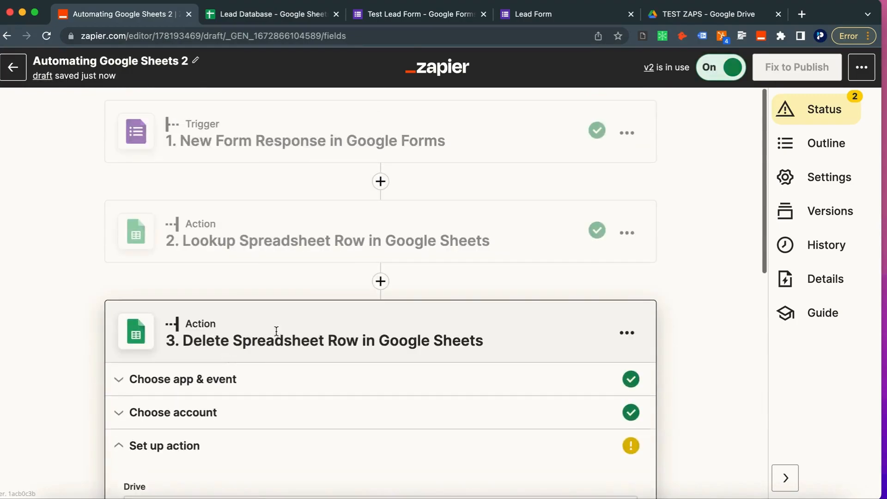
Step: Remove both the lookup step and the delete row step from the Zap
left_click(627, 232)
left_click(562, 350)
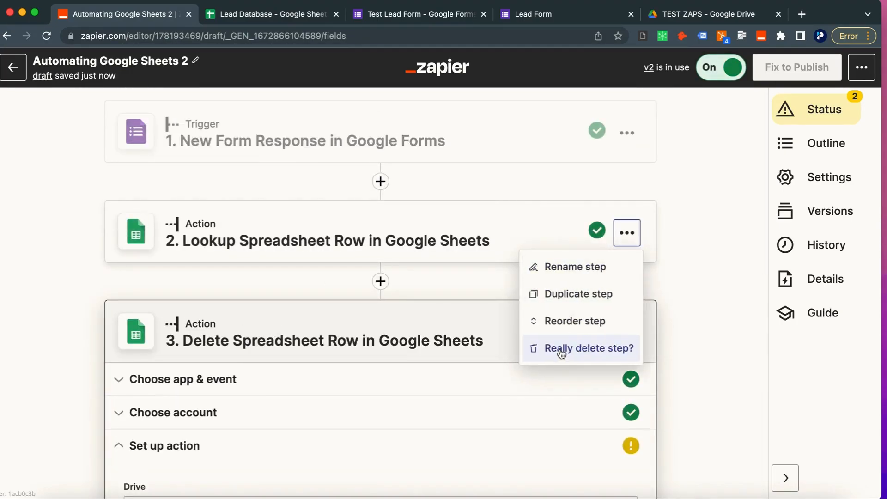
left_click(562, 350)
left_click(627, 233)
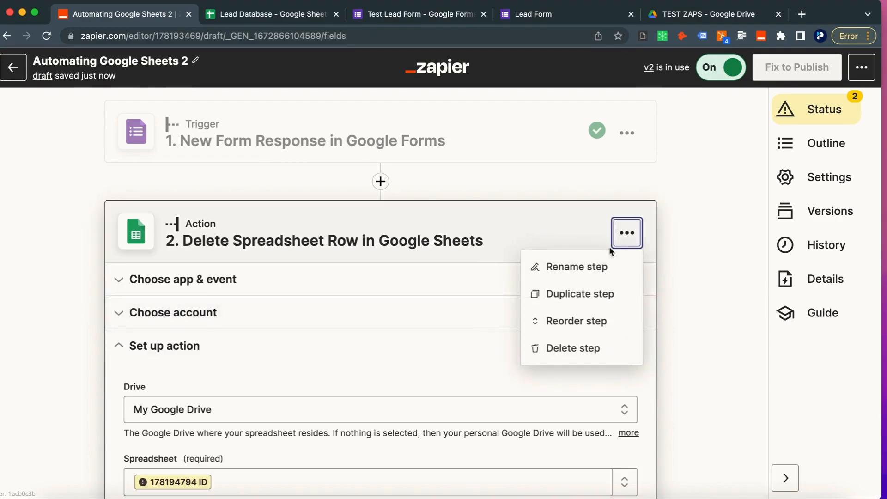
left_click(582, 349)
left_click(582, 350)
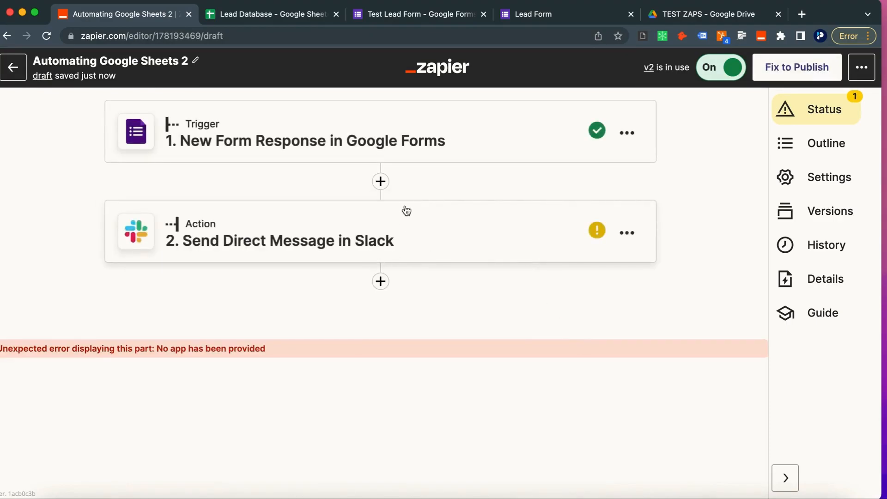
Step: Add a Google Sheets Lookup Spreadsheet Row step after the form trigger with the first Sheets account
left_click(381, 181)
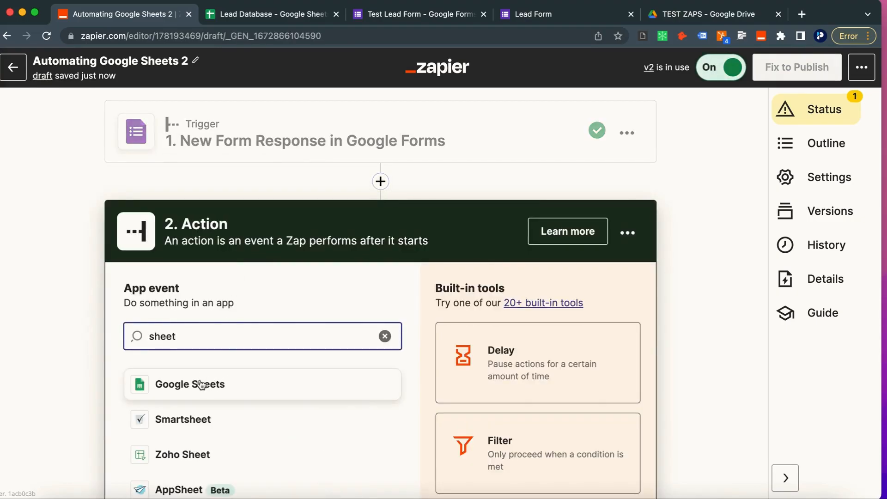
left_click(218, 382)
left_click(208, 282)
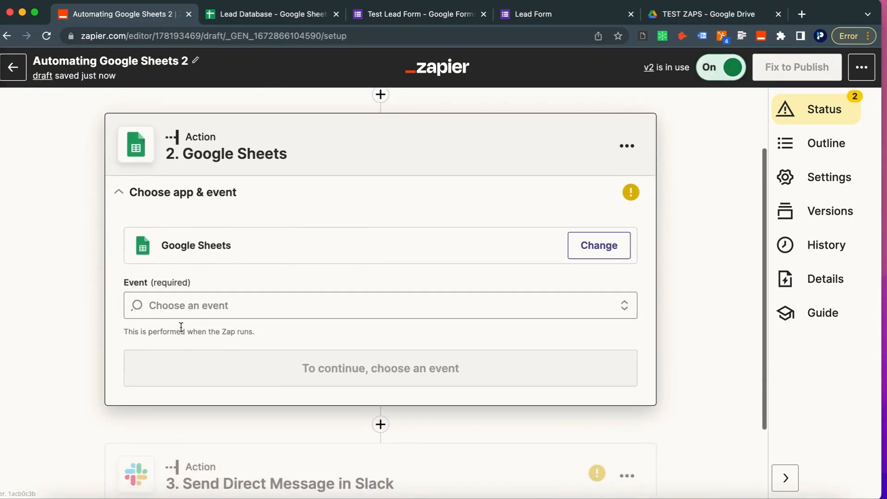
left_click(181, 303)
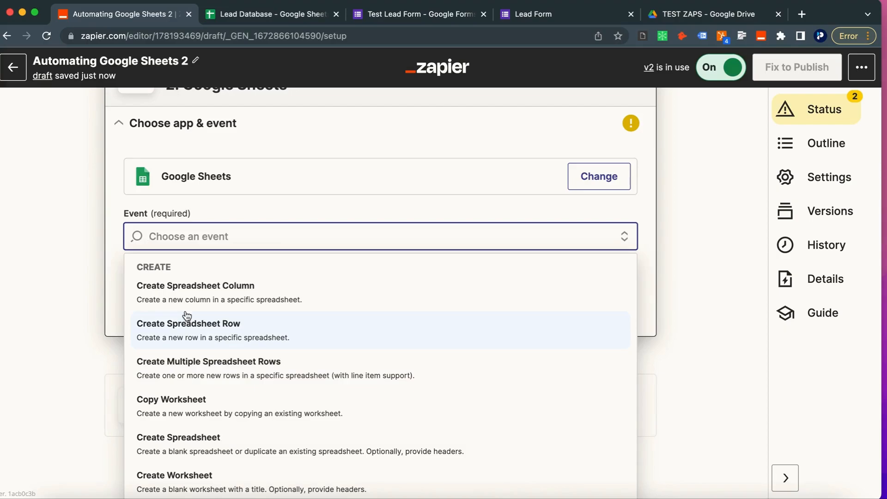
type("find")
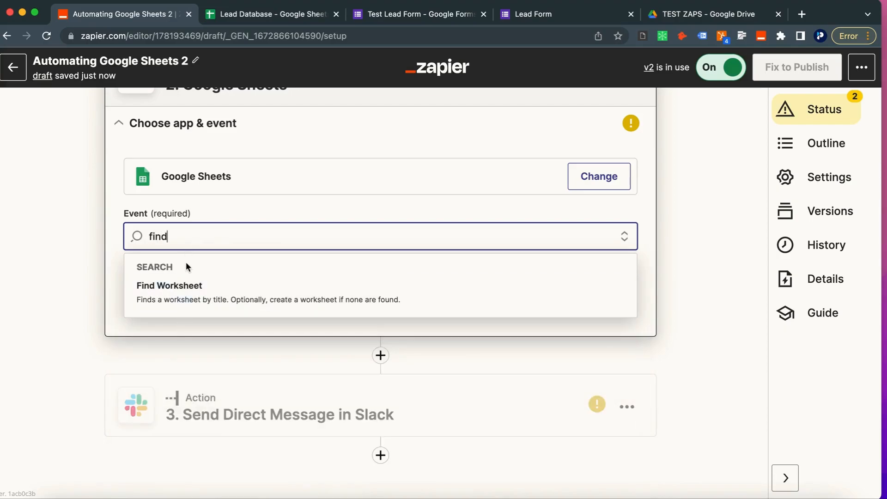
key("BackSpace")
key("BackSpace")
key("BackSpace")
key("BackSpace")
scroll(241, 386, "down", 10)
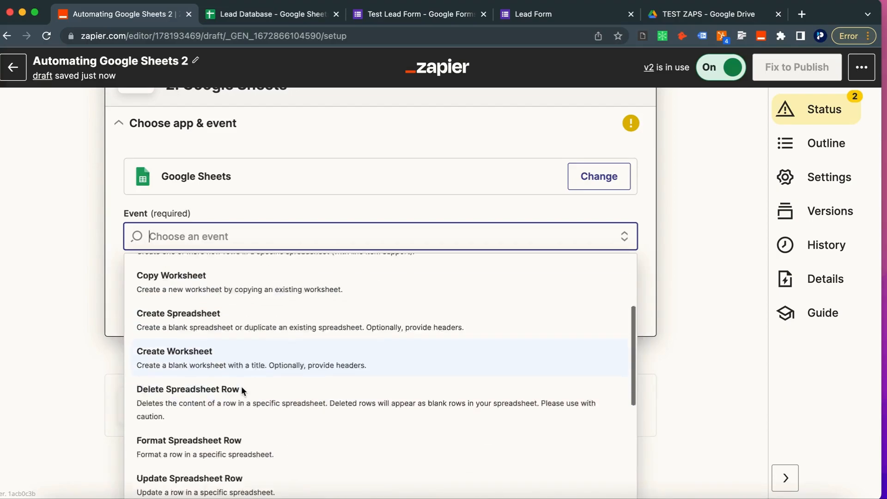
scroll(228, 417, "down", 2)
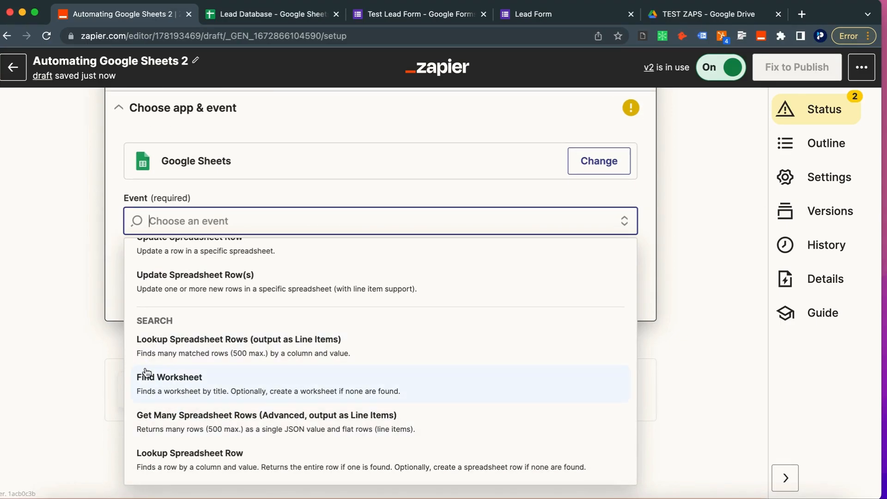
left_click(178, 467)
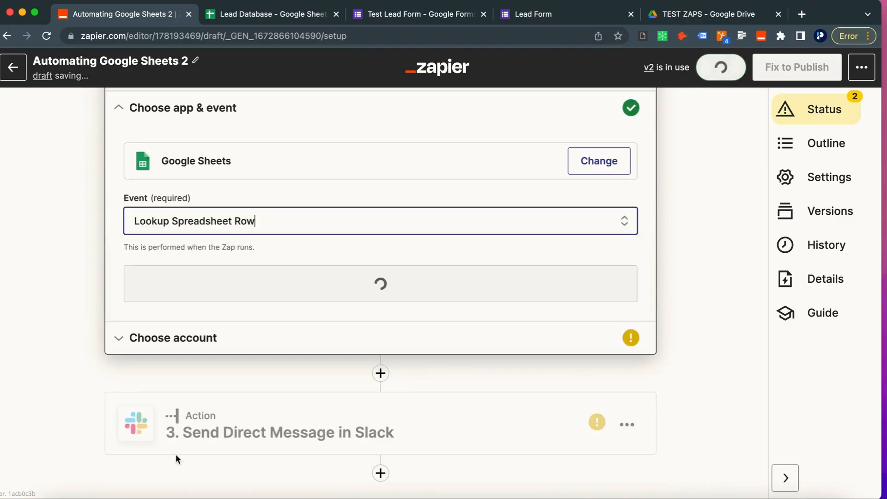
left_click(204, 287)
left_click(214, 199)
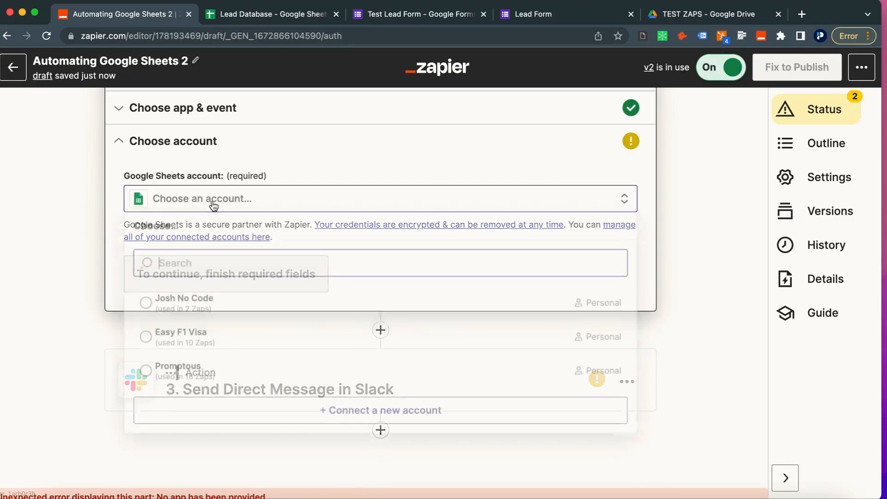
left_click(162, 308)
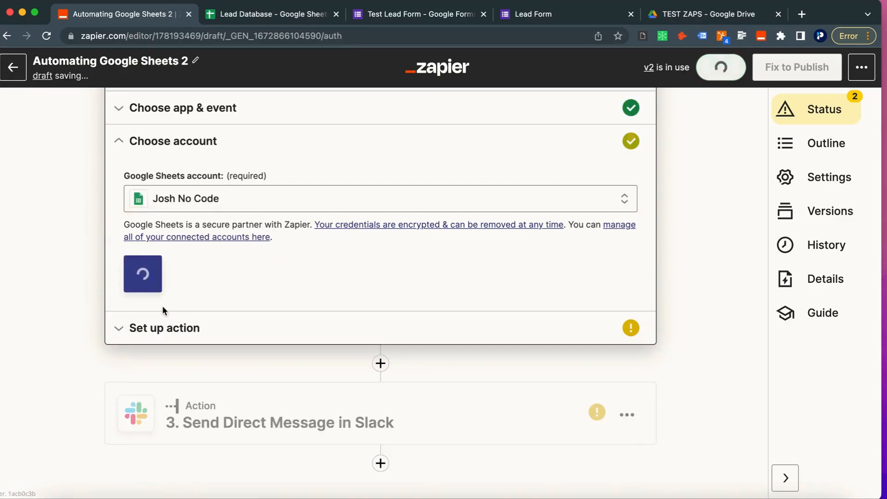
left_click(160, 286)
Step: Point the lookup at My Google Drive, the Lead Database spreadsheet, and Sheet1
left_click(163, 238)
left_click(170, 378)
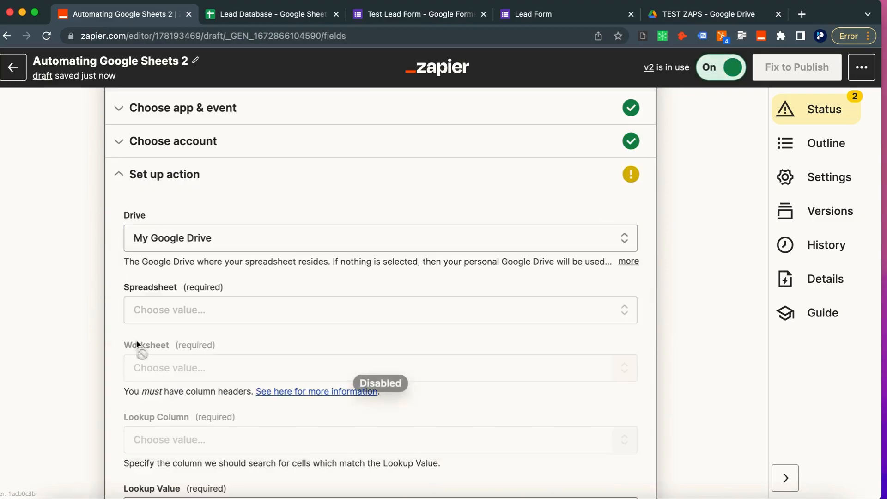
left_click(182, 308)
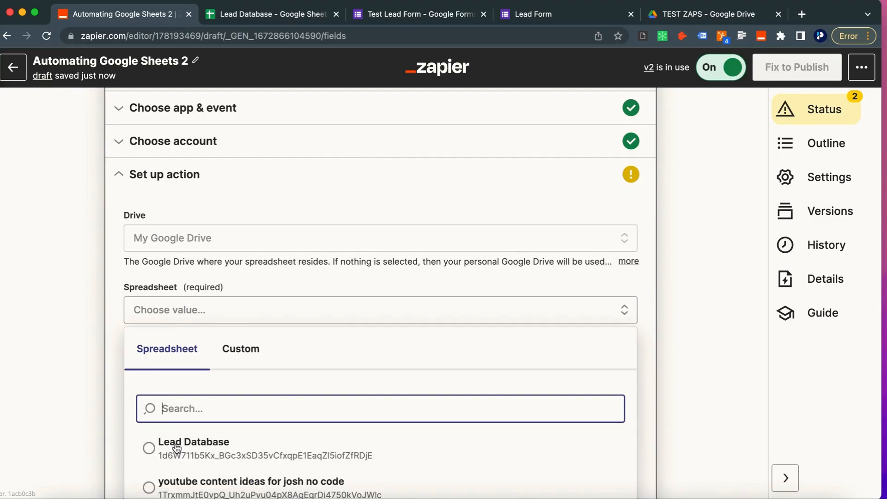
left_click(176, 447)
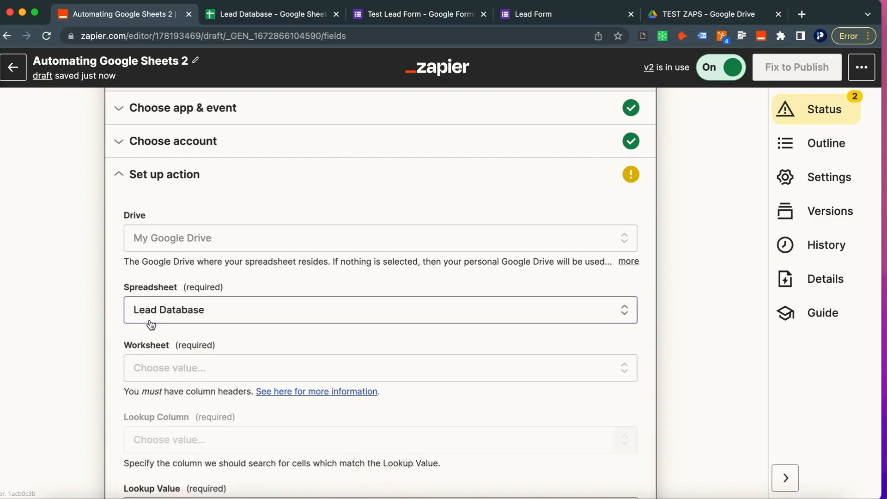
scroll(152, 318, "up", 3)
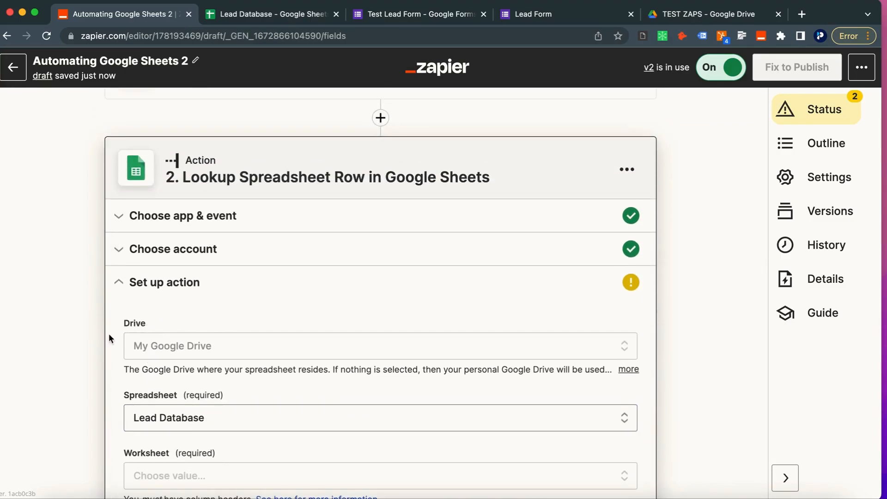
scroll(109, 333, "down", 4)
left_click(166, 381)
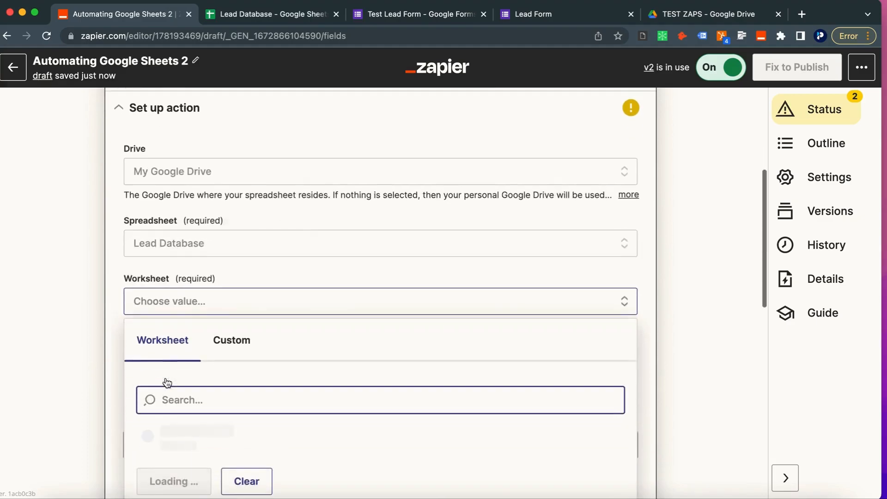
left_click(165, 397)
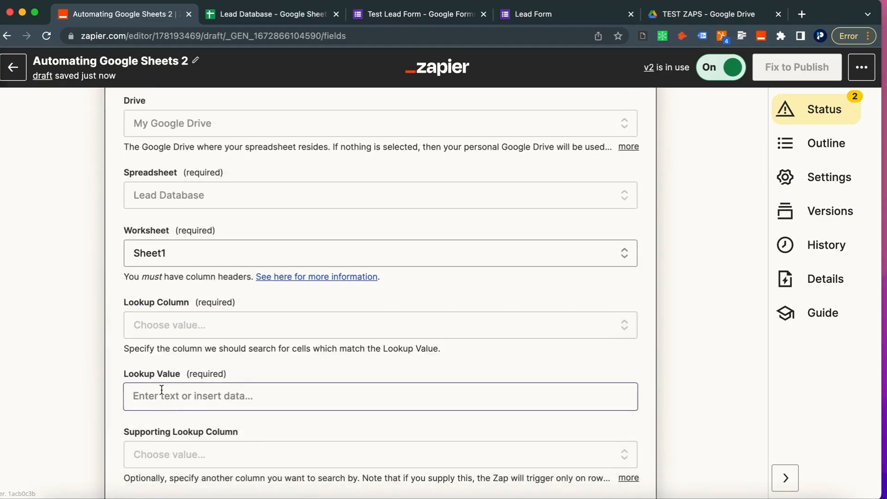
Step: Search by the Email column, leaving the supporting lookup column empty, and refresh fields
left_click(170, 334)
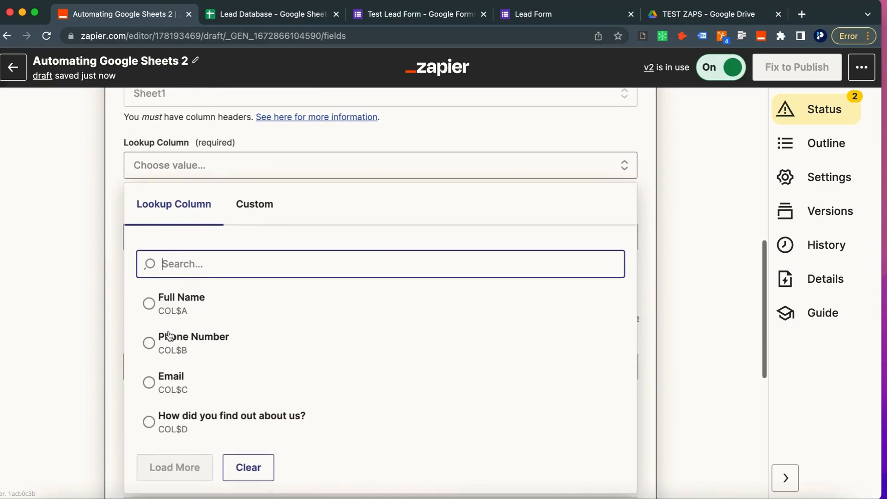
type("email")
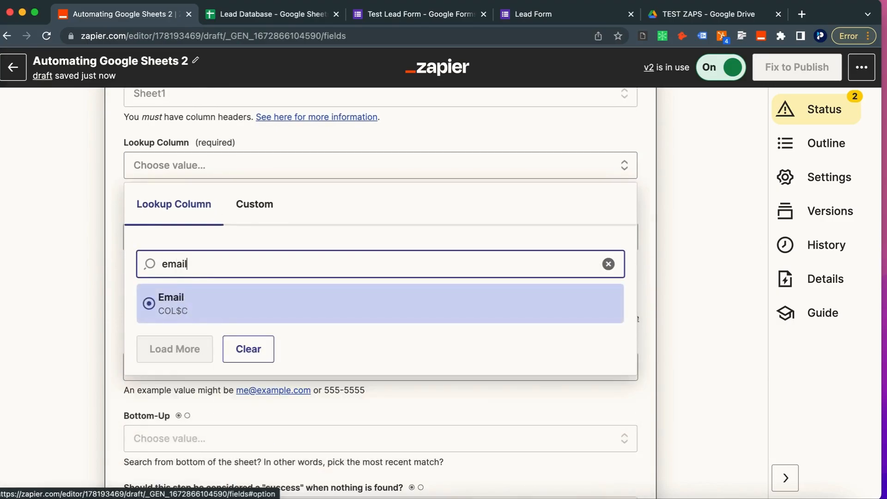
left_click(191, 309)
left_click(155, 296)
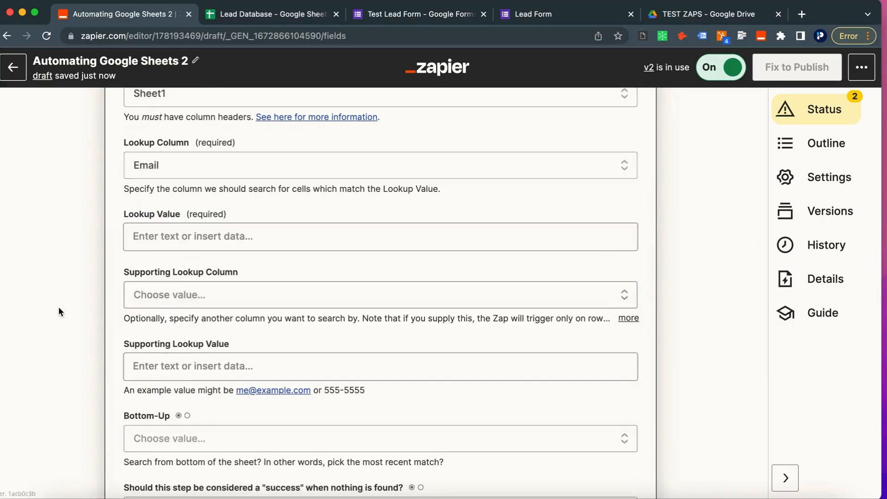
left_click(58, 307)
scroll(162, 415, "down", 8)
left_click(168, 276)
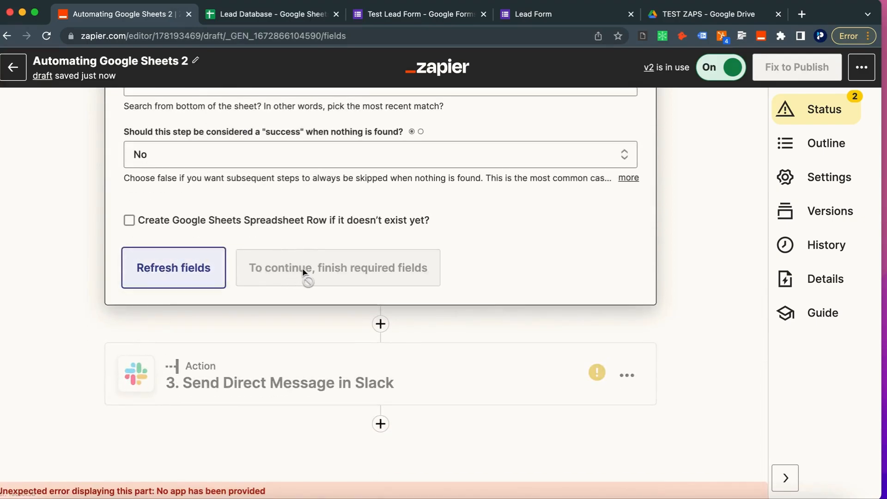
scroll(277, 266, "up", 10)
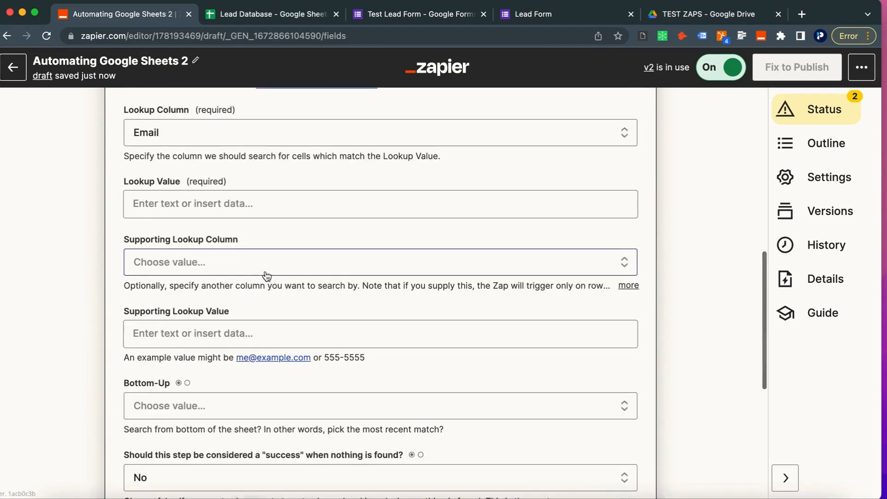
Step: Use the form's '1. Email' answer as the Lookup Value and continue to testing
left_click(181, 305)
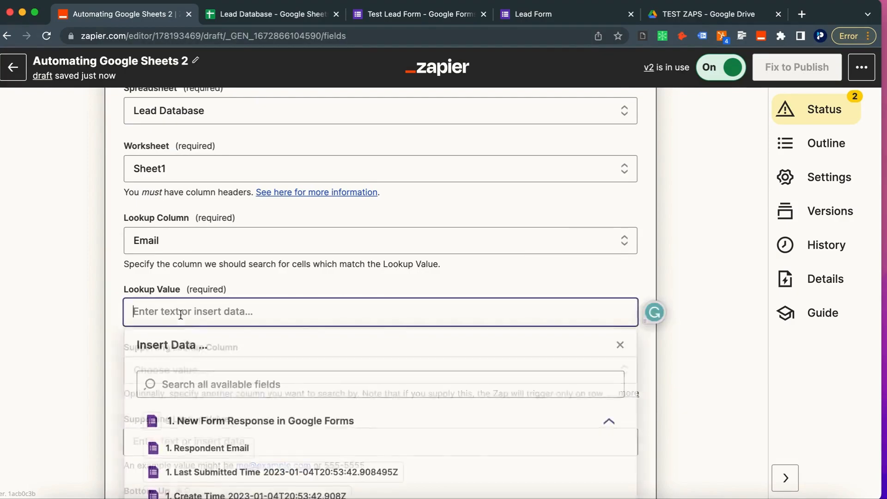
left_click(191, 448)
scroll(198, 435, "down", 3)
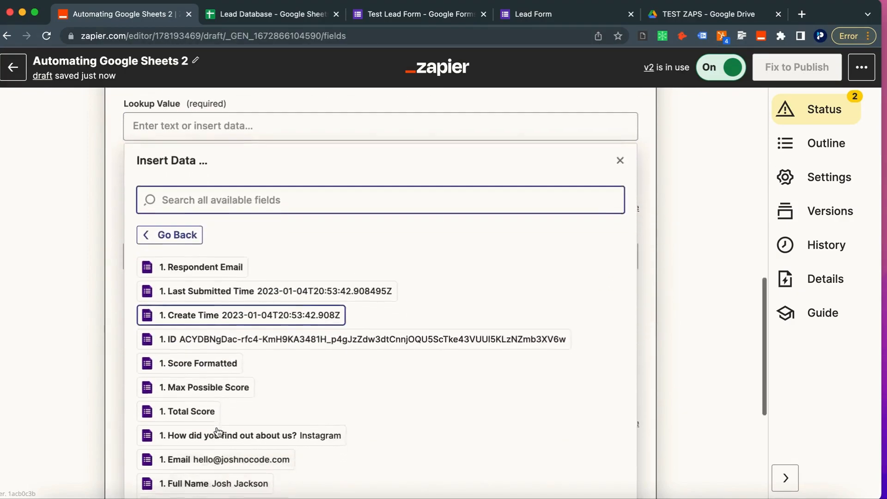
left_click(197, 434)
scroll(86, 362, "up", 2)
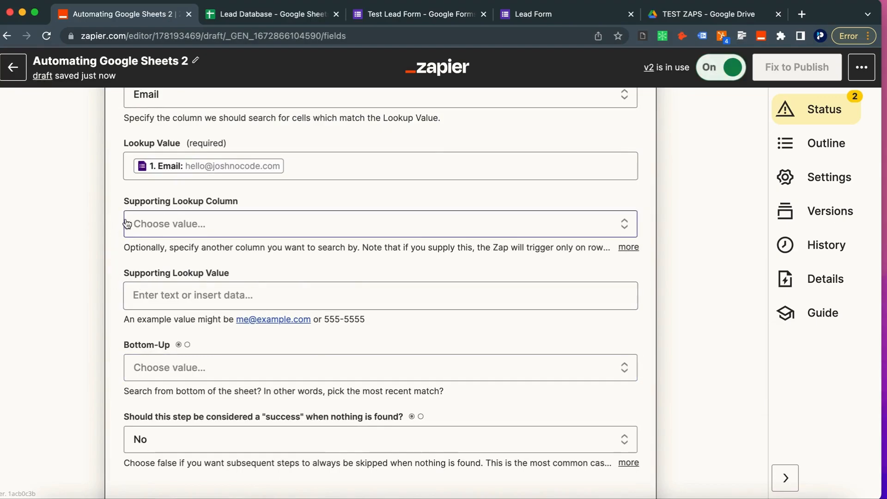
scroll(135, 295, "down", 4)
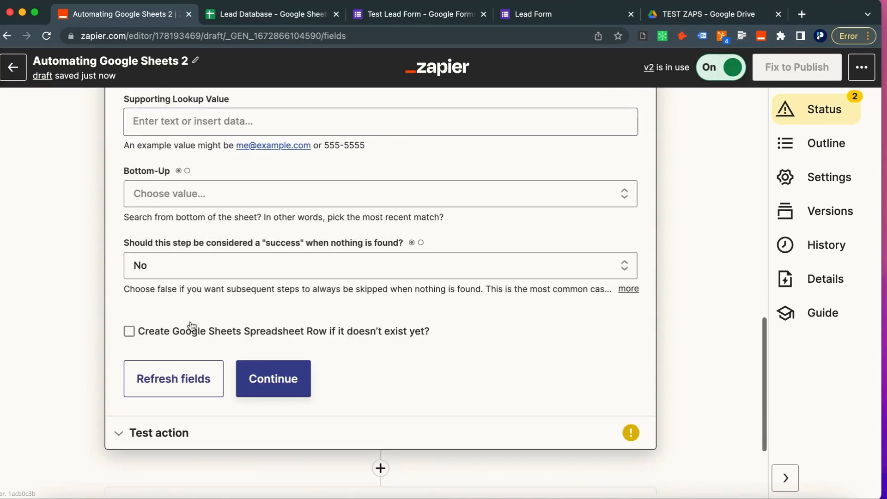
left_click(284, 378)
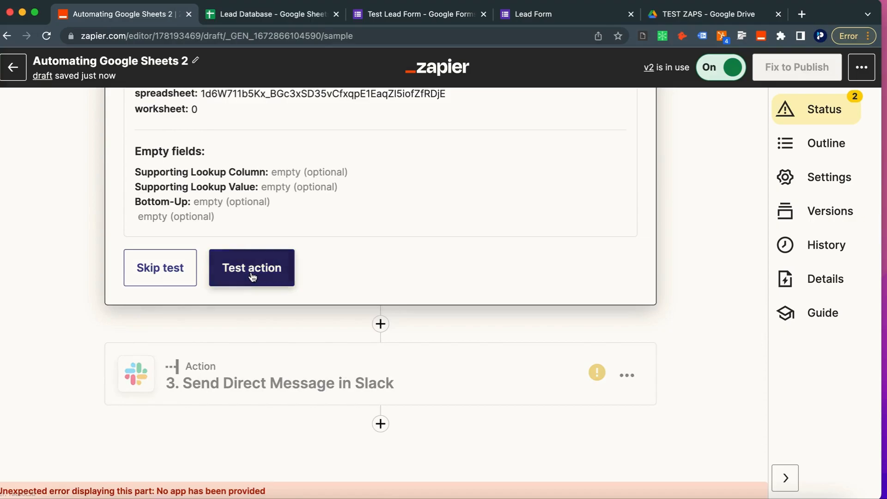
Step: Test the lookup, which finds the lead in row 2, and continue toward the Slack step
left_click(251, 276)
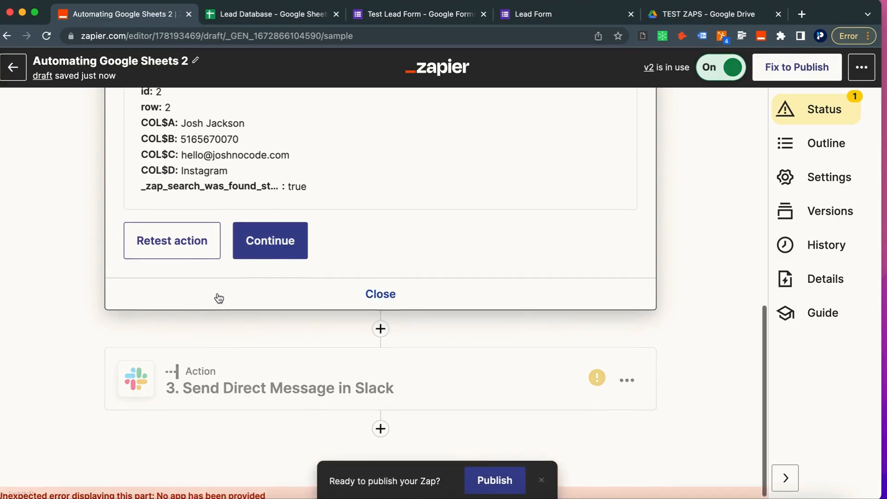
left_click(226, 395)
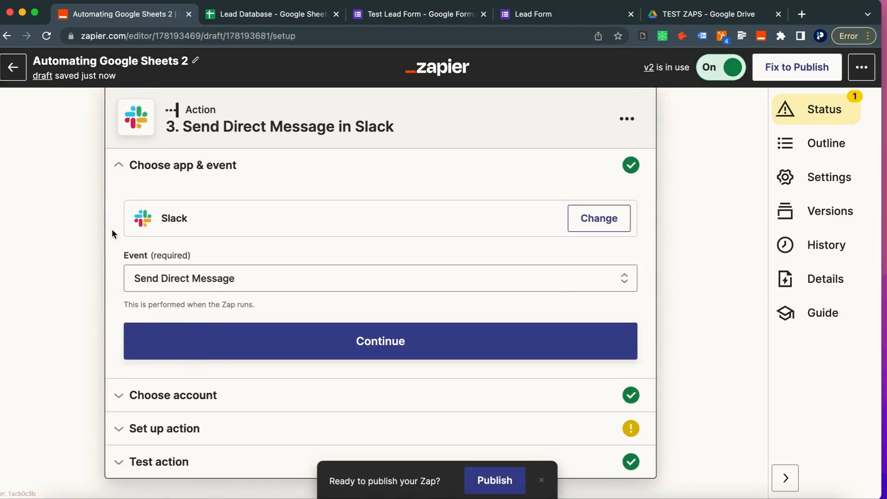
scroll(112, 230, "up", 2)
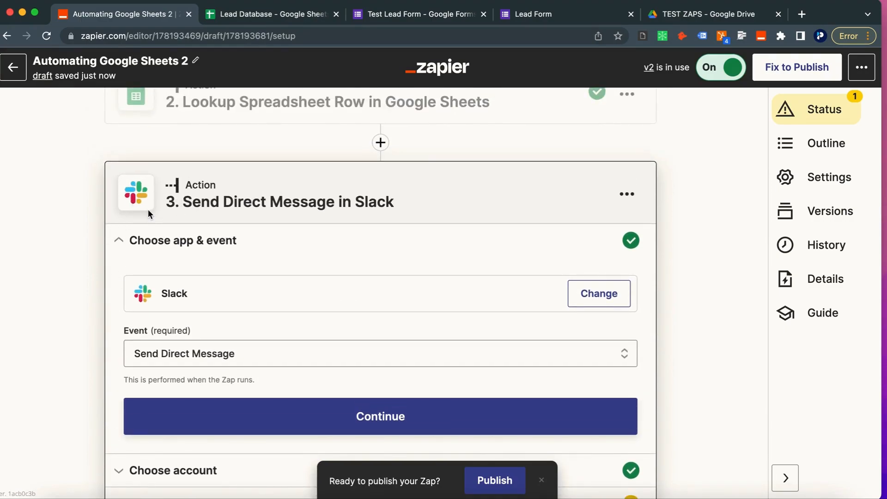
scroll(382, 217, "up", 2)
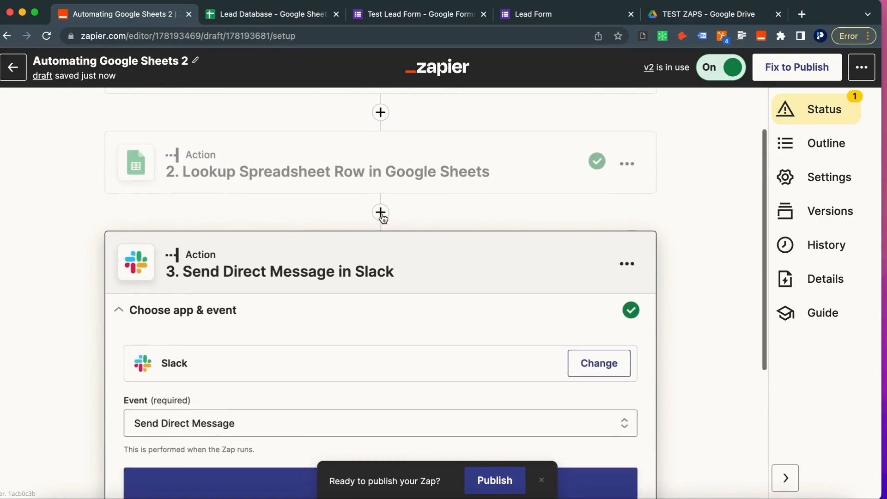
Step: Insert a Google Sheets Delete Spreadsheet Row step before Slack and connect the Sheets account
left_click(380, 213)
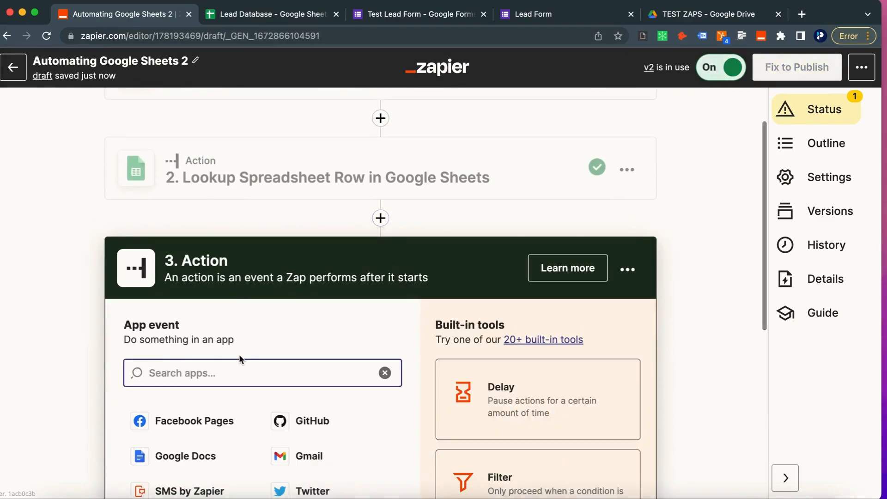
type("shee")
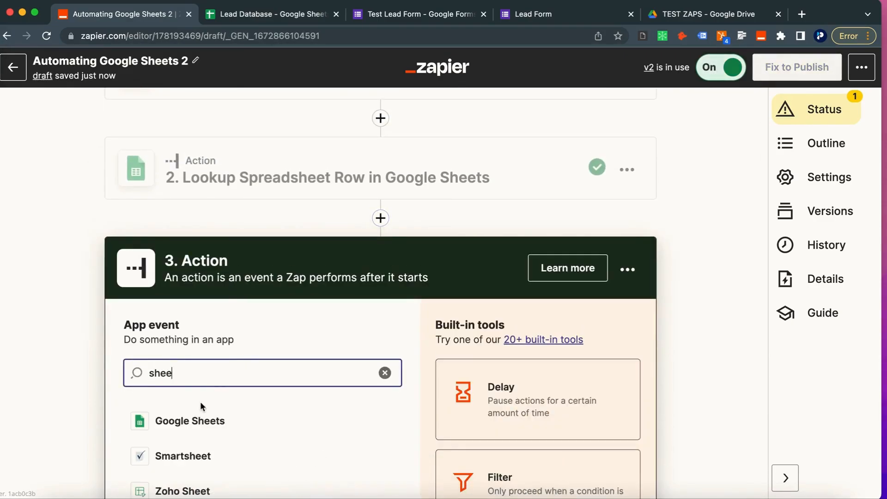
left_click(193, 420)
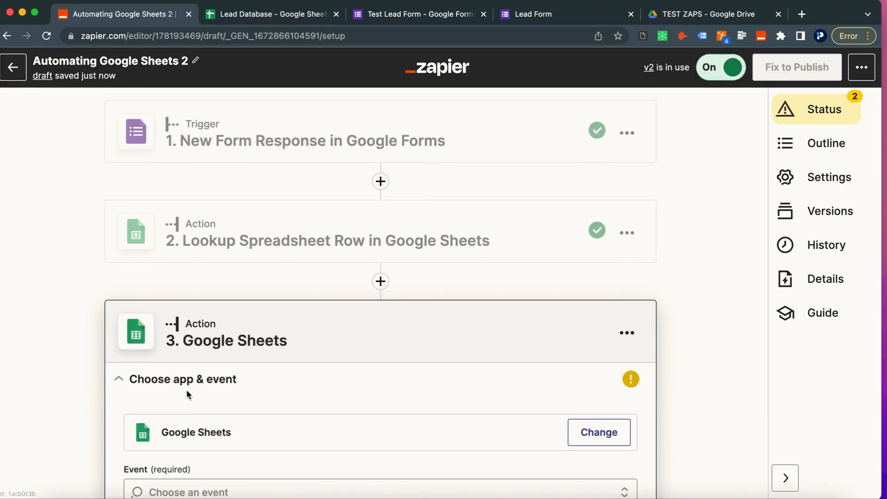
scroll(187, 389, "down", 3)
left_click(176, 357)
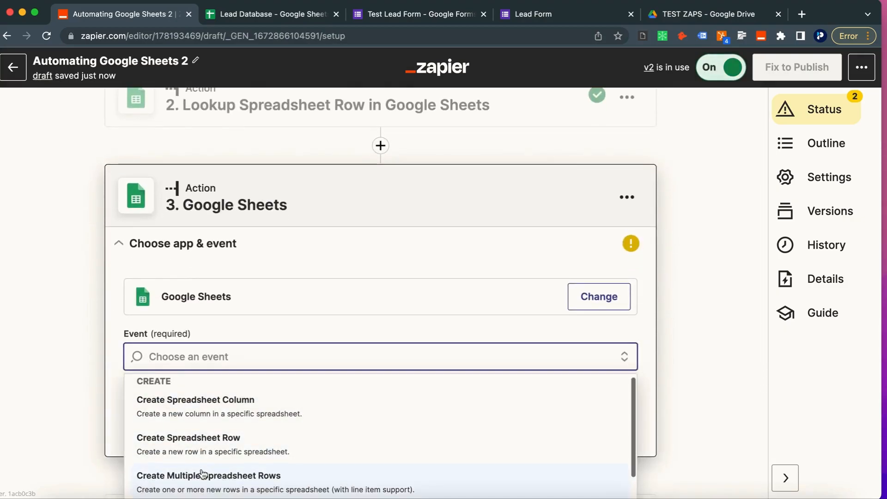
type("dele")
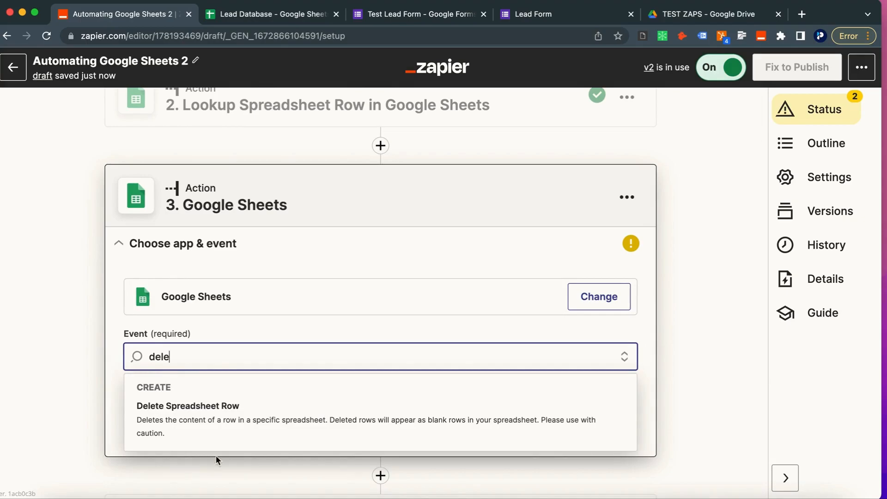
left_click(221, 406)
left_click(229, 422)
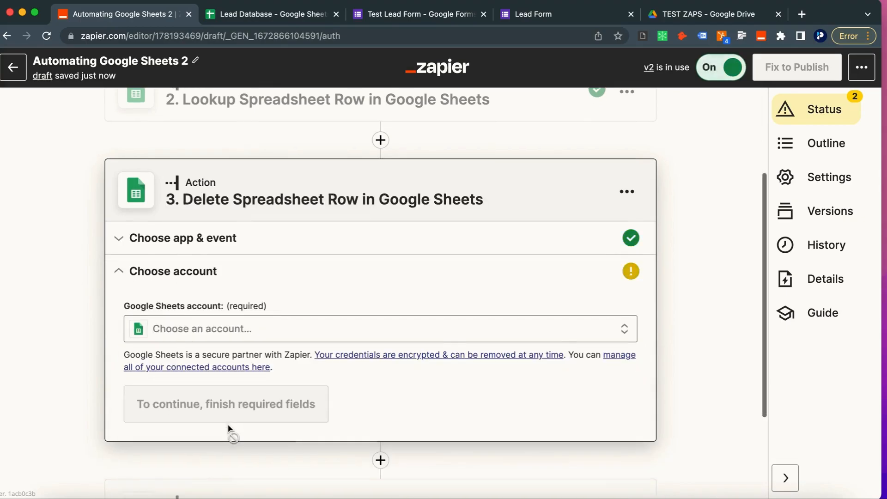
left_click(175, 284)
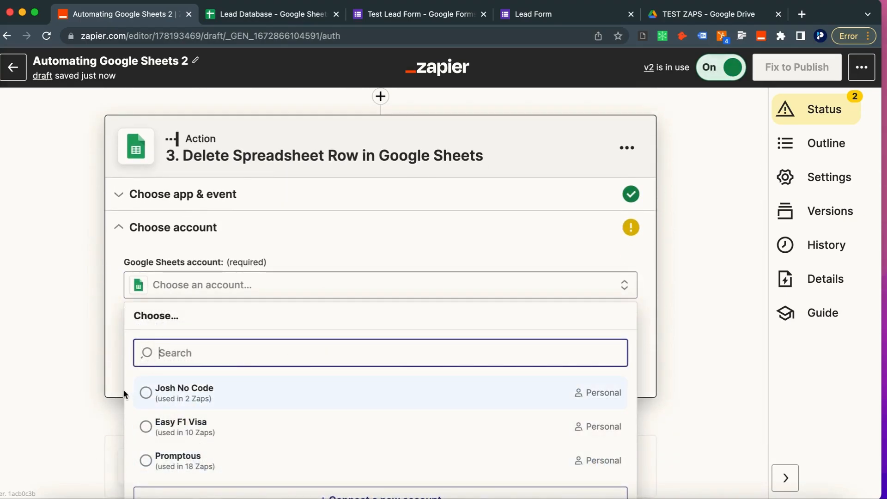
left_click(165, 405)
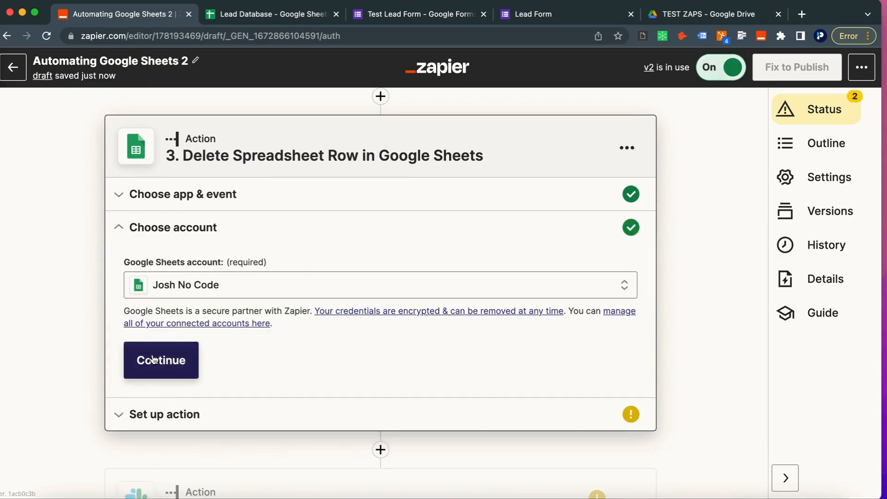
left_click(159, 372)
left_click(162, 325)
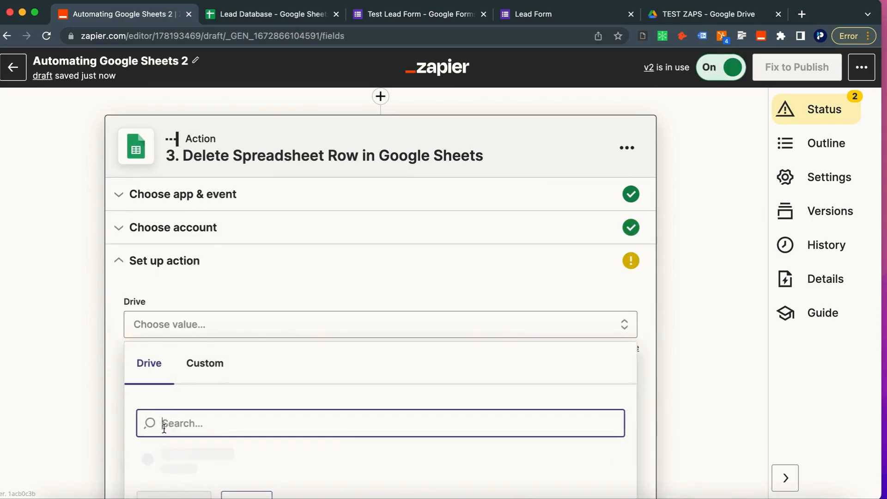
Step: Target My Google Drive, the Lead Database spreadsheet, and Sheet1 for the delete-row step
left_click(173, 458)
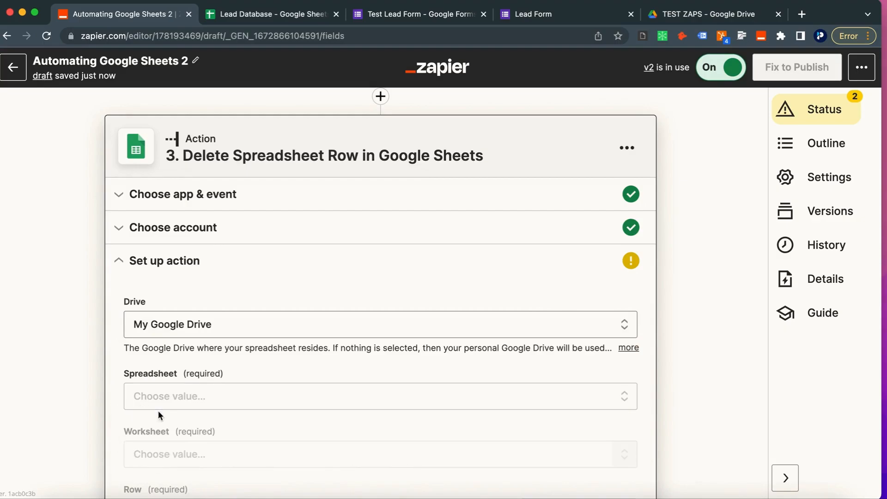
left_click(142, 404)
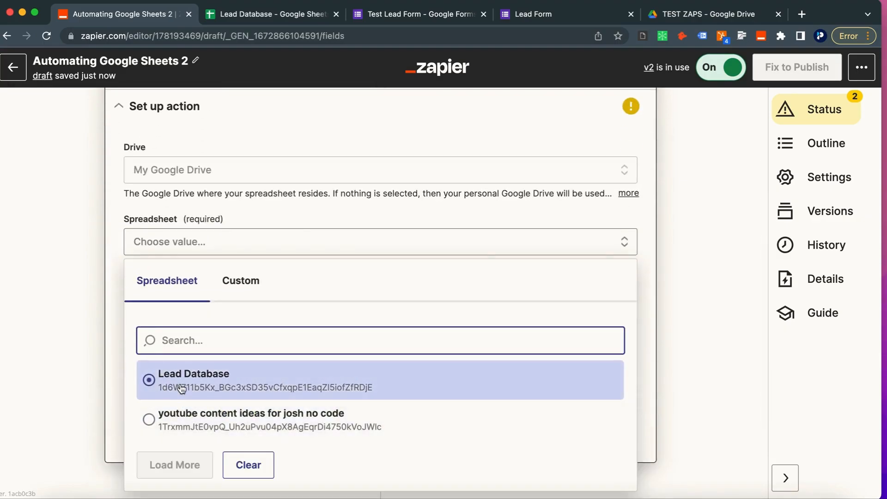
left_click(181, 389)
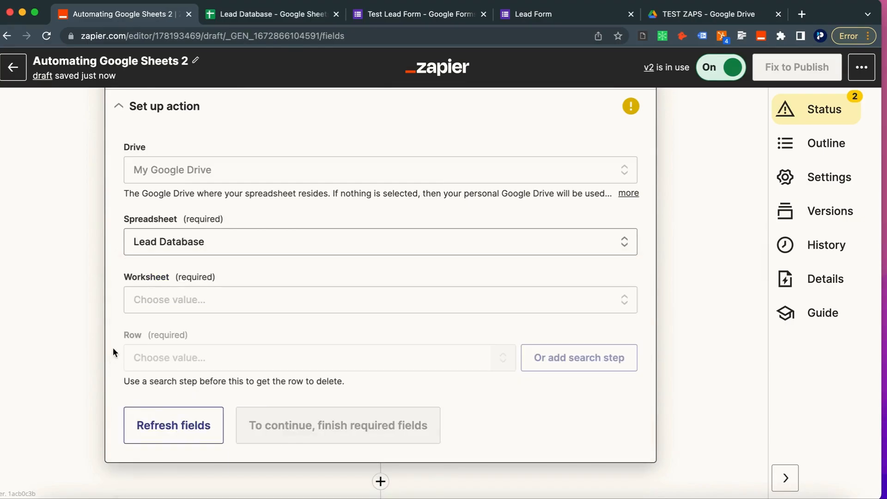
left_click(152, 305)
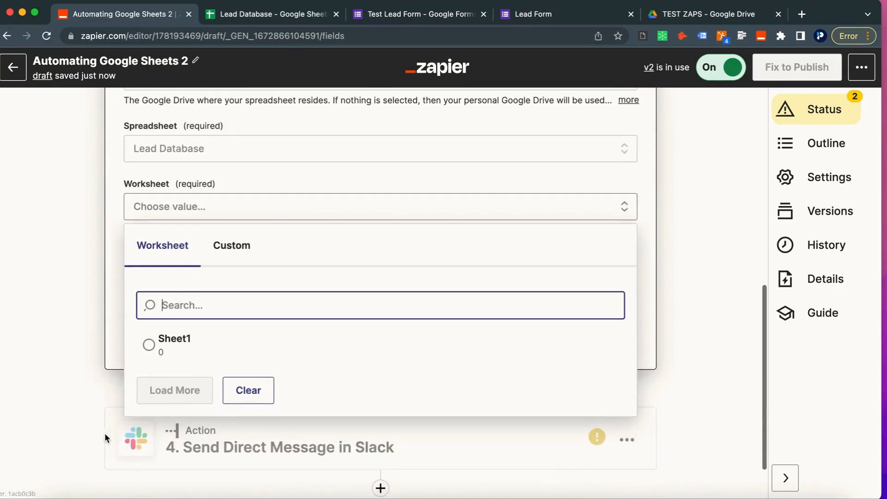
scroll(162, 365, "up", 3)
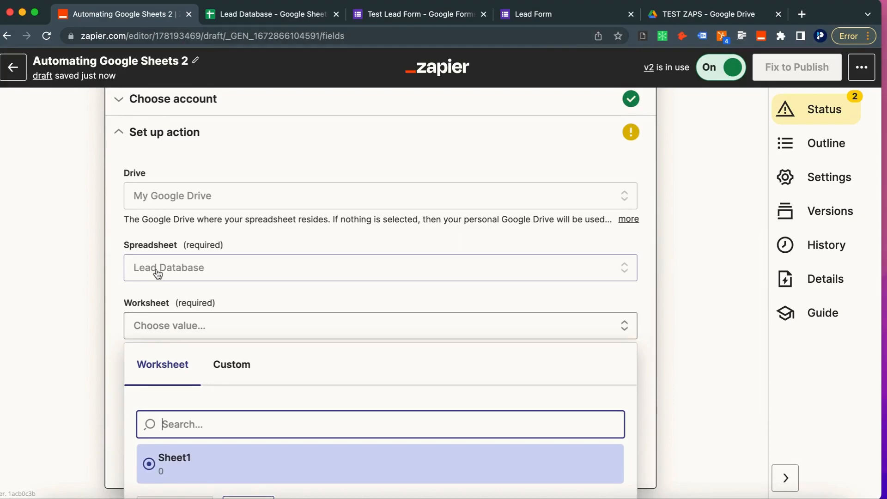
left_click(164, 467)
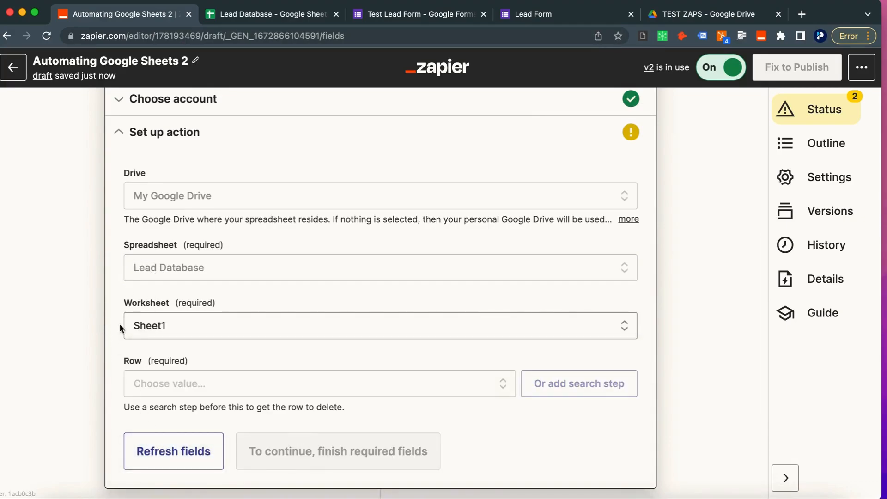
scroll(119, 360, "down", 2)
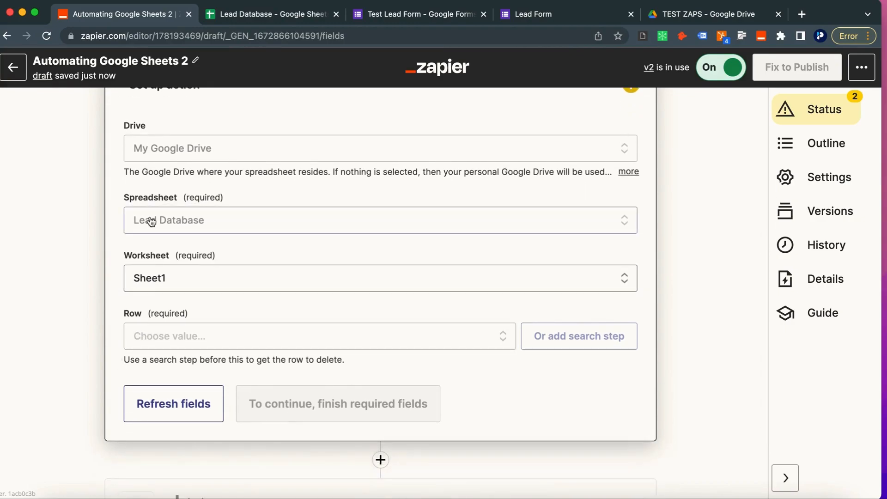
scroll(149, 220, "down", 1)
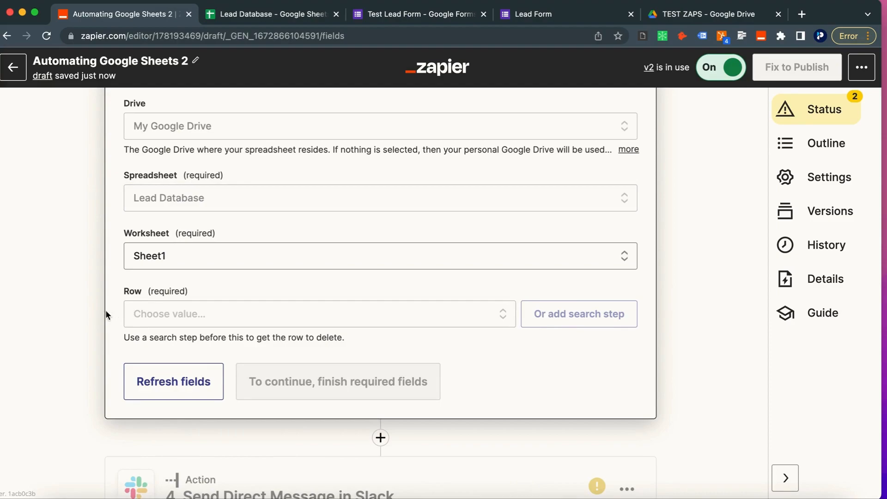
Step: Map the Row field to the lookup step's '2. ID' and refresh the fields
left_click(164, 314)
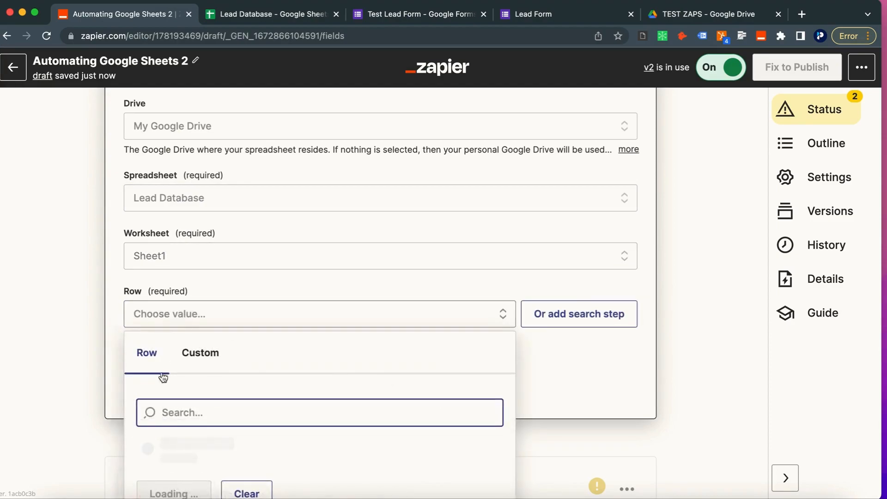
left_click(200, 303)
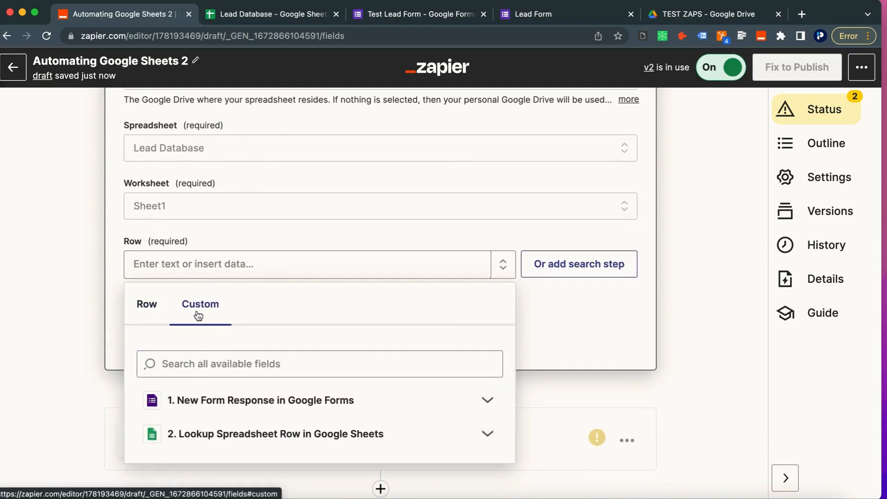
scroll(171, 376, "down", 2)
left_click(204, 369)
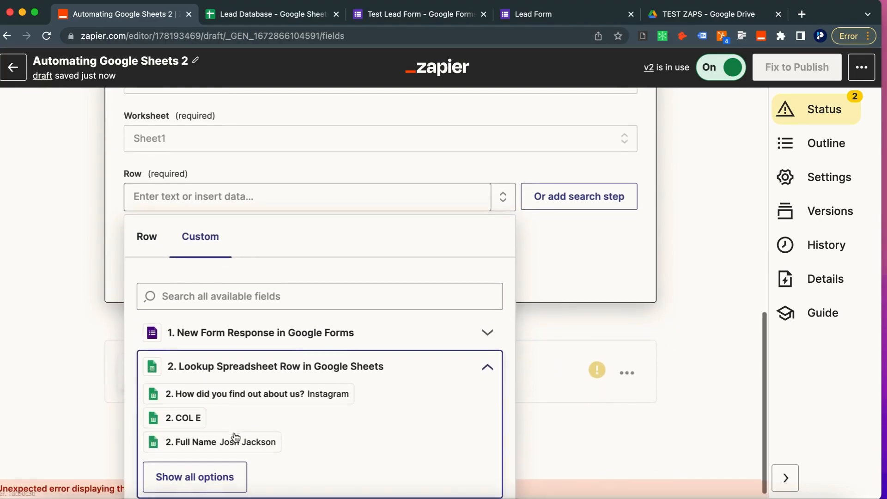
left_click(196, 465)
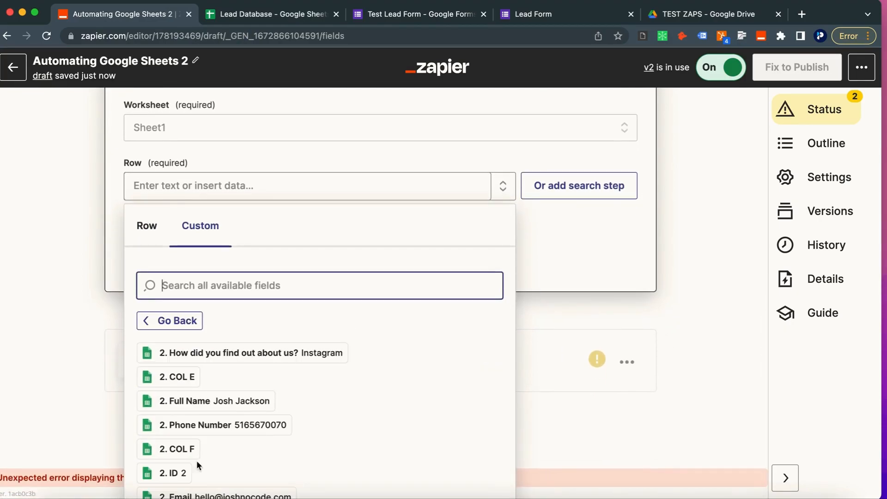
scroll(196, 465, "down", 2)
left_click(181, 380)
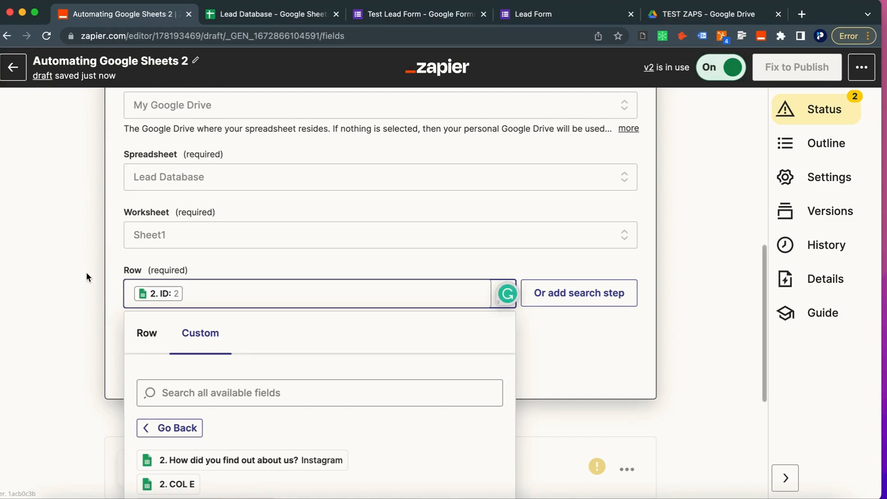
left_click(88, 276)
left_click(196, 366)
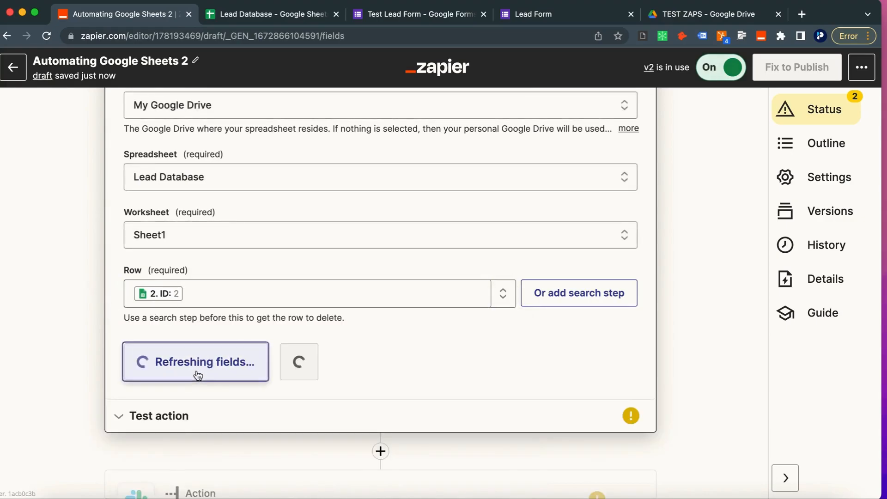
Step: Test the delete-row step, clearing Sheet1!A2:Z2, and continue to the Slack step
left_click(280, 367)
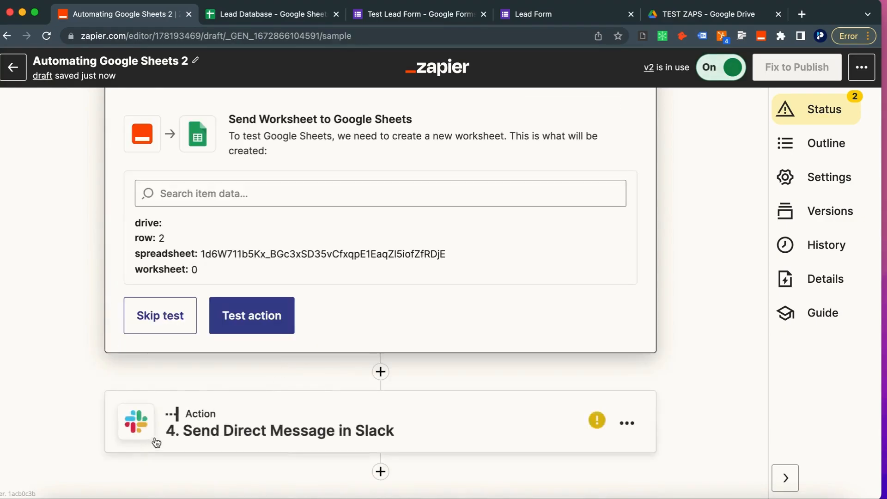
left_click(249, 325)
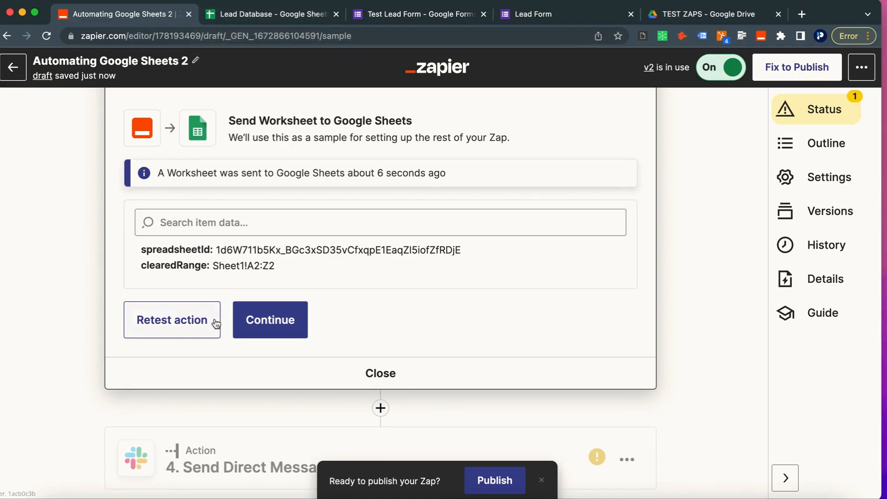
scroll(215, 321, "down", 1)
left_click(270, 293)
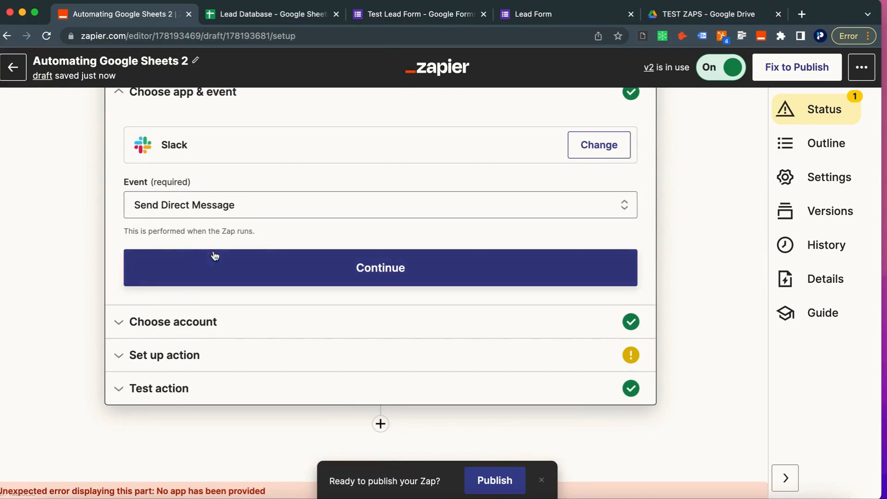
Step: Reword the Slack message to say 'deleted from' and remove the old column data pills
left_click(195, 359)
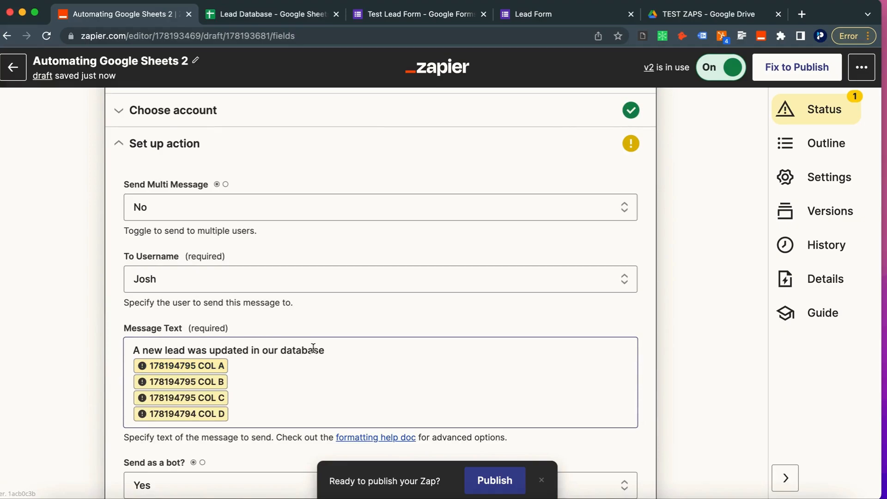
left_click_drag(211, 352, 254, 351)
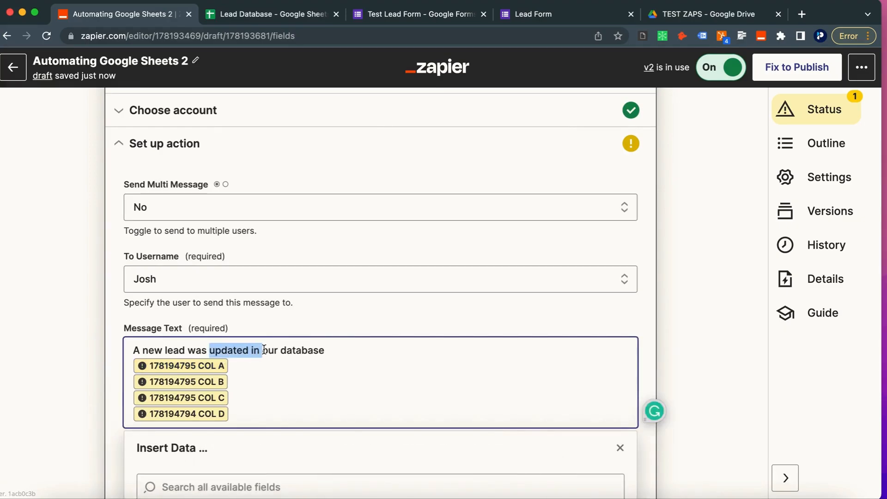
key("BackSpace")
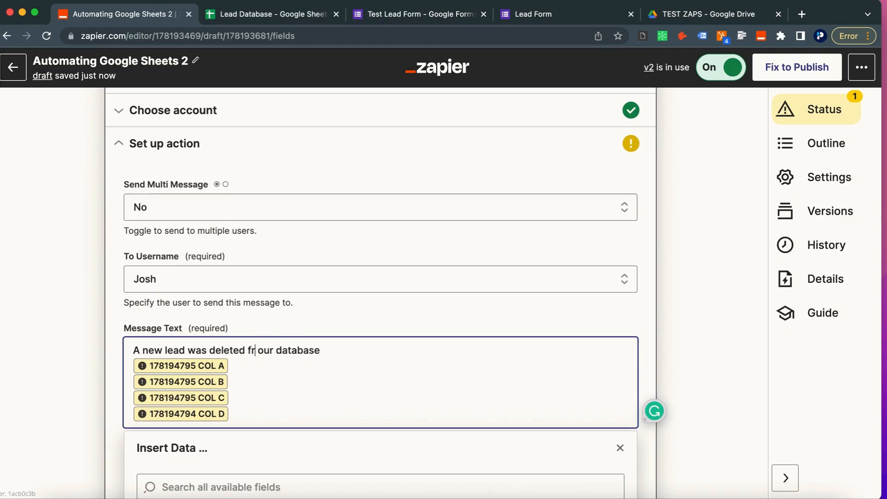
key("BackSpace")
key("BackSpace")
key("BackSpace")
key("BackSpace")
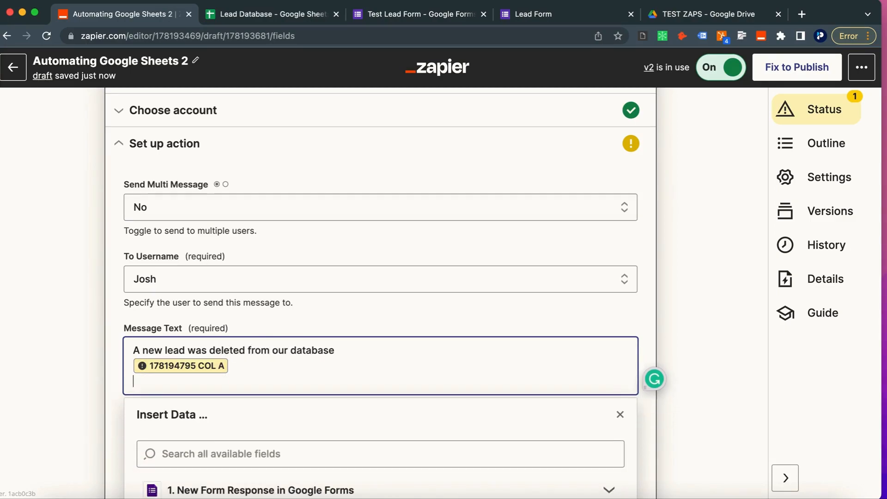
Step: Insert the lead's Full Name into the message on its own line
scroll(278, 481, "down", 3)
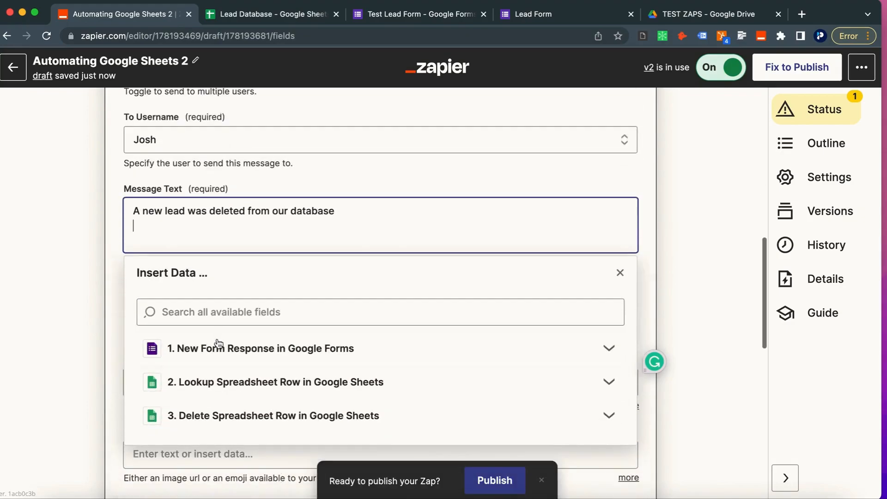
left_click(214, 350)
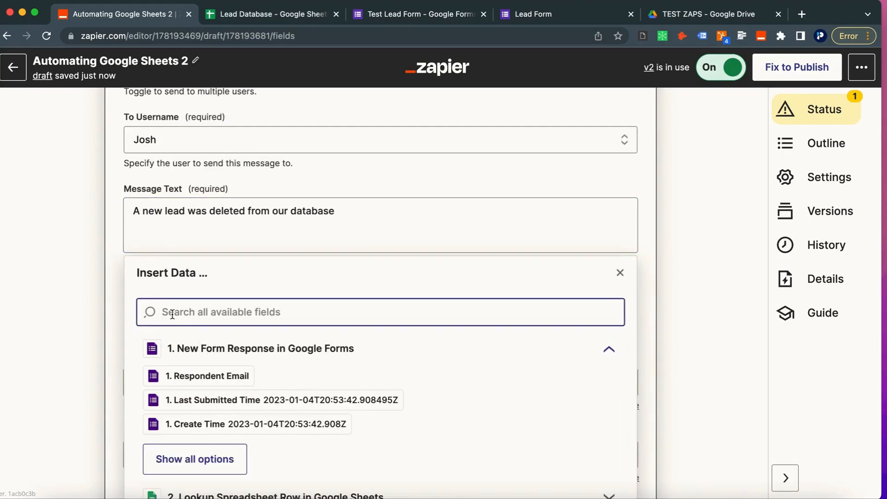
type("first")
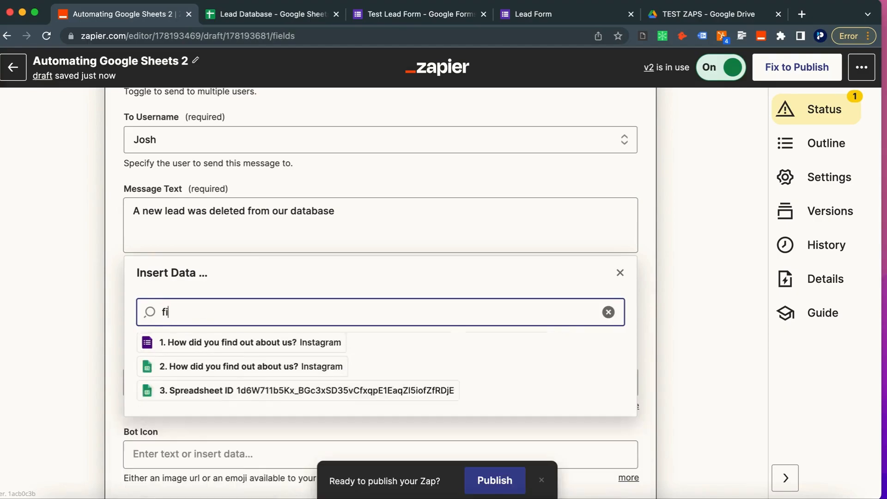
key("BackSpace")
key("BackSpace")
key("BackSpace")
key("BackSpace")
key("BackSpace")
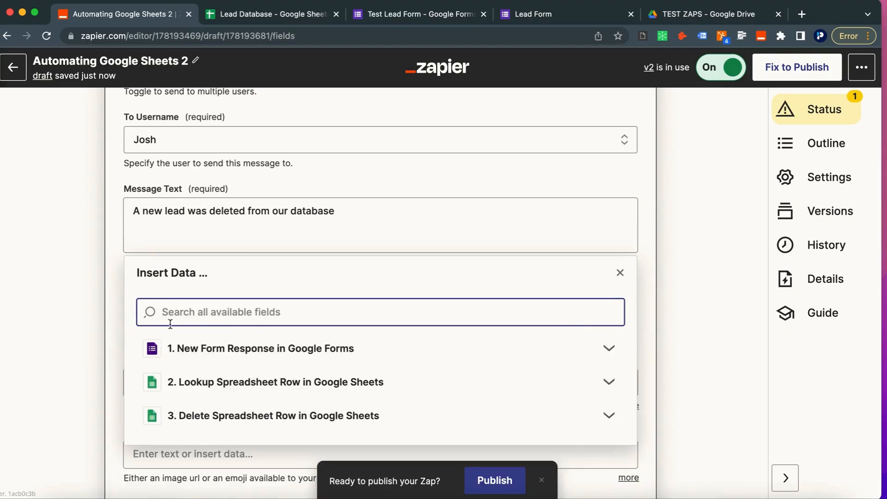
left_click(162, 351)
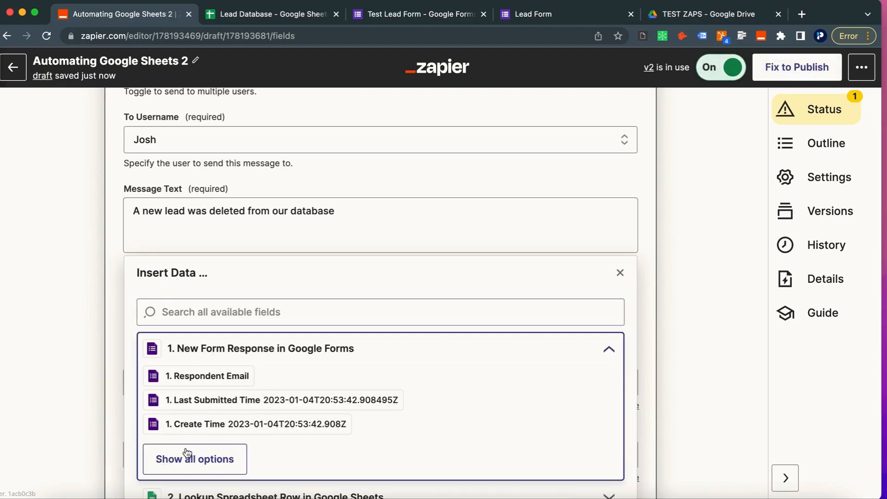
left_click(172, 495)
scroll(173, 497, "down", 2)
scroll(182, 439, "down", 3)
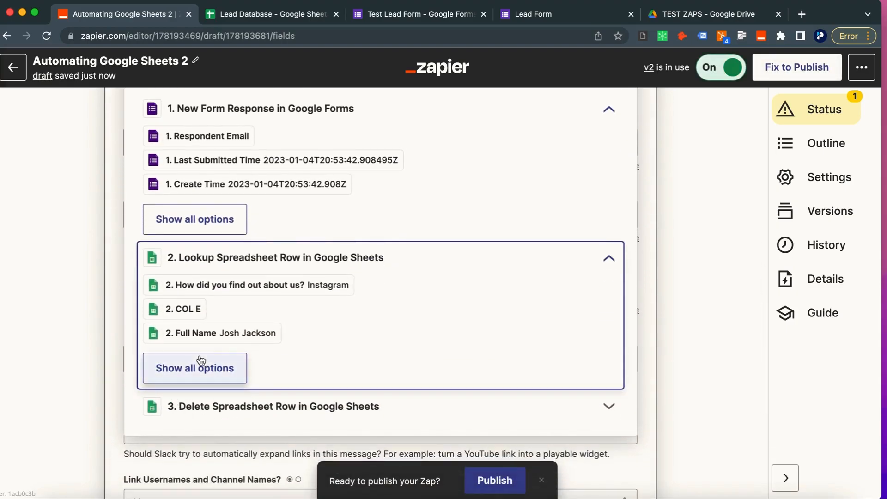
left_click(203, 332)
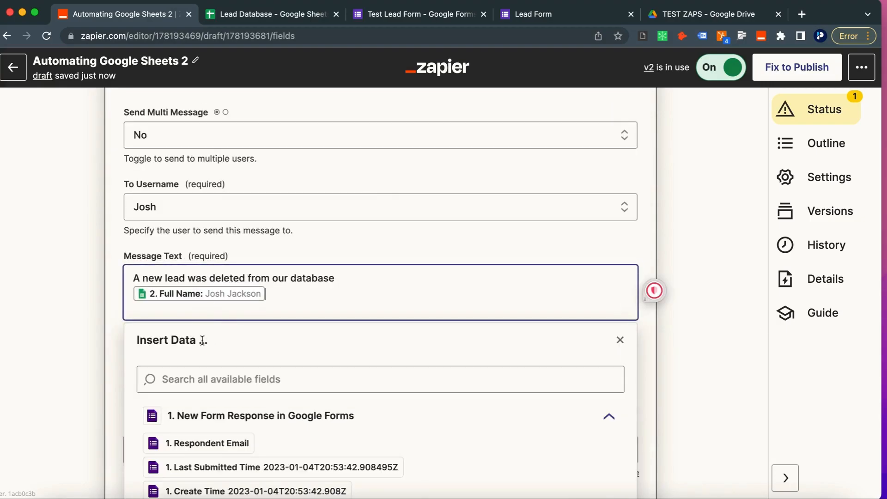
key("BackSpace")
scroll(253, 448, "down", 8)
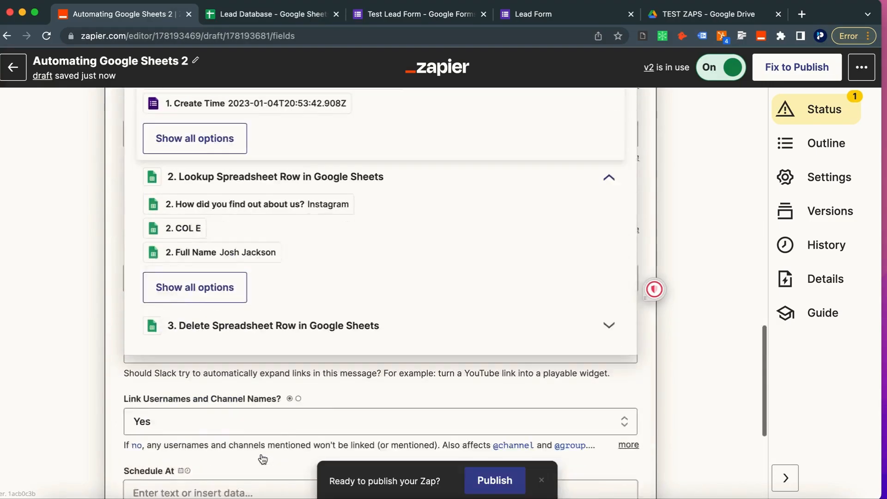
scroll(212, 270, "up", 1)
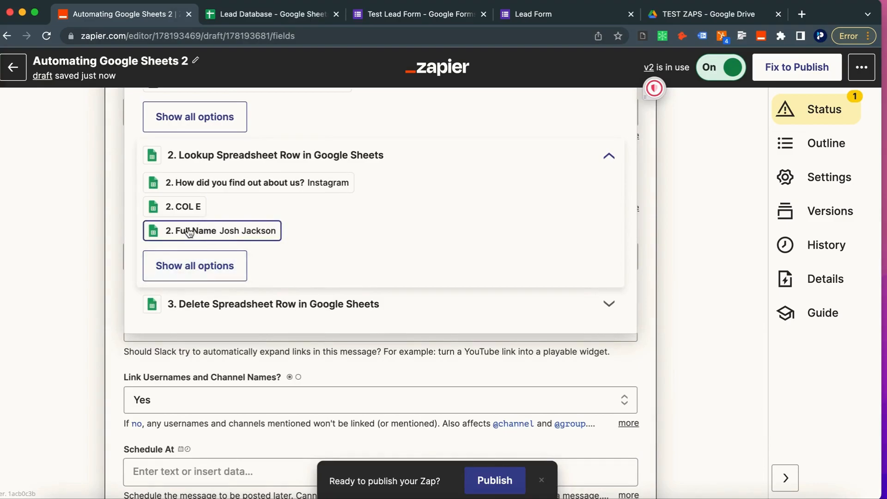
scroll(188, 229, "up", 1)
left_click(184, 275)
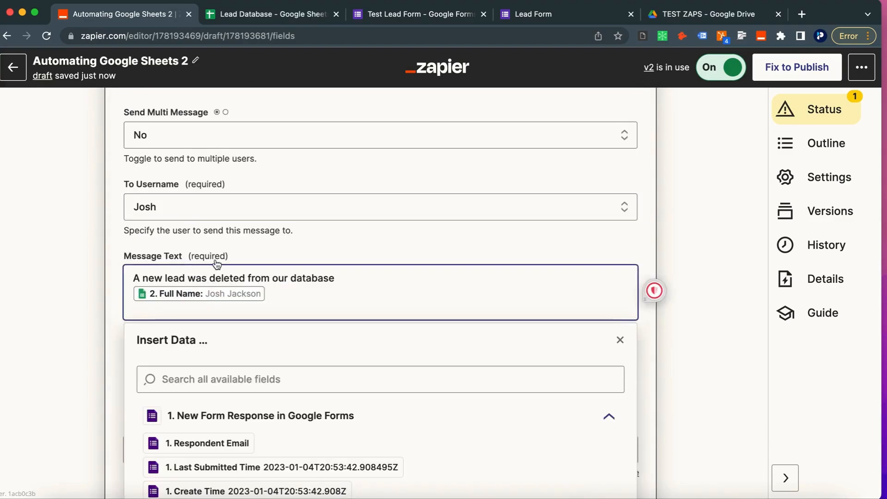
key("Return")
Step: Add the lookup row's Phone Number and Email to the message, each on its own line
scroll(203, 393, "down", 5)
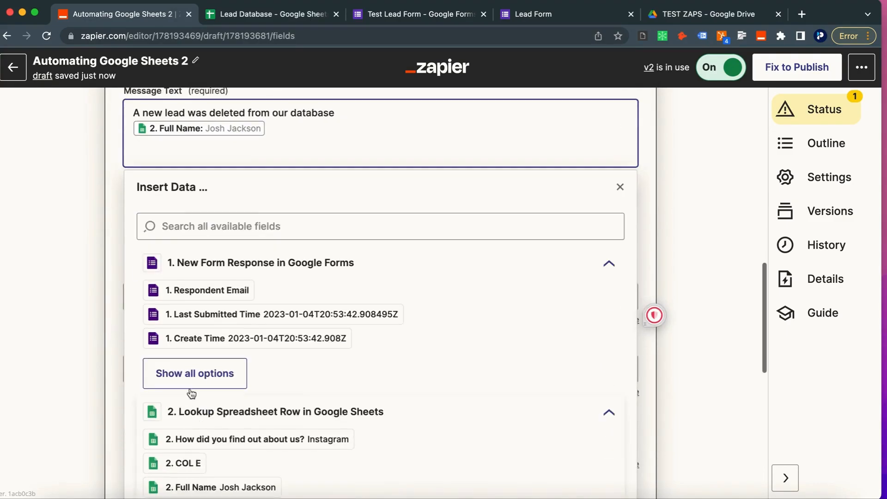
scroll(185, 444, "down", 2)
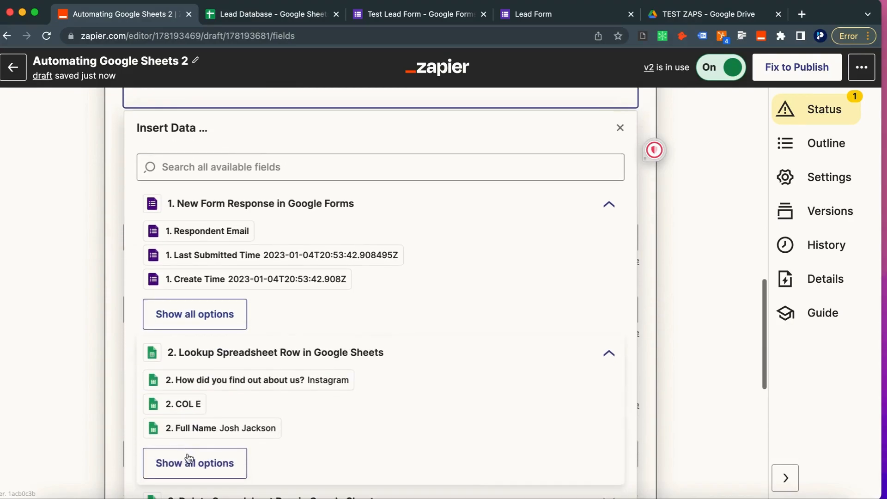
left_click(187, 462)
left_click(202, 291)
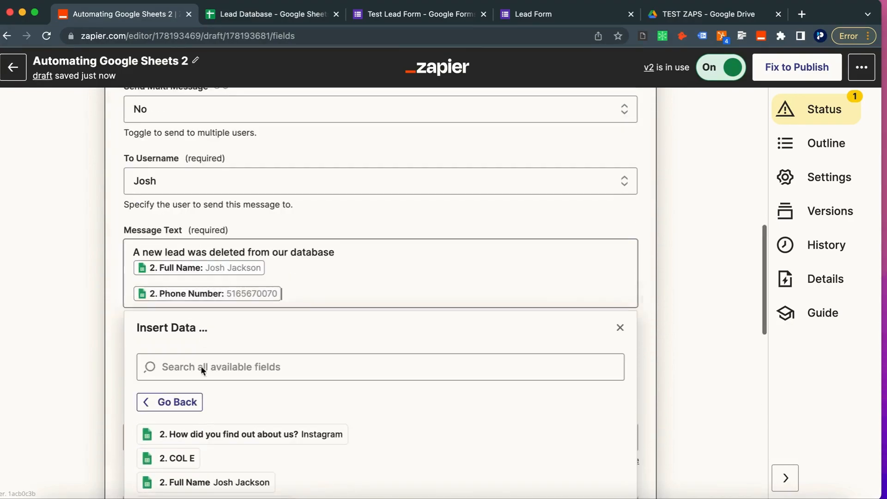
key("Return")
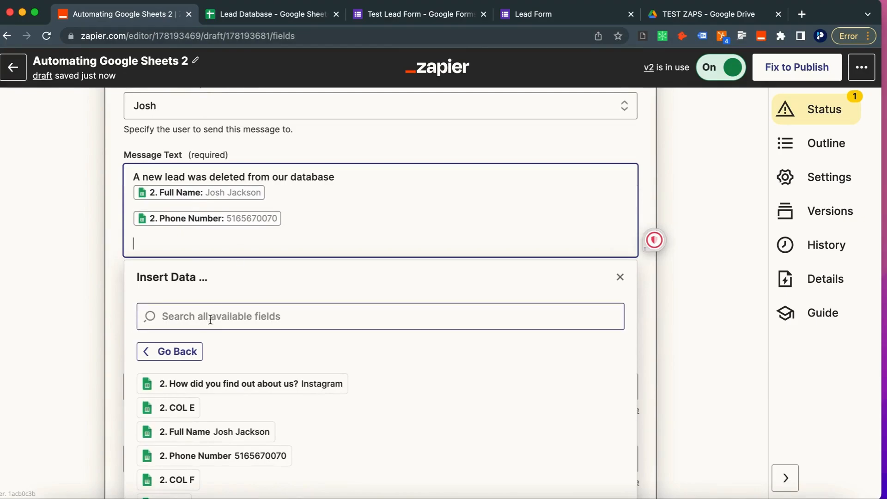
left_click(207, 317)
type("email")
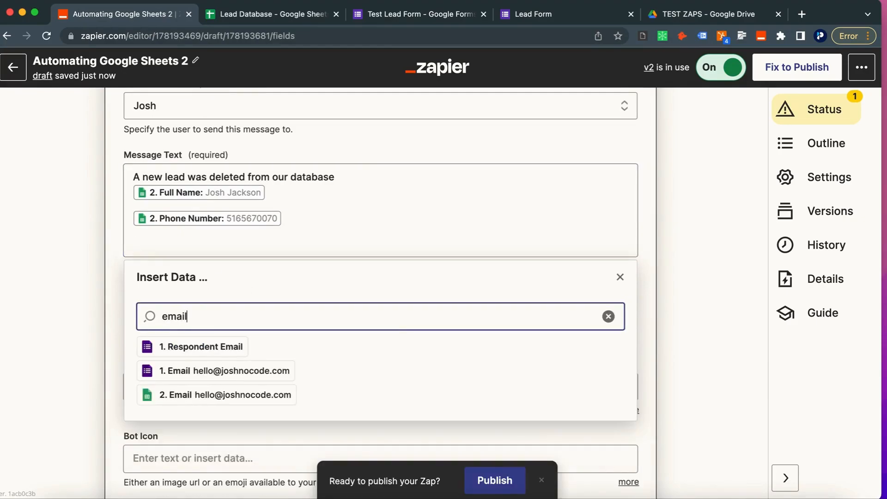
left_click(211, 395)
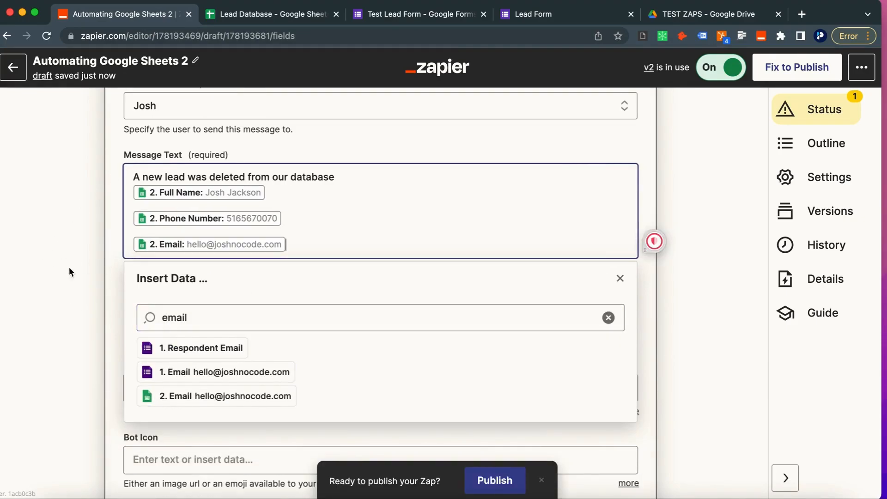
key("Return")
Step: Insert the 'How did you find out about us?' answer into the message
left_click(198, 332)
key("super+a")
type("how")
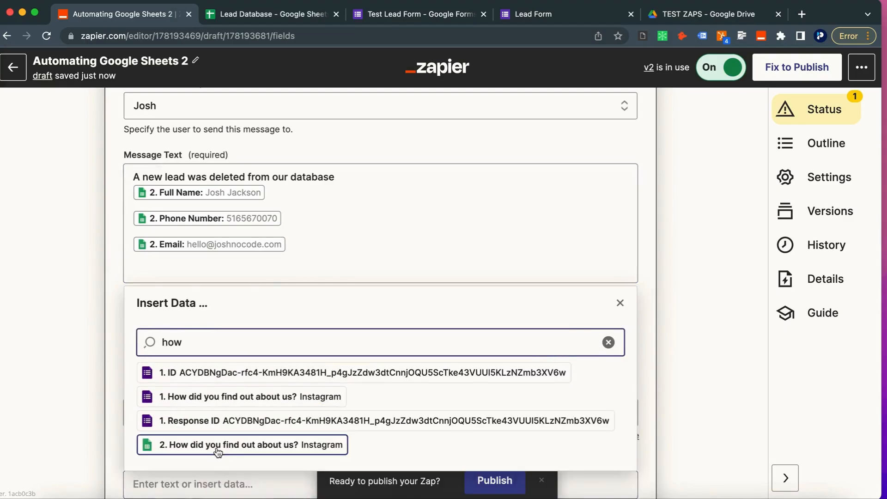
left_click(218, 445)
left_click(60, 283)
scroll(272, 377, "down", 1)
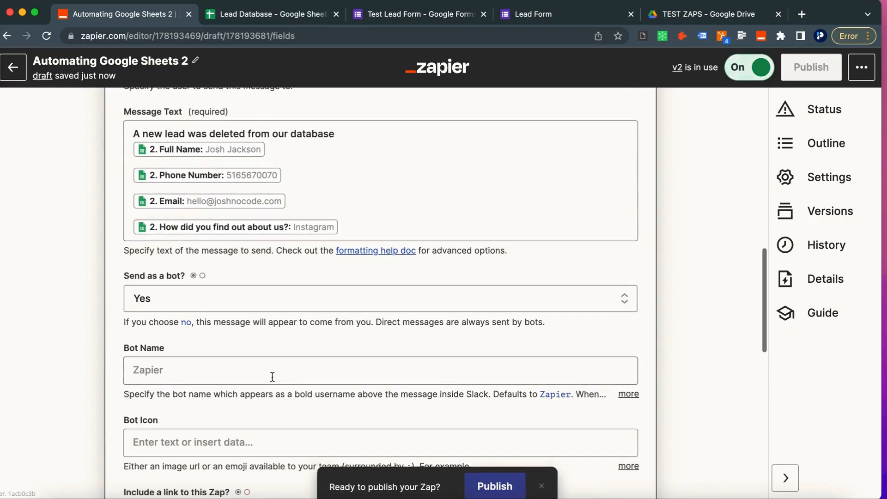
scroll(194, 379, "down", 6)
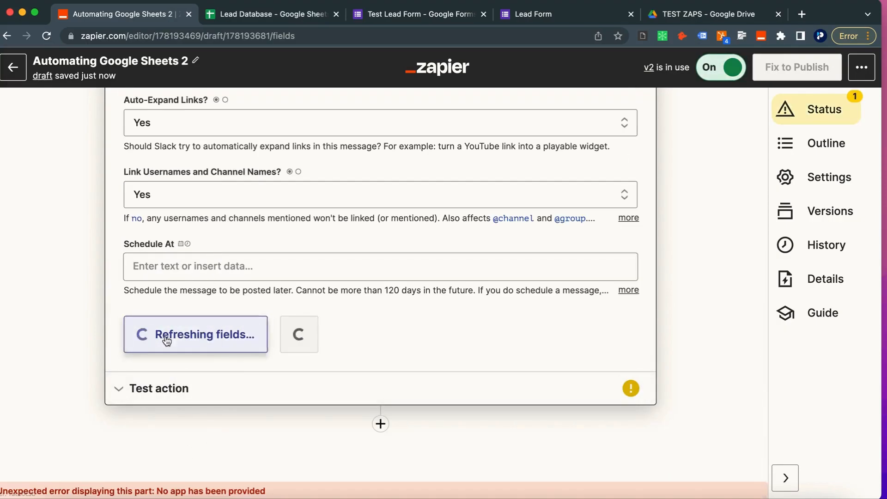
Step: Test the Slack direct message, then publish the Zap with version name 'added delete row operation'
left_click(259, 334)
left_click(249, 365)
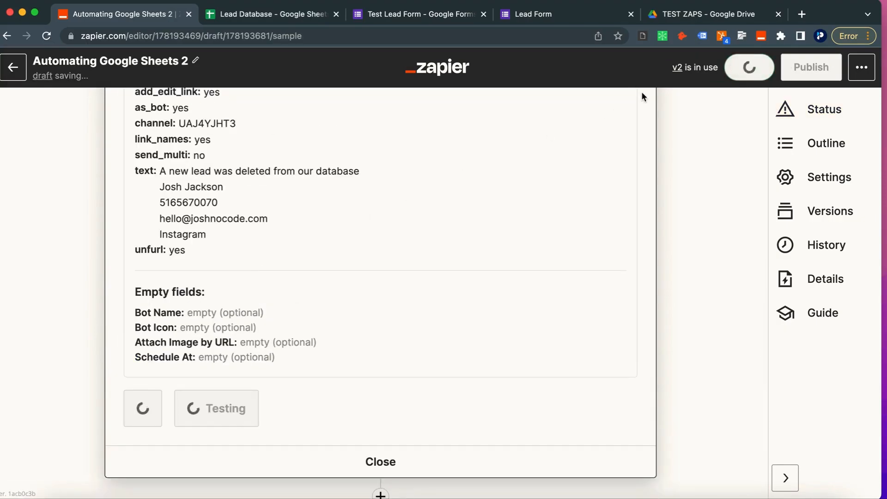
left_click(806, 68)
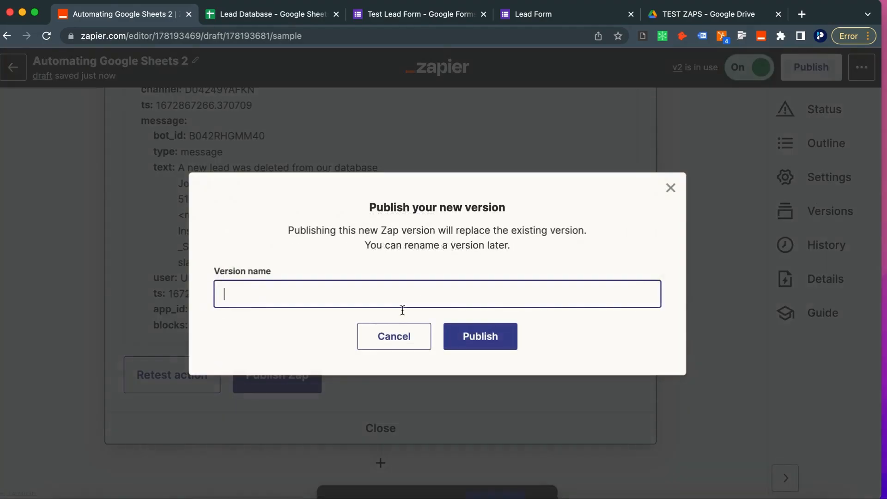
type("added delete row operation")
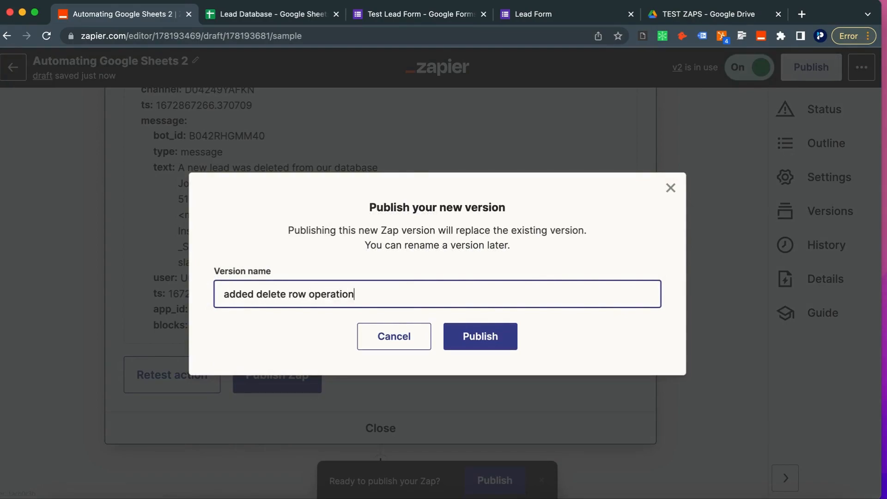
left_click(497, 335)
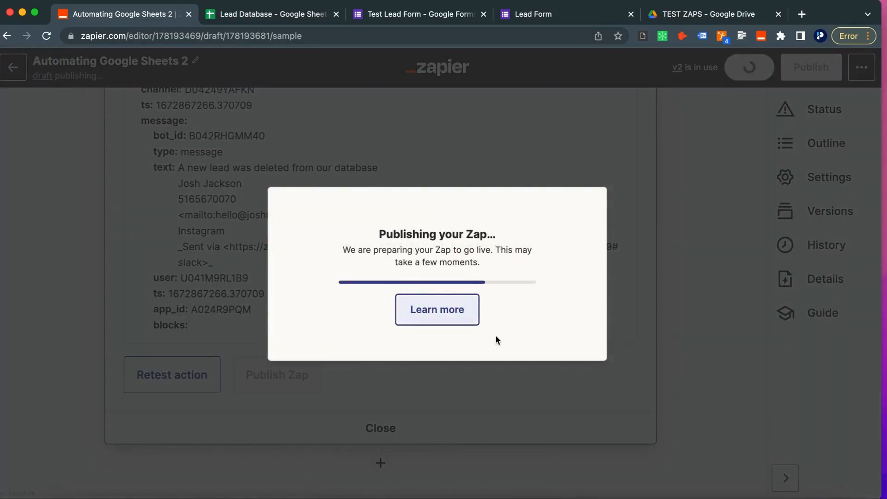
Step: Confirm the v3 Zap is live and go to the Lead Database spreadsheet
scroll(490, 351, "up", 2)
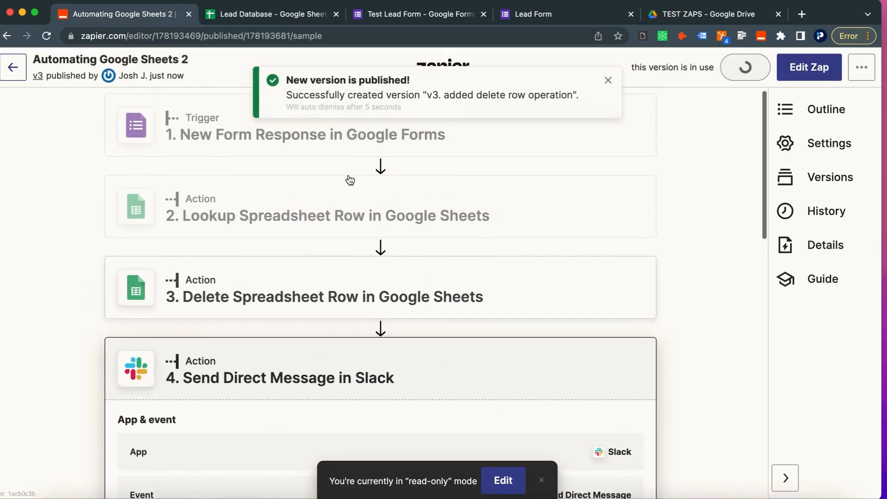
scroll(301, 248, "up", 1)
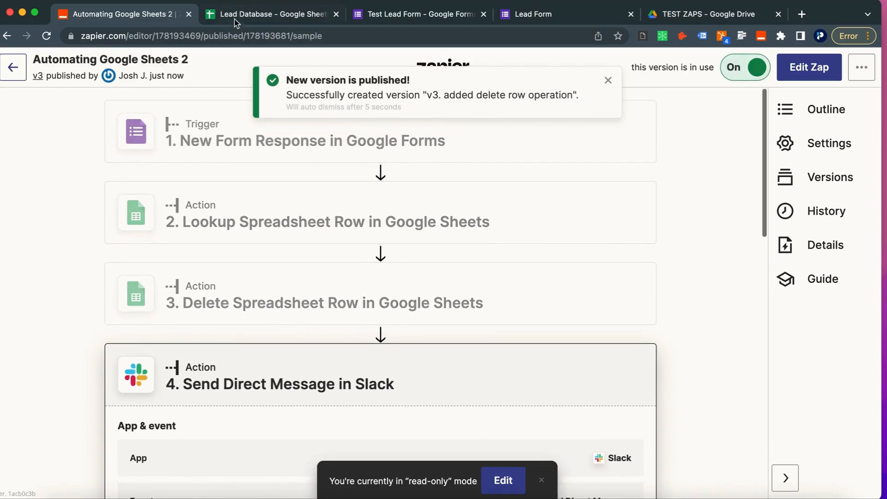
left_click(296, 15)
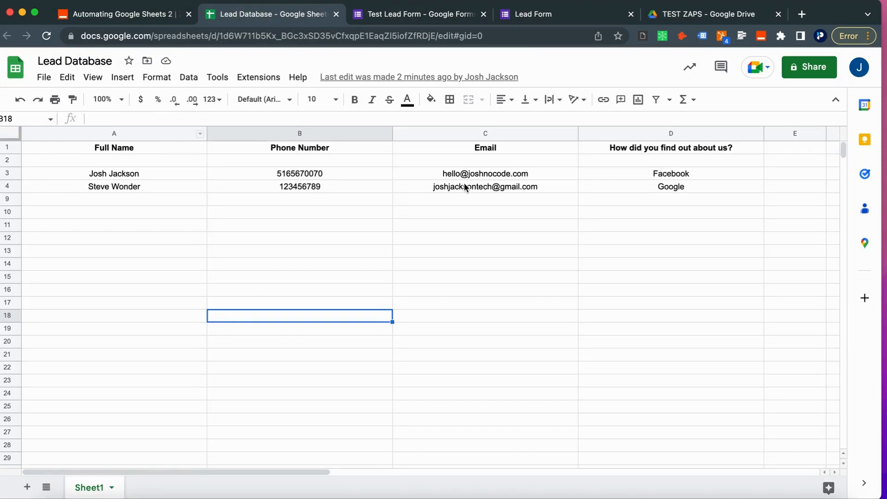
Step: Reload the Lead Database, copy row 4's email from C4, and start a fresh Lead Form response
left_click(47, 36)
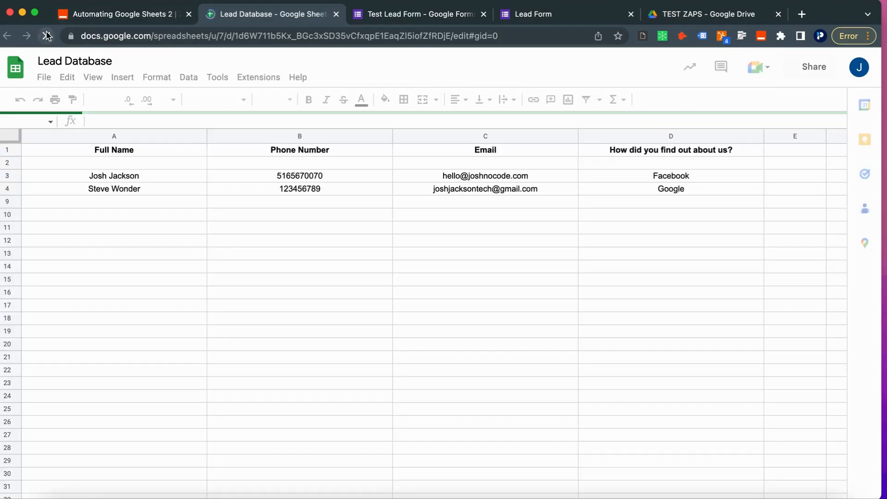
left_click(476, 189)
key("super+c")
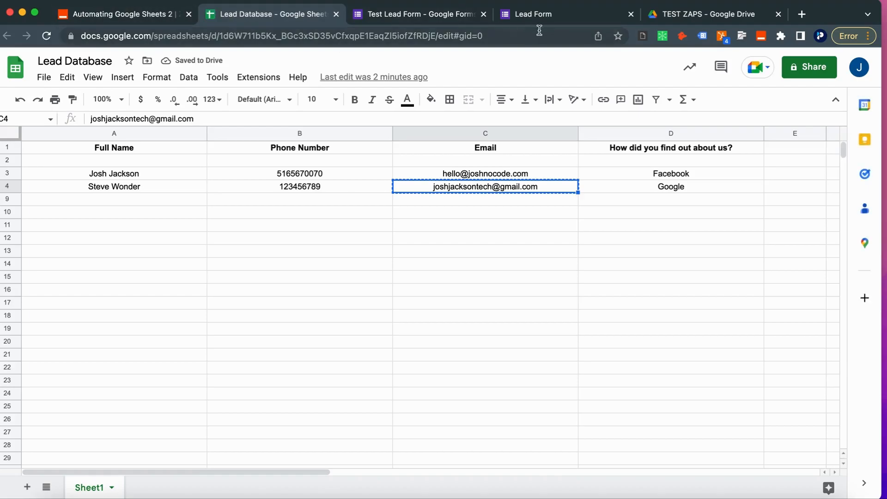
left_click(538, 22)
left_click(302, 146)
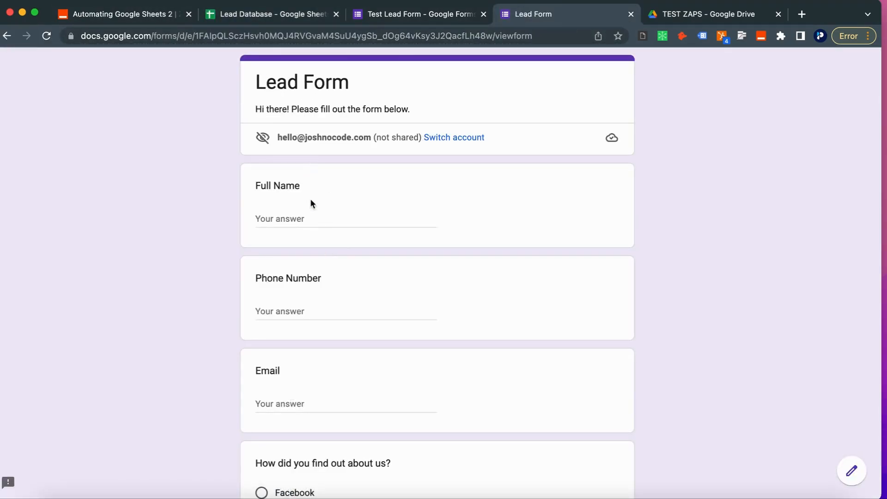
Step: Enter row 4's lead name in the Full Name answer
left_click(420, 18)
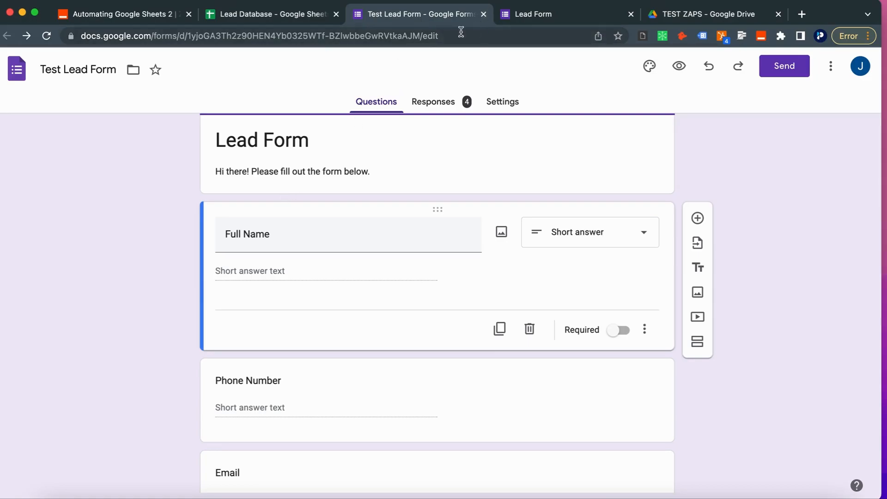
left_click(523, 19)
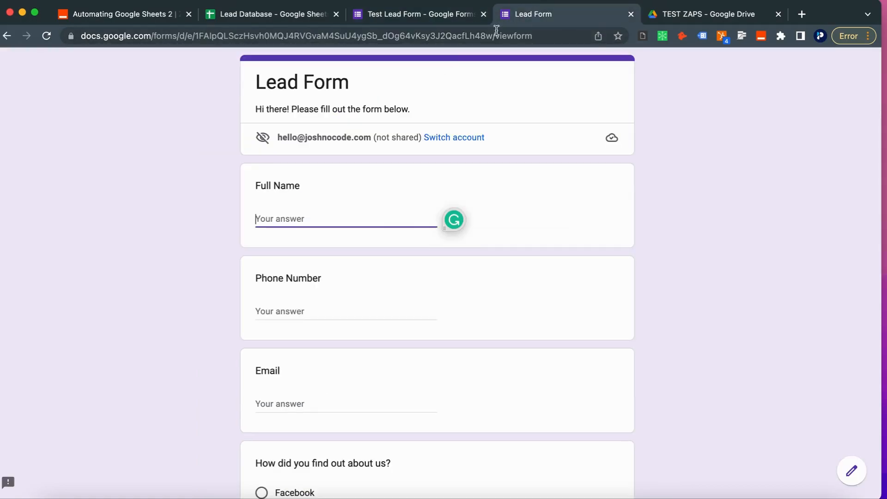
key("super+v")
key("super+z")
type("Stev")
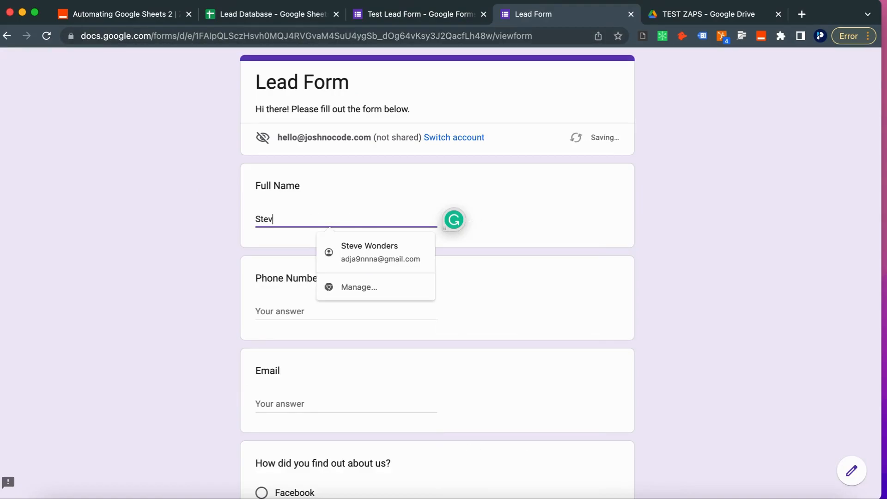
type("e Wonder")
left_click(296, 304)
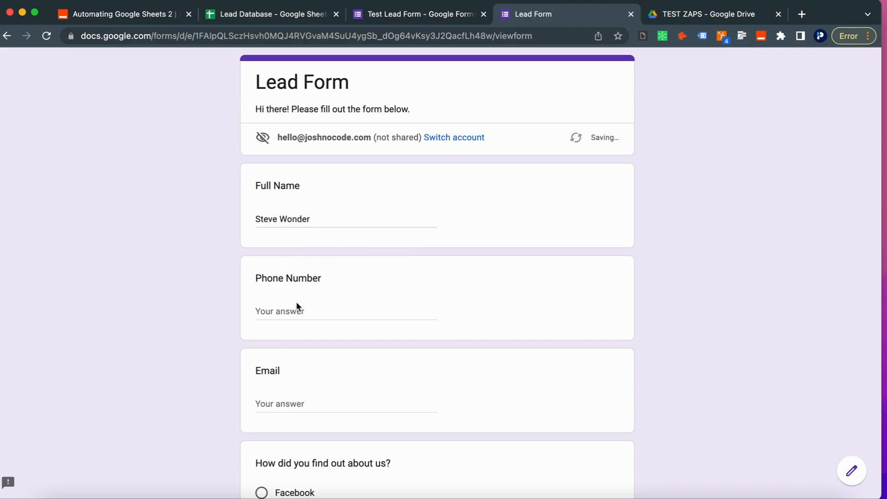
Step: Check row 4's phone in cell B4 and enter the phone number on the form
left_click(294, 310)
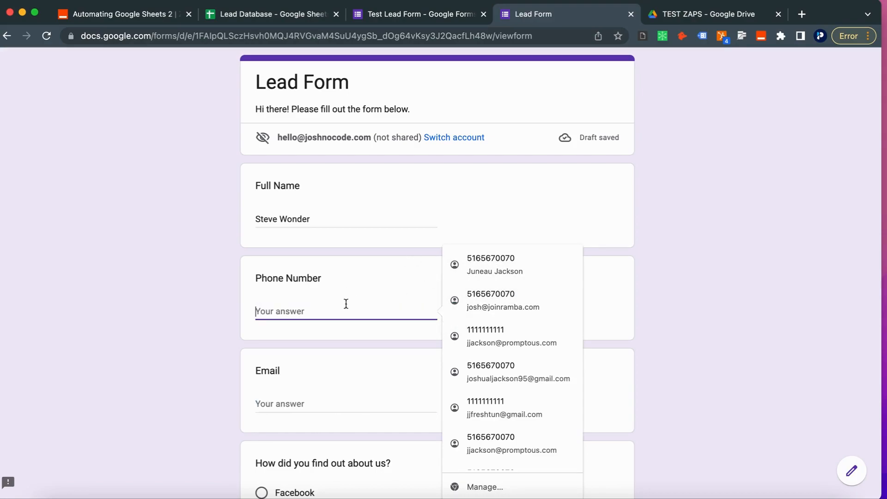
left_click(266, 16)
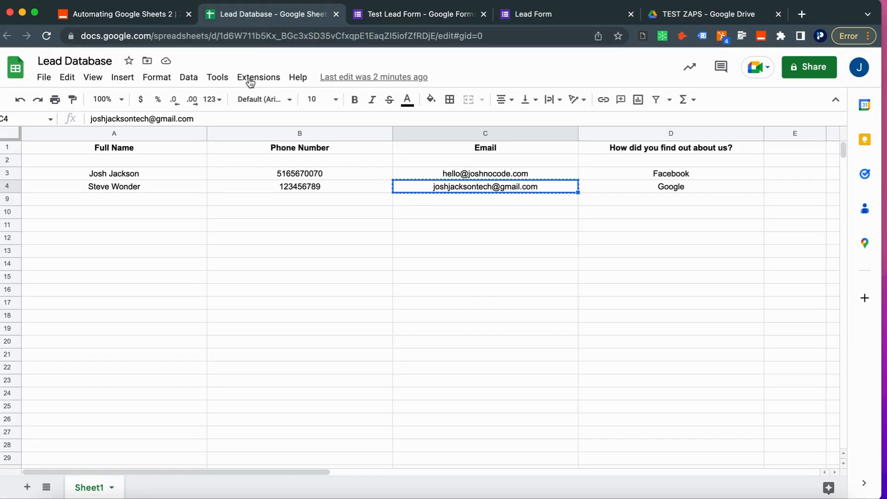
left_click(340, 189)
left_click(410, 19)
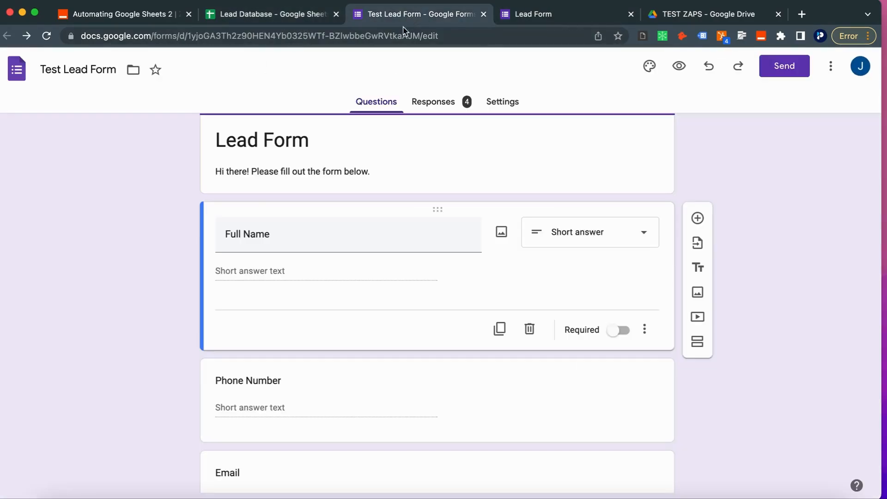
left_click(509, 19)
type("123456789")
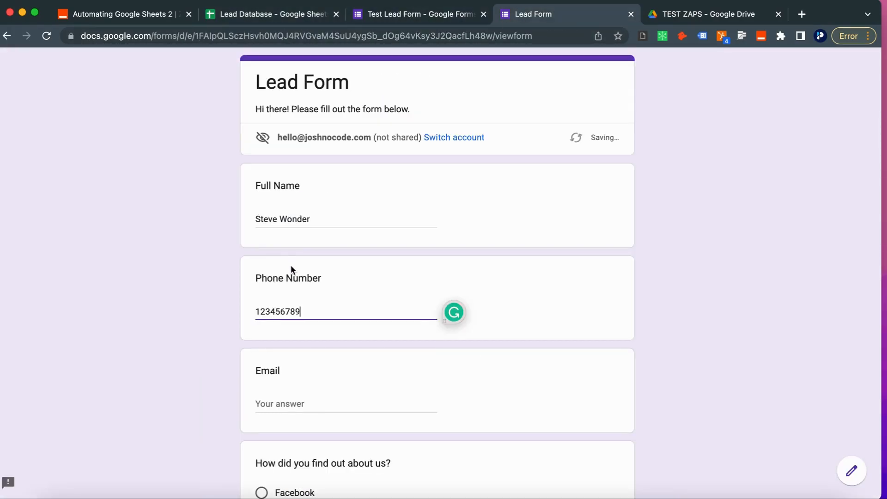
Step: Copy row 4's email from cell C4 again and paste it into the Email answer
left_click(398, 16)
left_click(289, 20)
left_click(481, 188)
key("super+c")
left_click(525, 13)
left_click(406, 30)
left_click(403, 16)
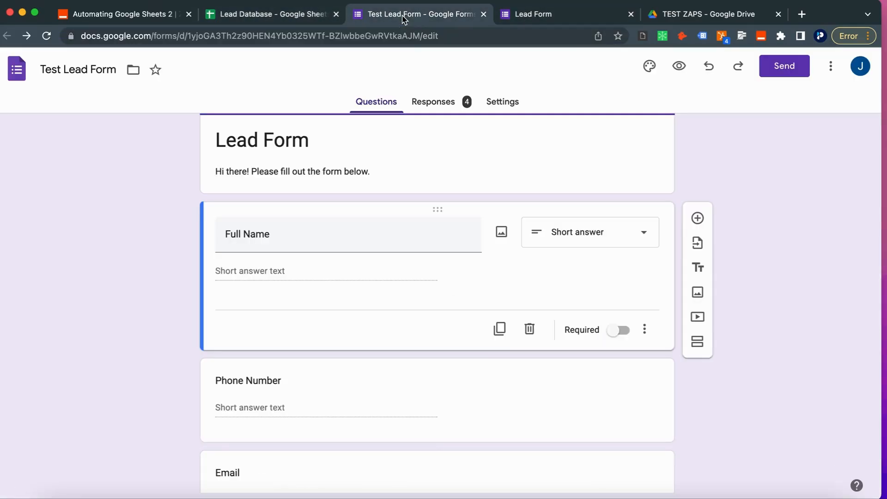
scroll(309, 285, "down", 3)
left_click(531, 15)
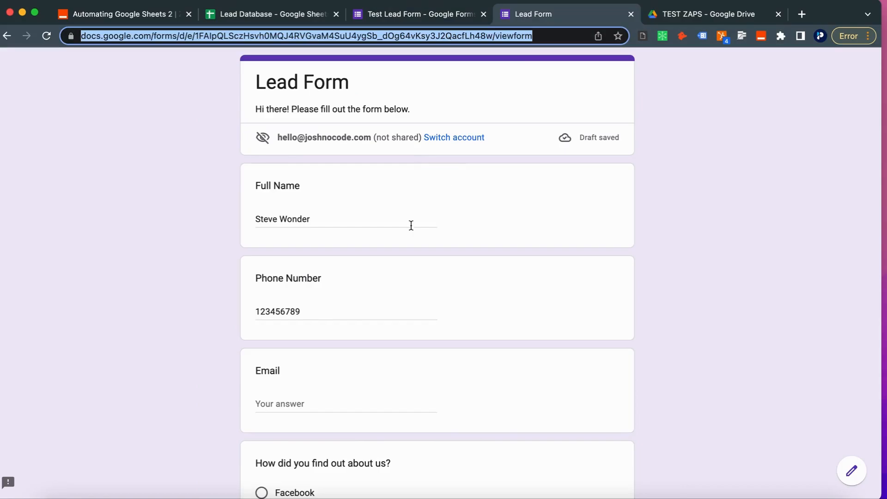
scroll(388, 342, "down", 2)
left_click(308, 307)
key("super+v")
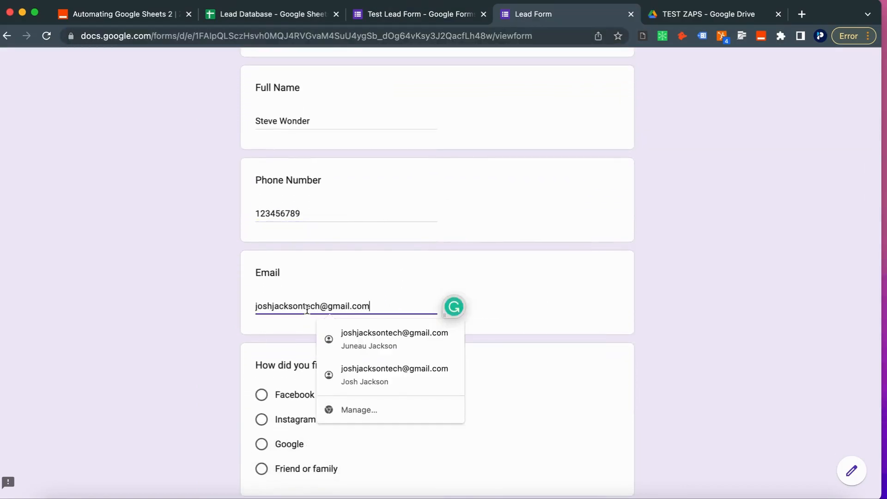
Step: Choose Google as the referral source and submit the Lead Form response
left_click(261, 452)
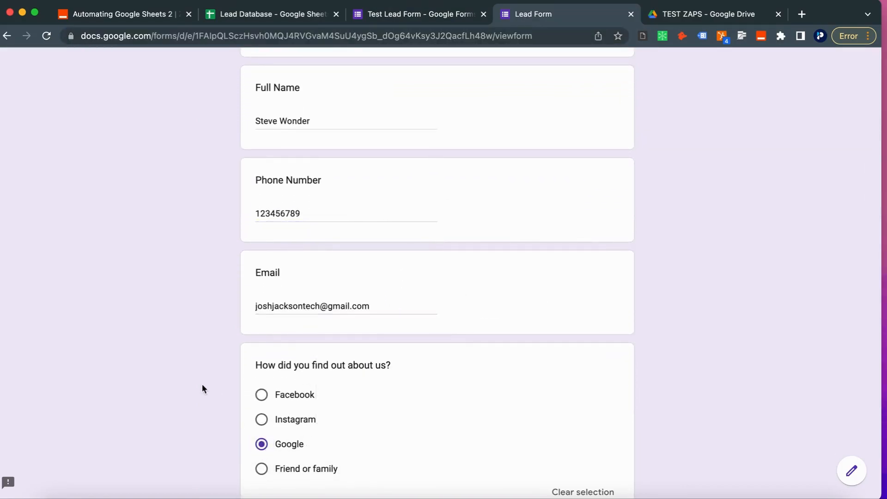
scroll(204, 389, "down", 1)
scroll(202, 388, "down", 3)
left_click(281, 400)
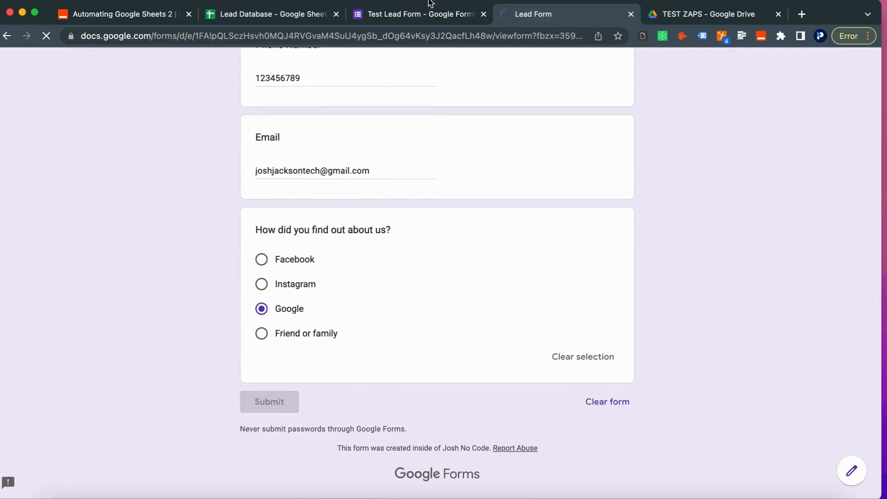
Step: Reload the Lead Database spreadsheet several times to check whether row 4 was deleted
left_click(280, 16)
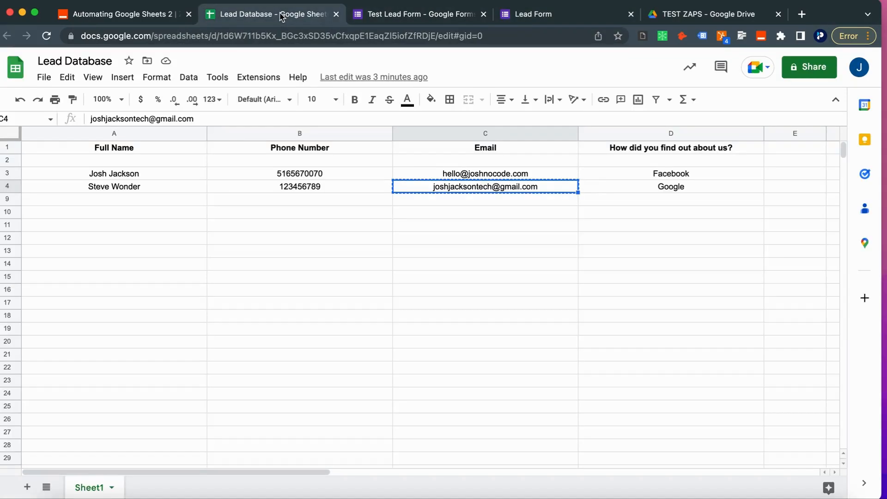
left_click(282, 37)
key("Return")
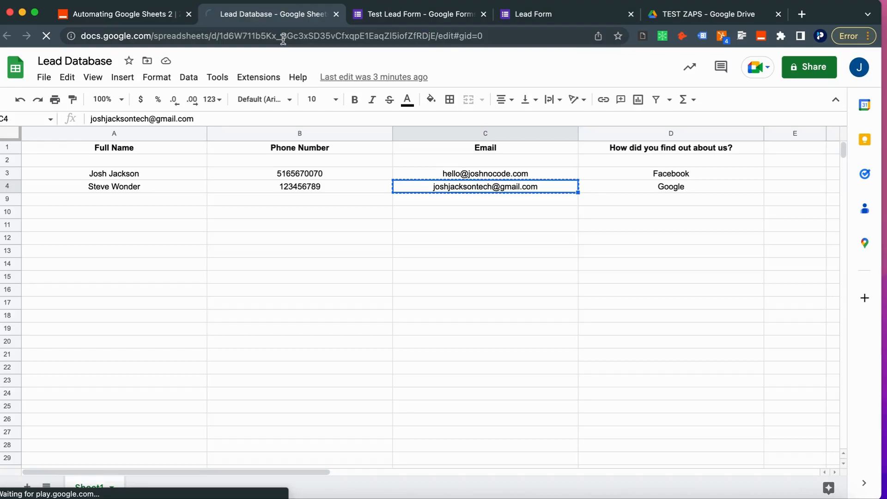
left_click(283, 40)
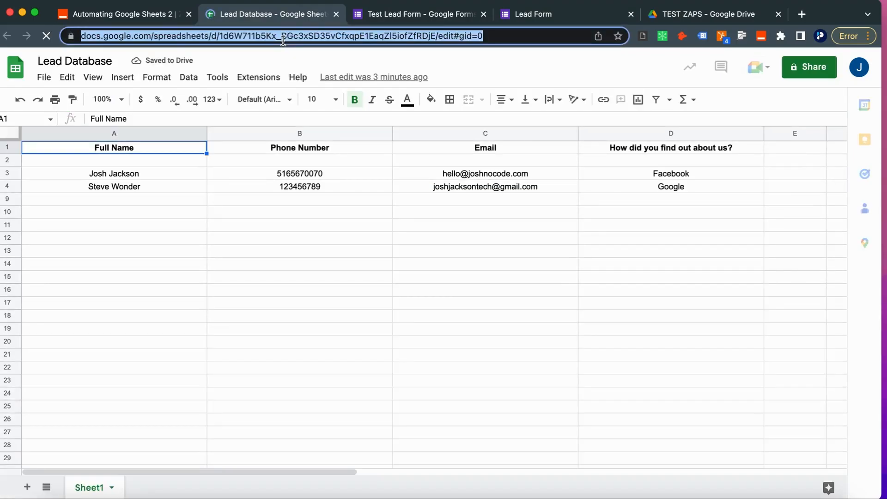
key("Return")
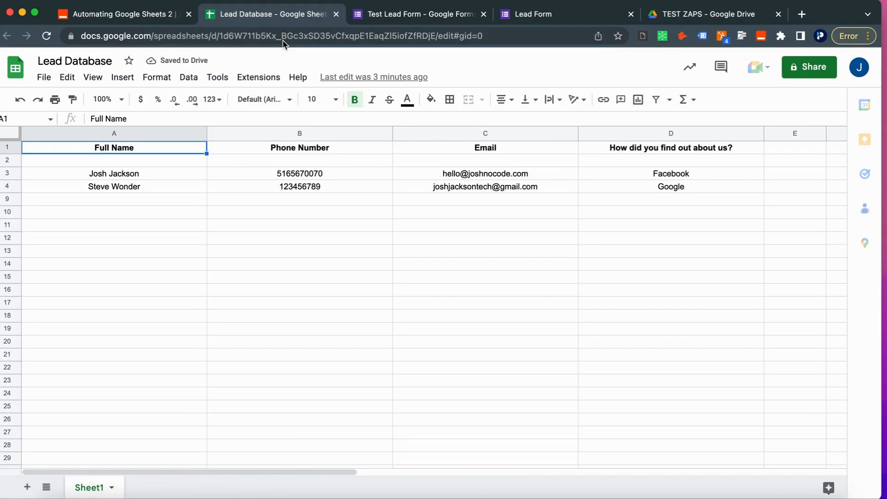
left_click(283, 42)
key("Return")
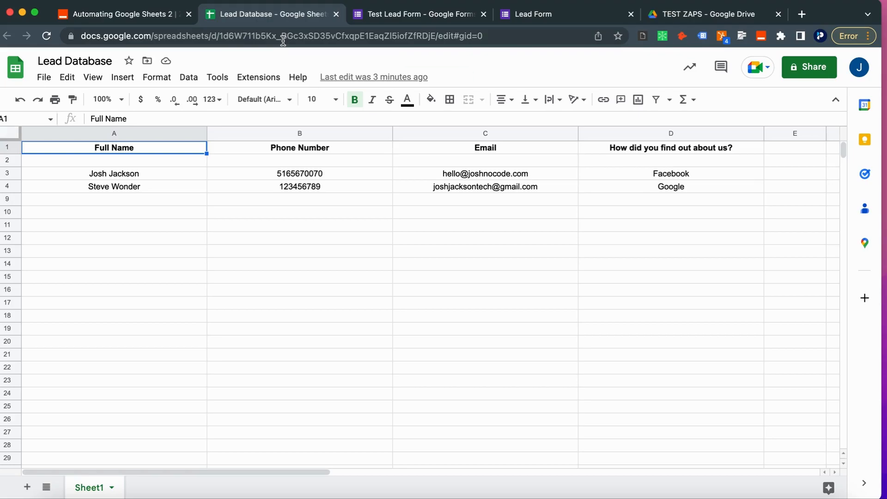
left_click(283, 40)
key("Return")
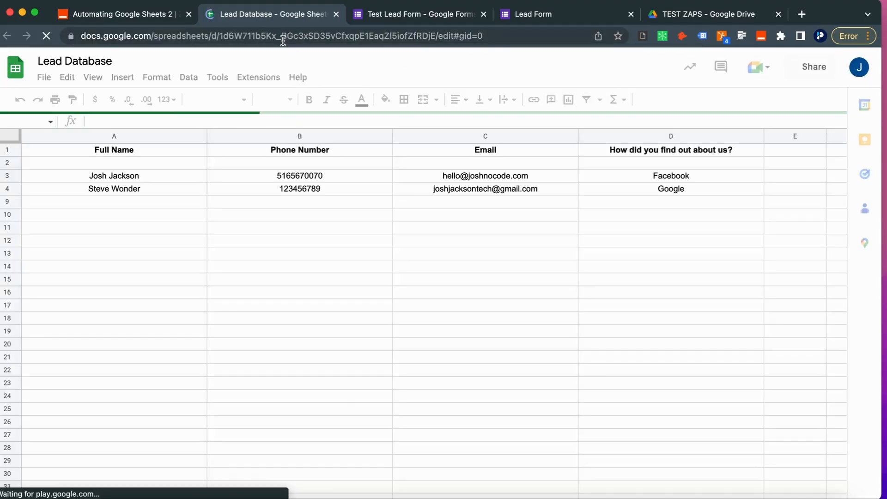